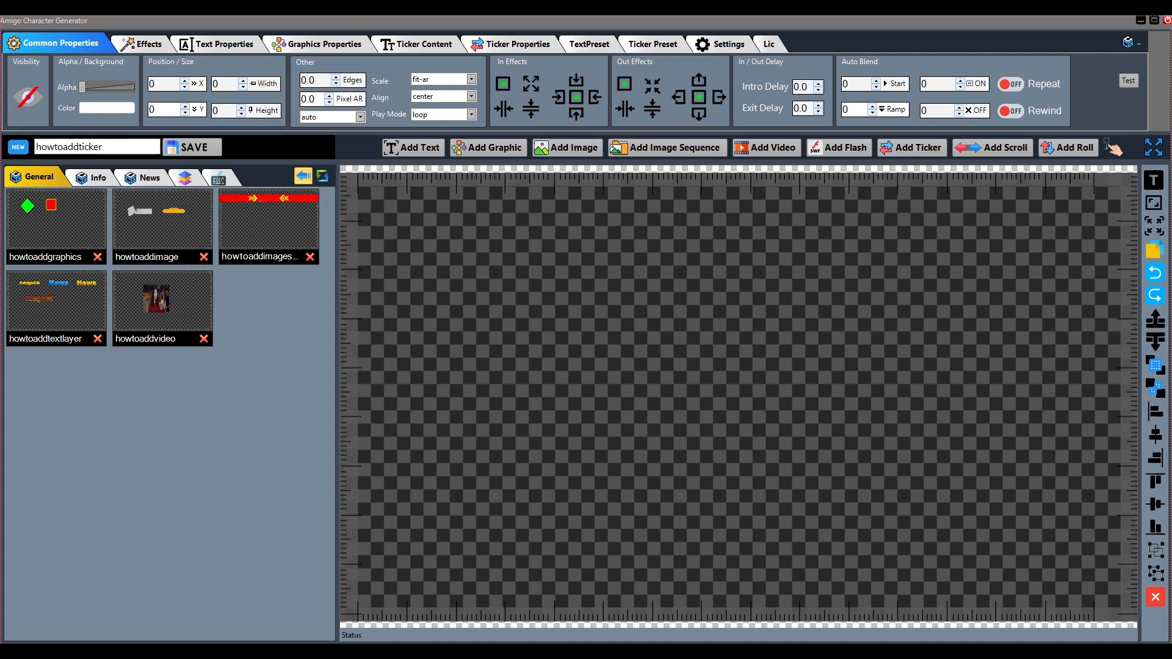
Save the template as howtoaddticker and place a new ticker in the upper middle of its canvas
click(193, 147)
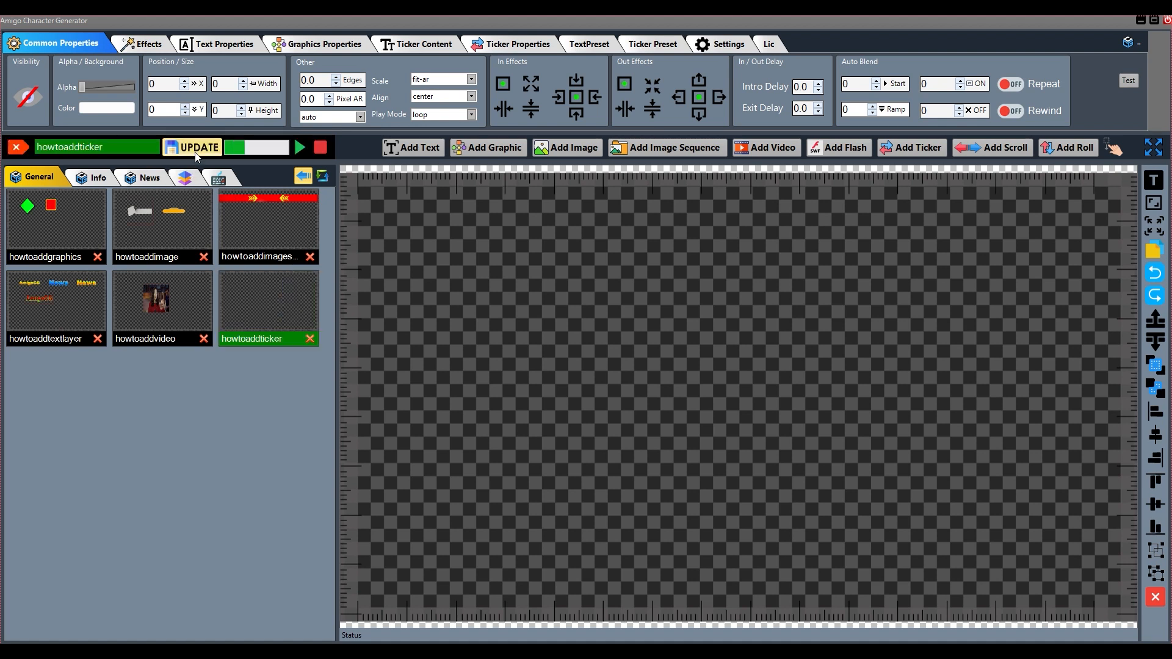
click(263, 339)
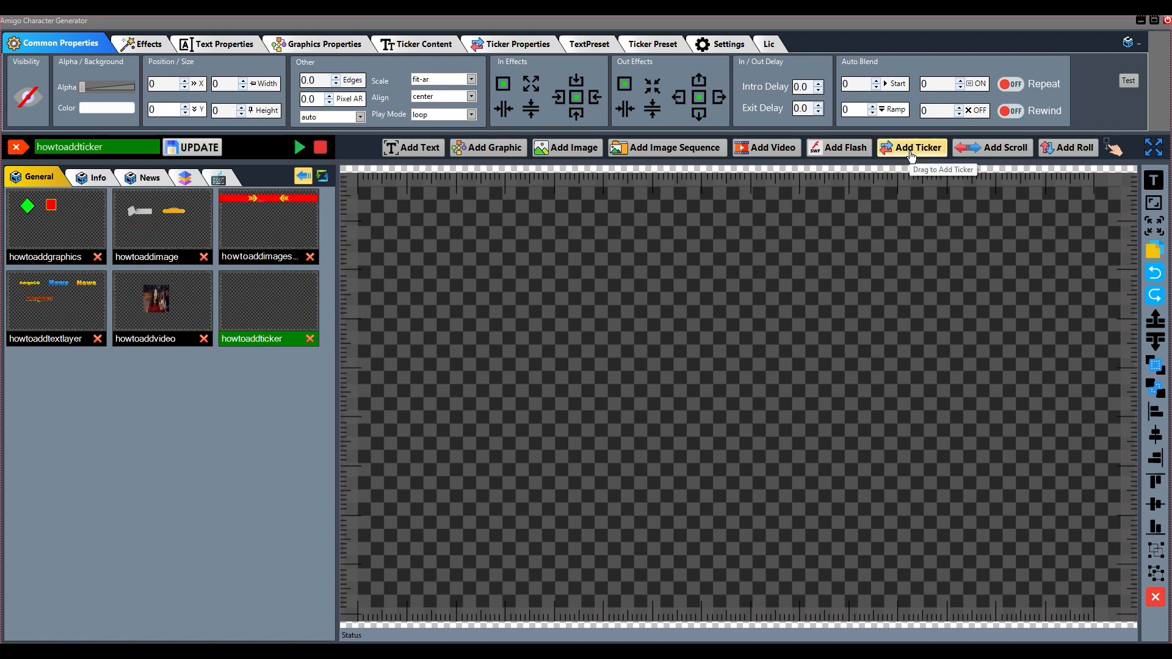
drag(911, 154, 691, 277)
drag(775, 295, 697, 266)
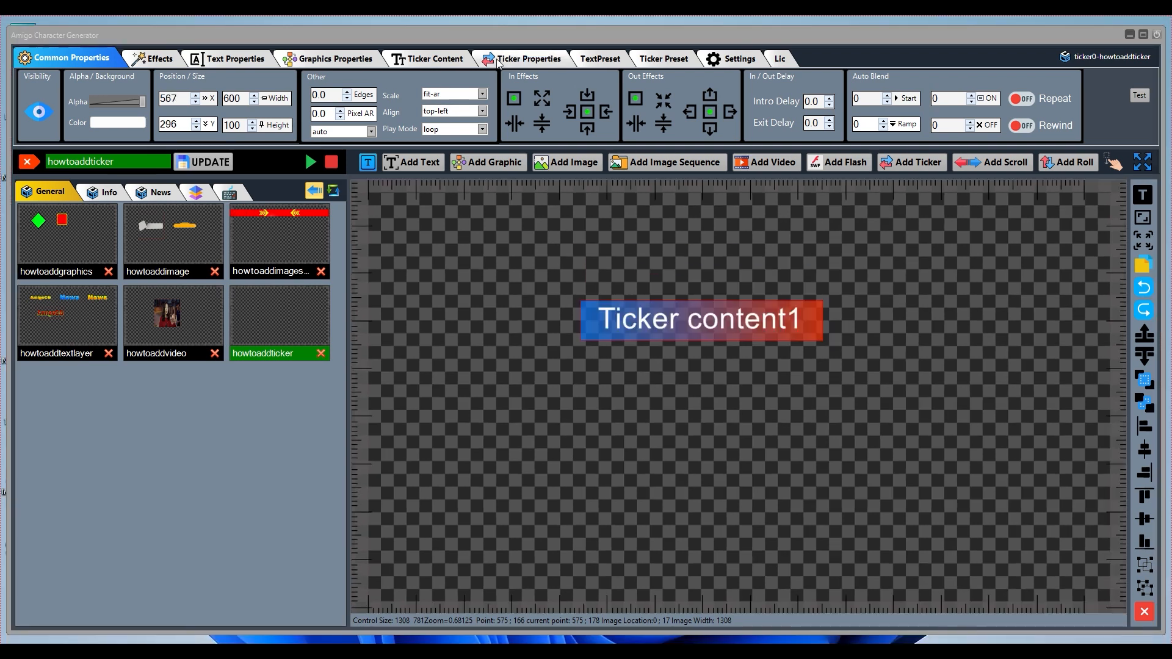
Review the ticker's properties, its content settings and its text lines in the Ticker Editor
click(517, 44)
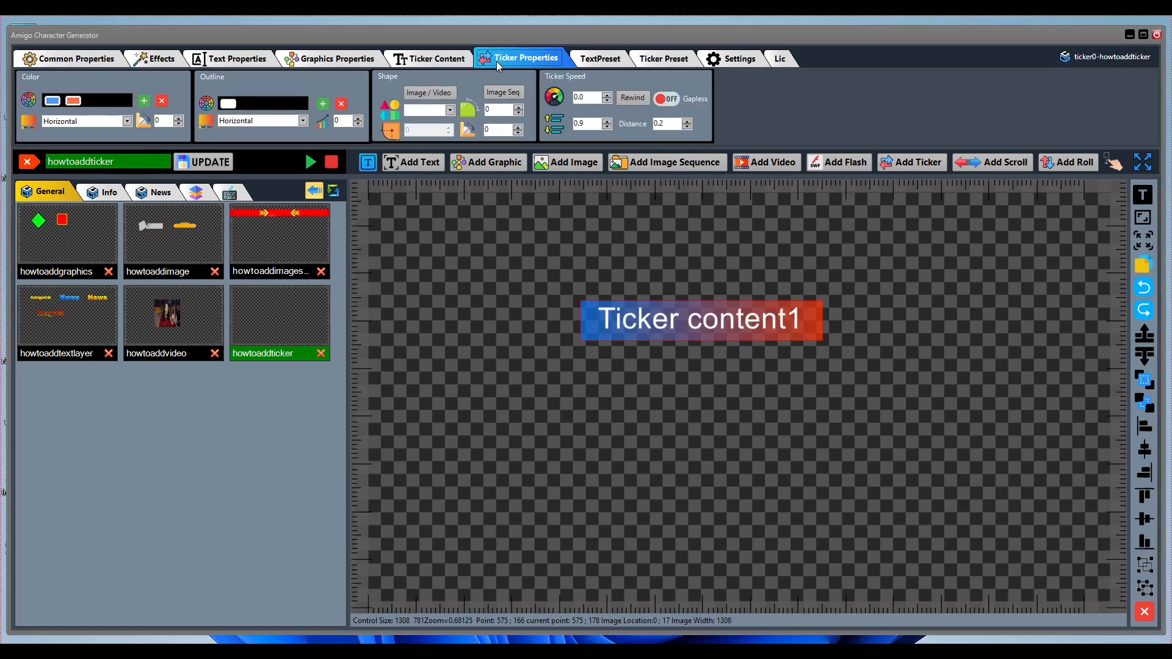
click(441, 60)
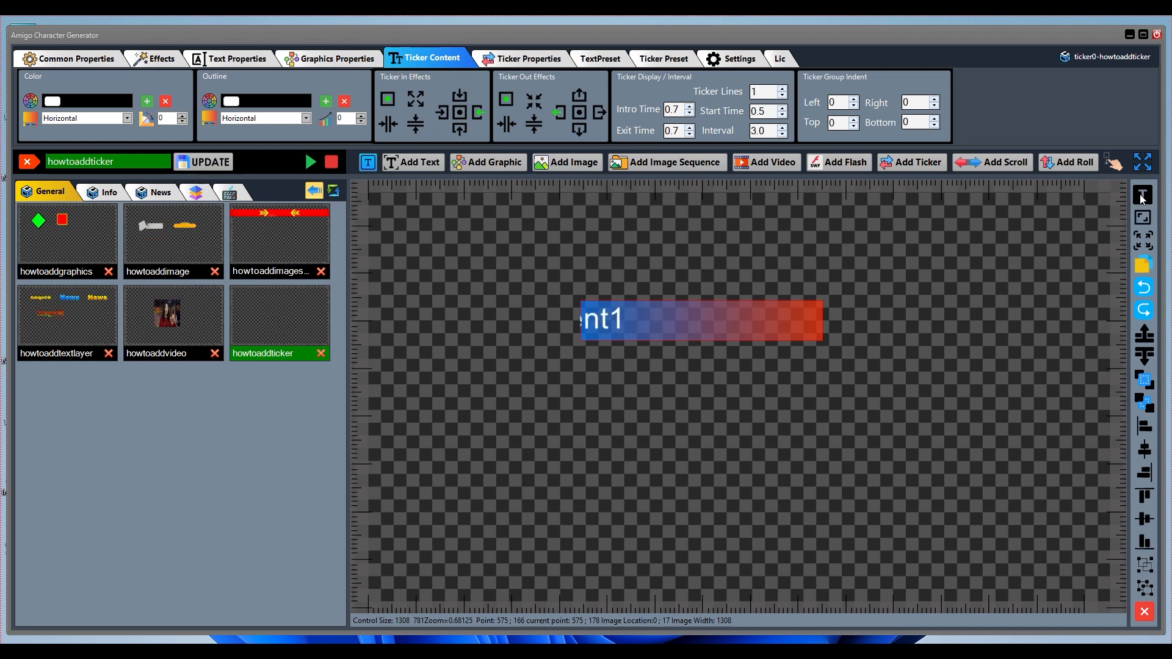
click(1141, 196)
drag(535, 292, 359, 244)
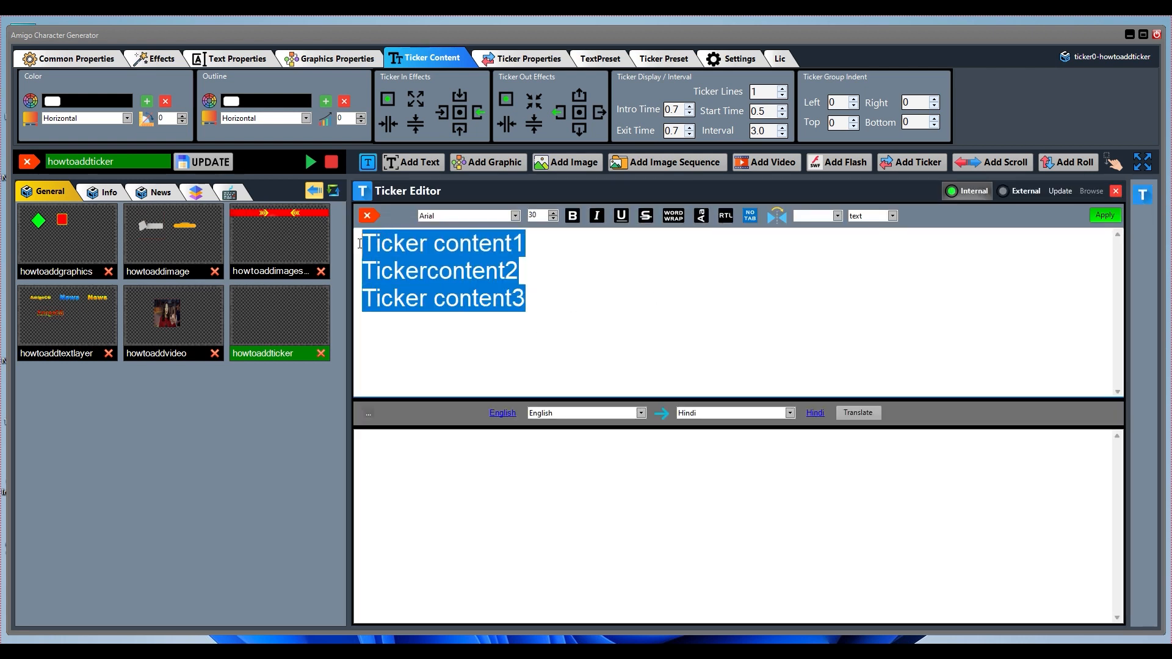
click(1116, 193)
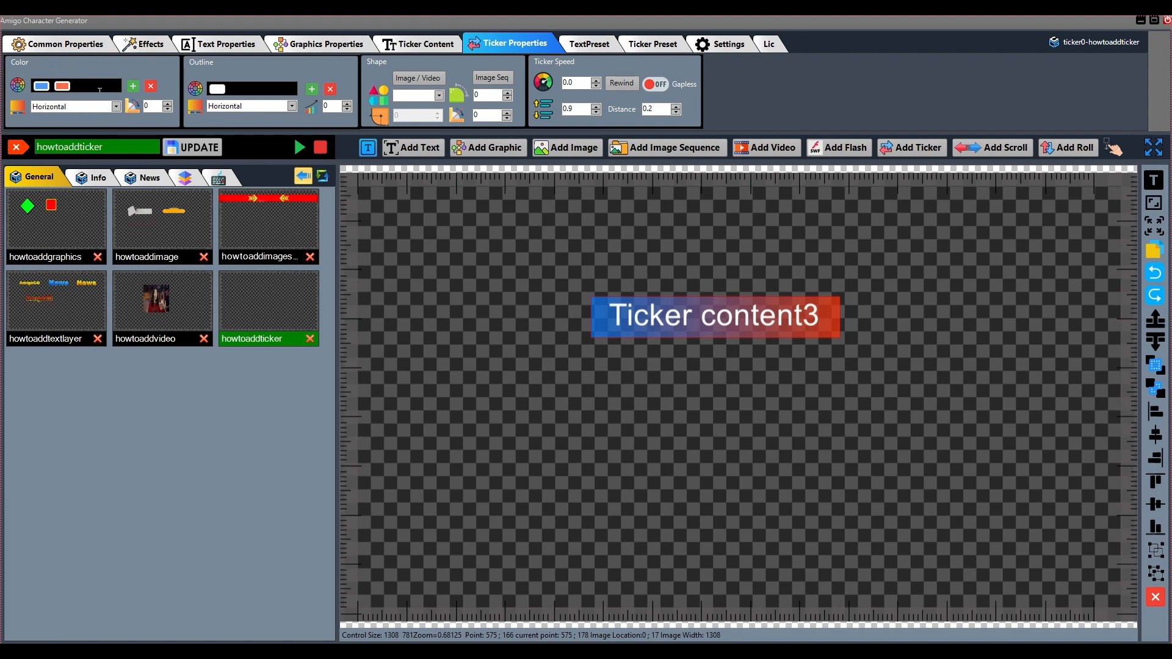
Extend the ticker's fill gradient to four color stops and set the fourth stop to FFFF0000
click(133, 90)
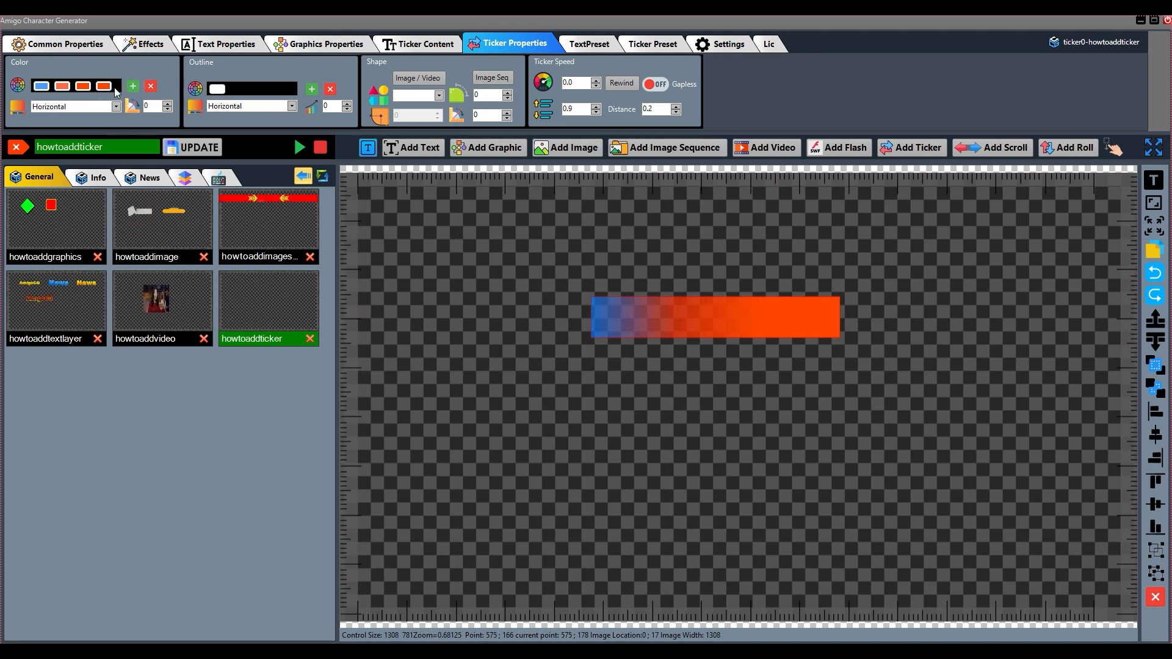
click(151, 88)
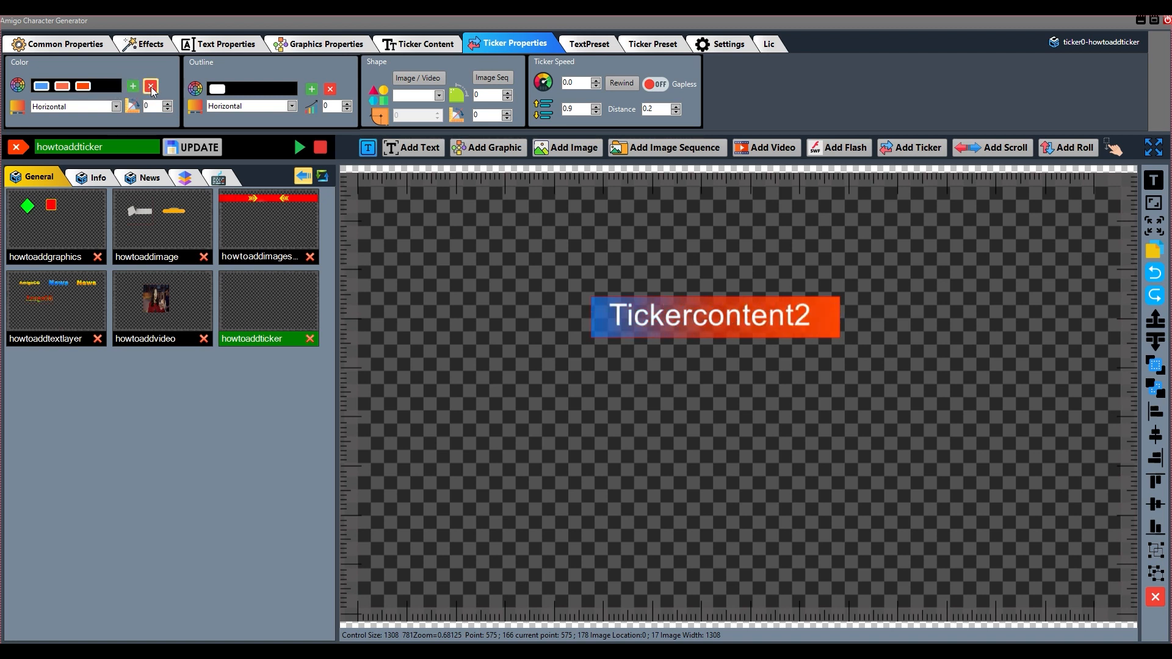
click(134, 86)
click(103, 86)
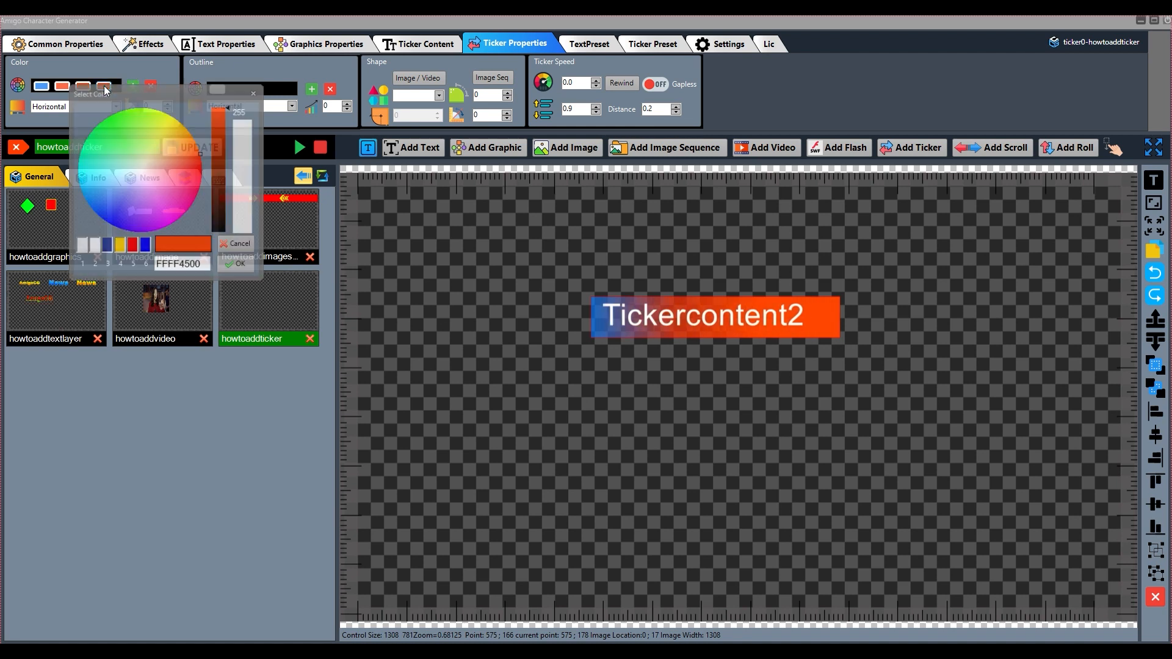
drag(173, 170, 212, 167)
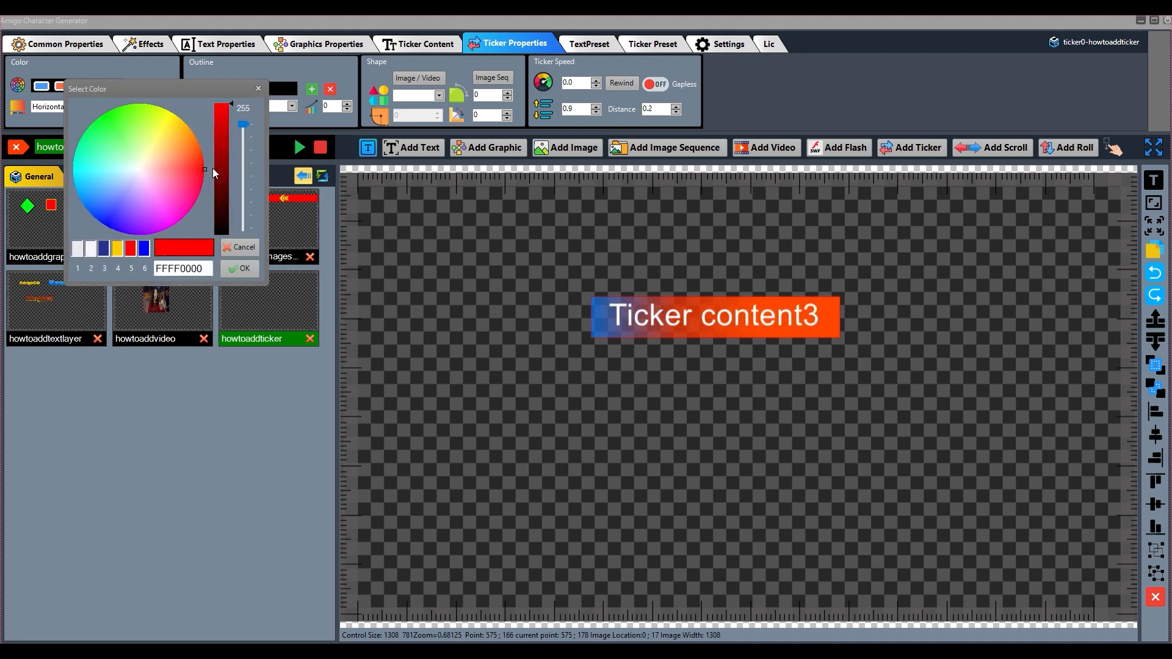
click(239, 266)
Set the third fill color stop to FFEC0000 and the second to FFC80400 with full opacity
click(104, 86)
drag(192, 173, 228, 184)
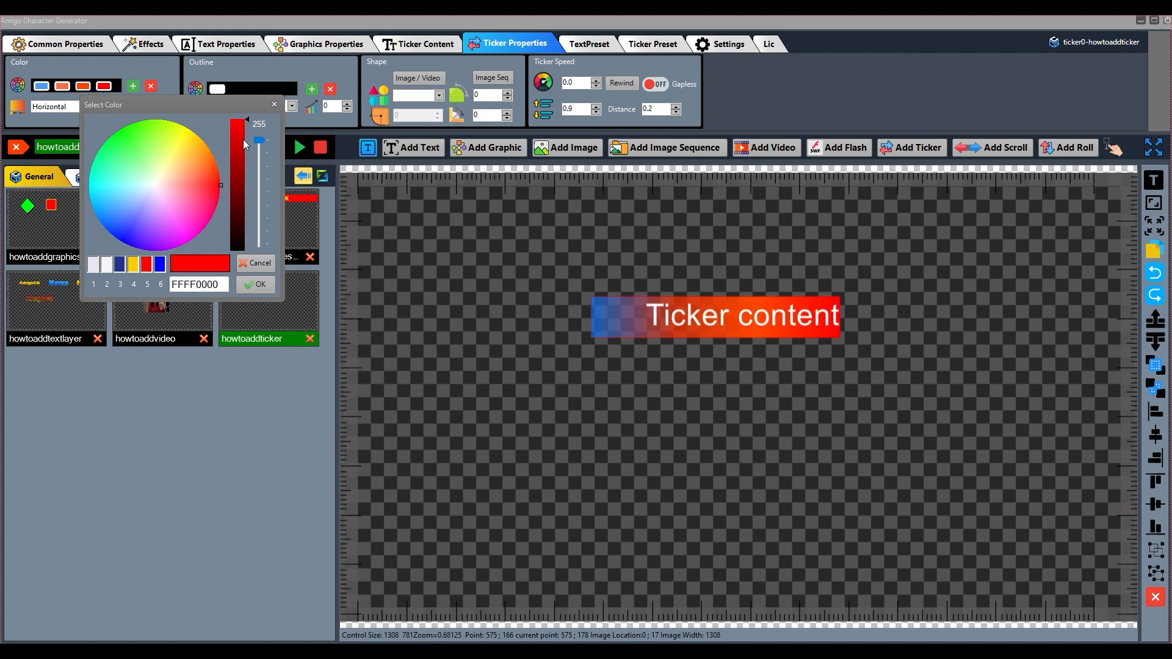
drag(243, 119, 247, 126)
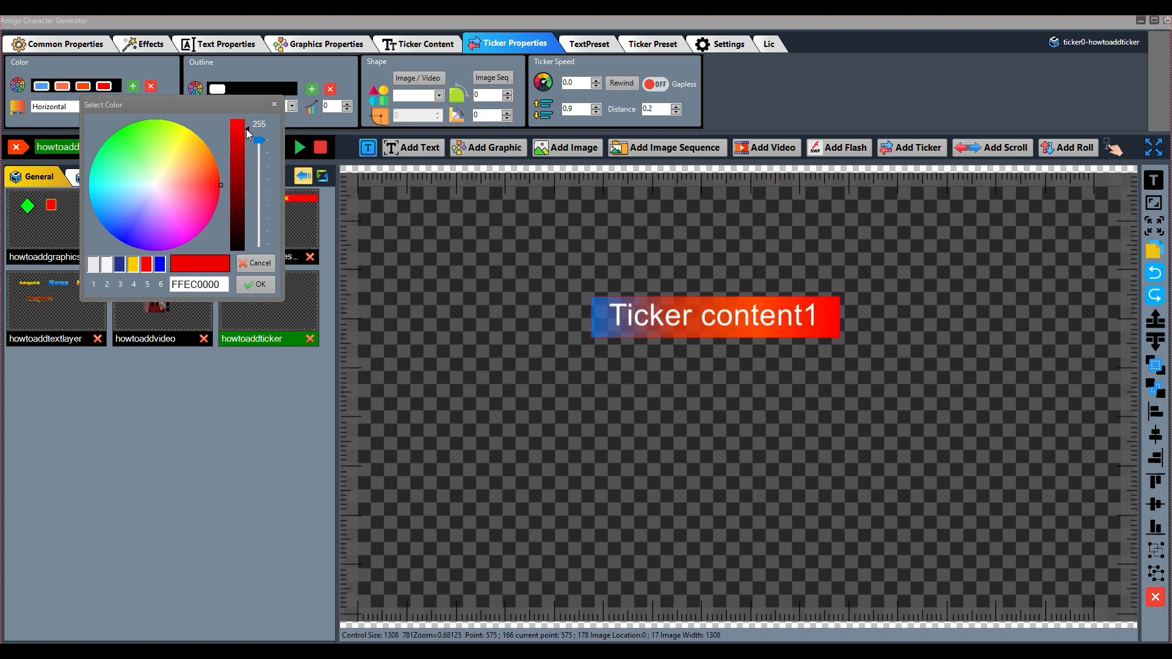
click(256, 284)
click(66, 87)
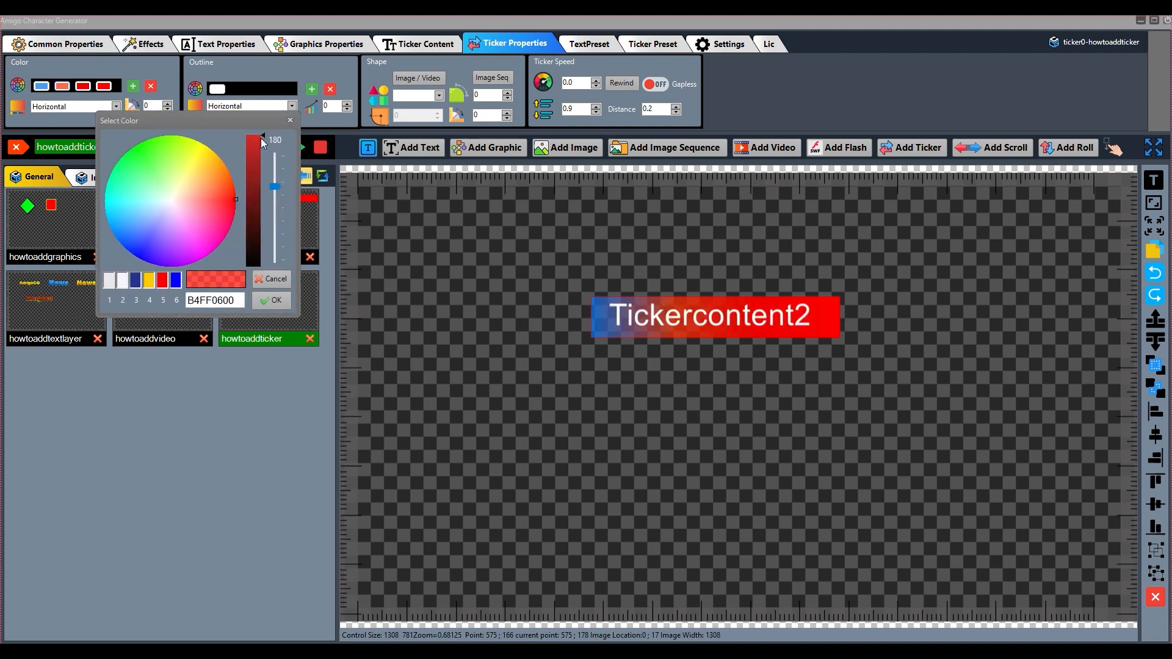
mouse_move(275, 186)
mouse_down()
mouse_move(276, 153)
mouse_move(262, 145)
mouse_move(261, 163)
mouse_up()
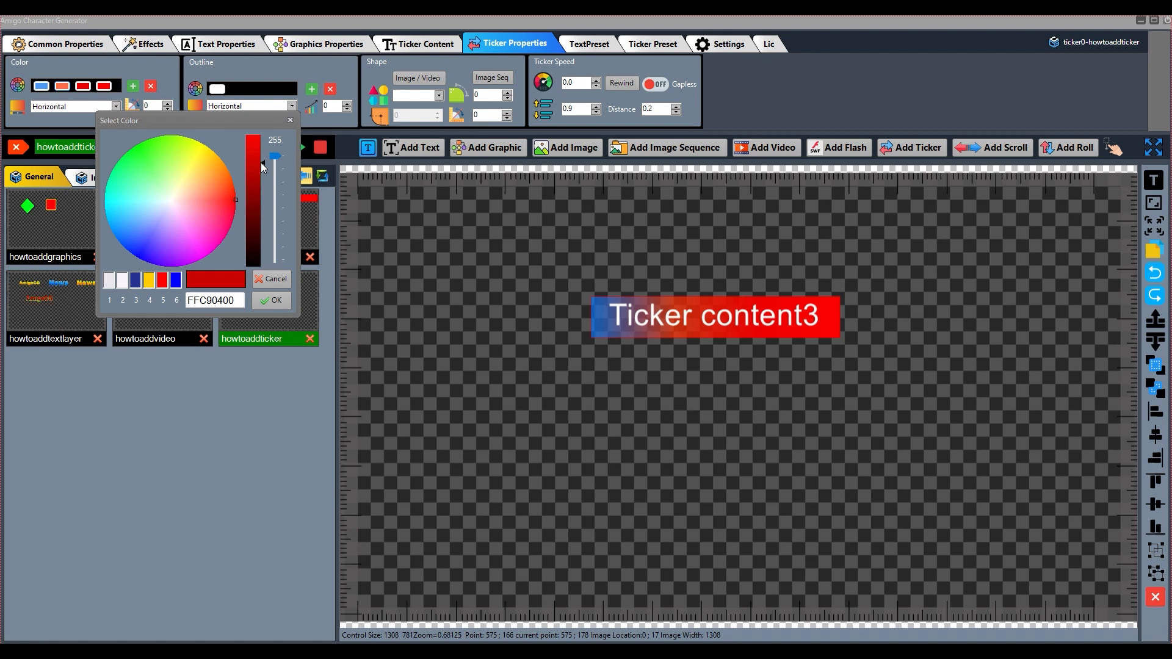
click(289, 308)
Set the ticker's first fill color stop to a fully opaque dark red
click(41, 85)
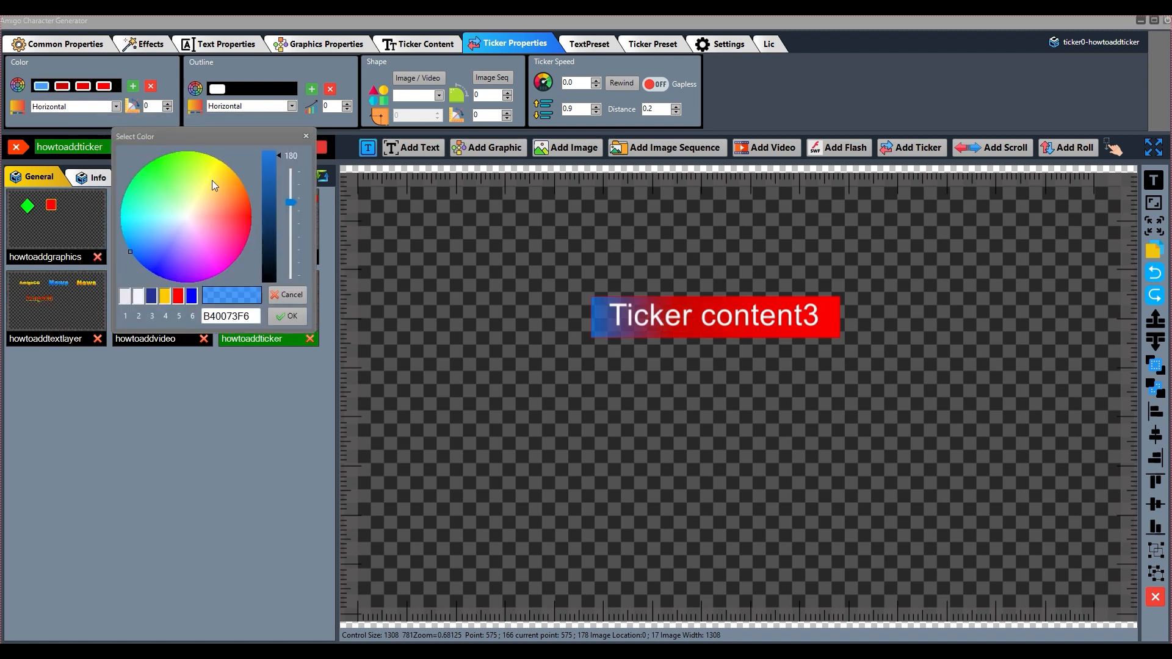
click(250, 215)
mouse_move(291, 202)
mouse_down()
mouse_move(298, 161)
mouse_move(276, 160)
mouse_move(280, 183)
mouse_up()
click(293, 319)
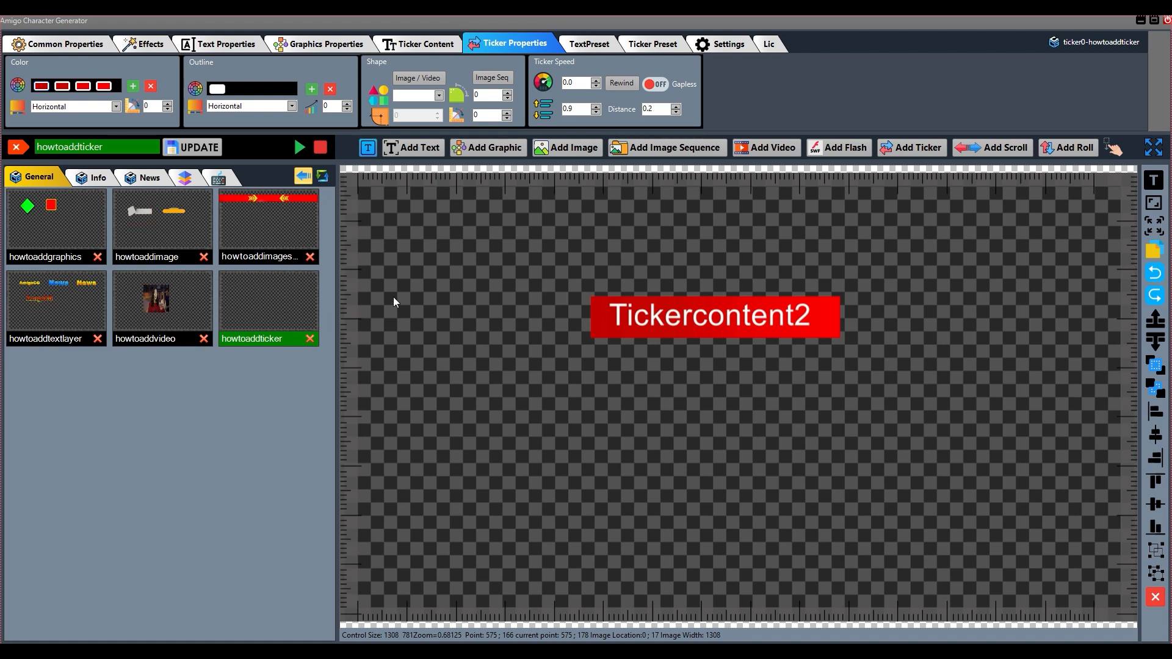
Try the Vertical, Radial, Follow and Diagonal gradient directions on the ticker's fill and return it to Horizontal
click(117, 107)
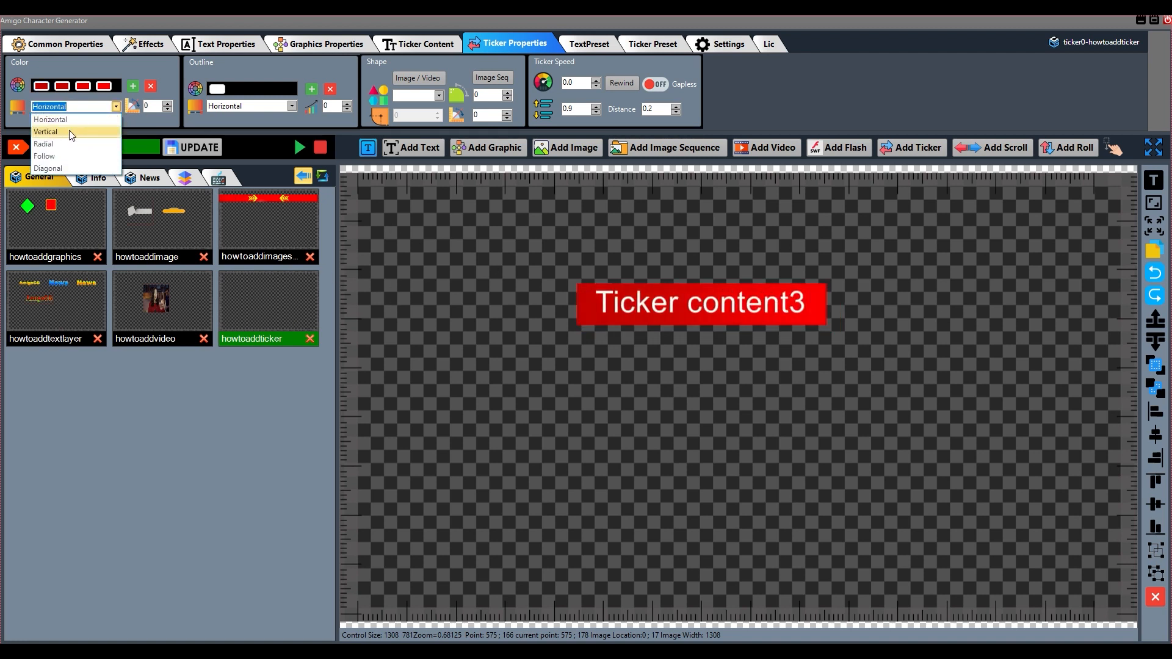
click(68, 130)
click(114, 107)
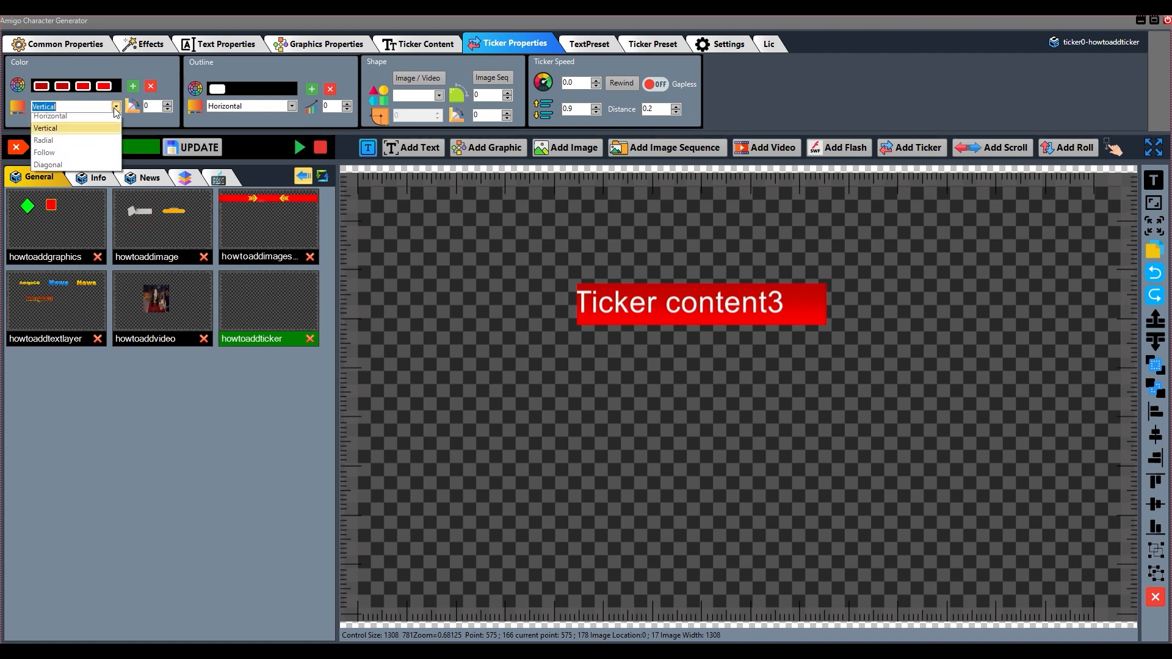
click(68, 141)
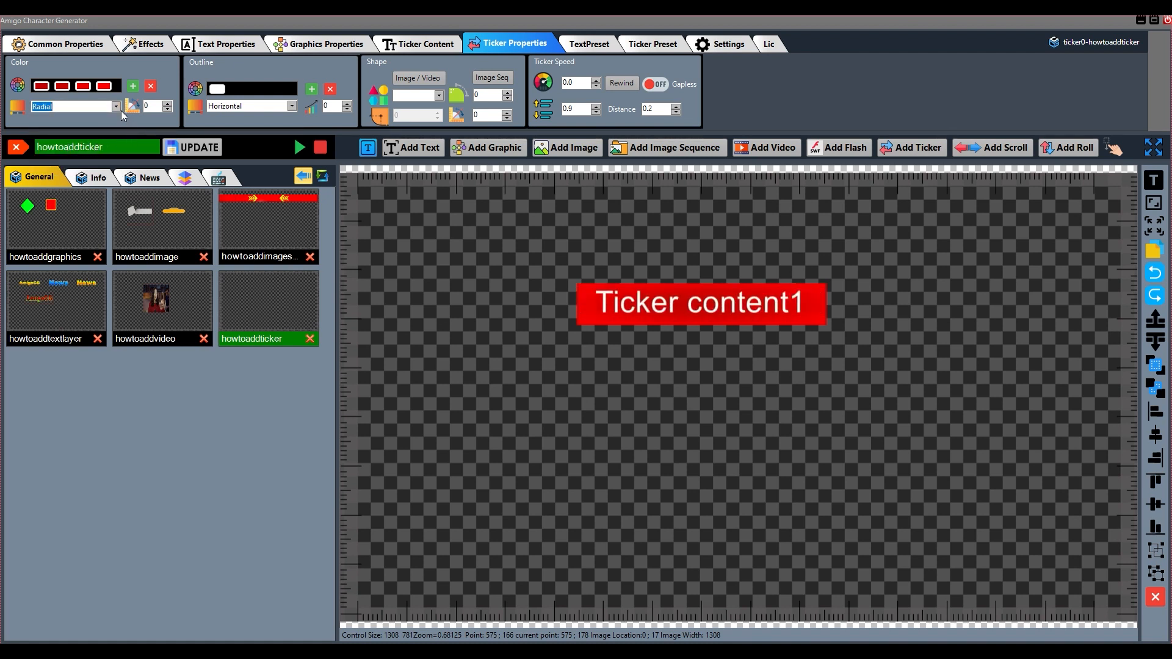
click(115, 108)
click(68, 156)
click(117, 108)
click(83, 169)
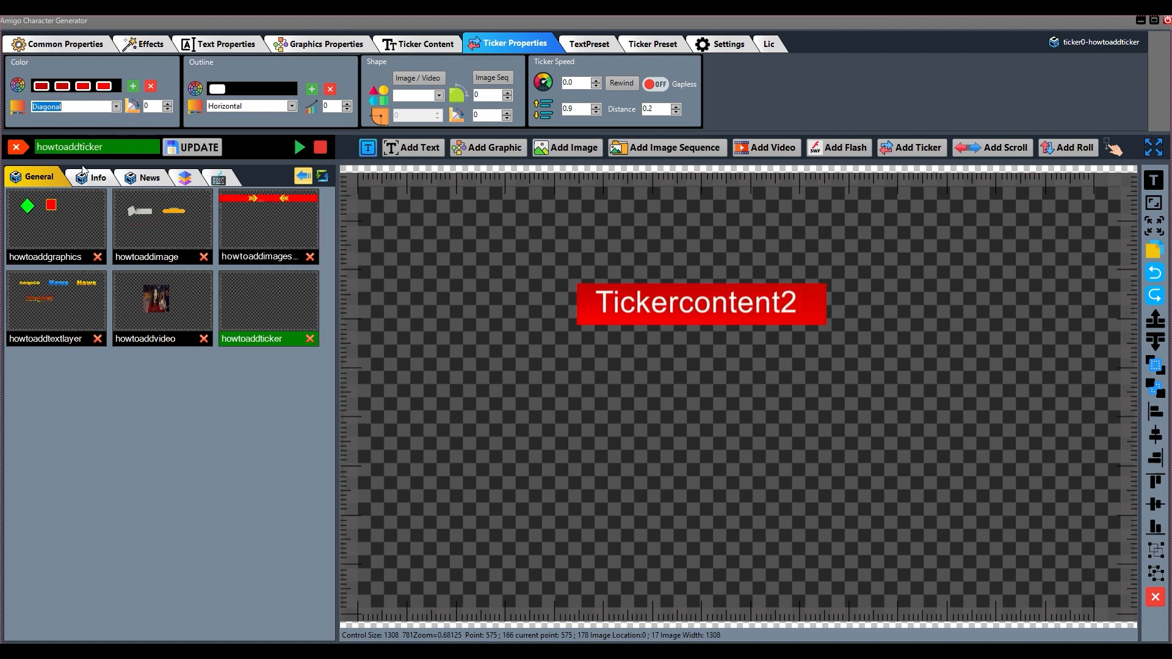
click(118, 107)
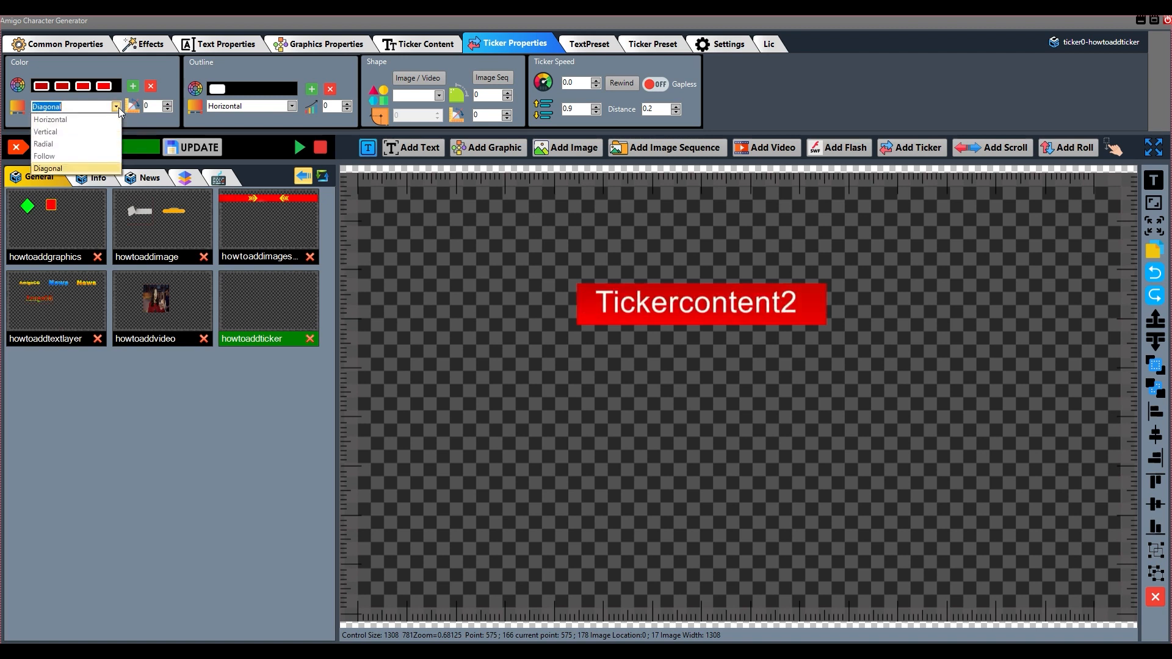
click(75, 116)
Nudge the ticker slightly downward and try adjusting its fill gradient angle
drag(640, 302, 641, 309)
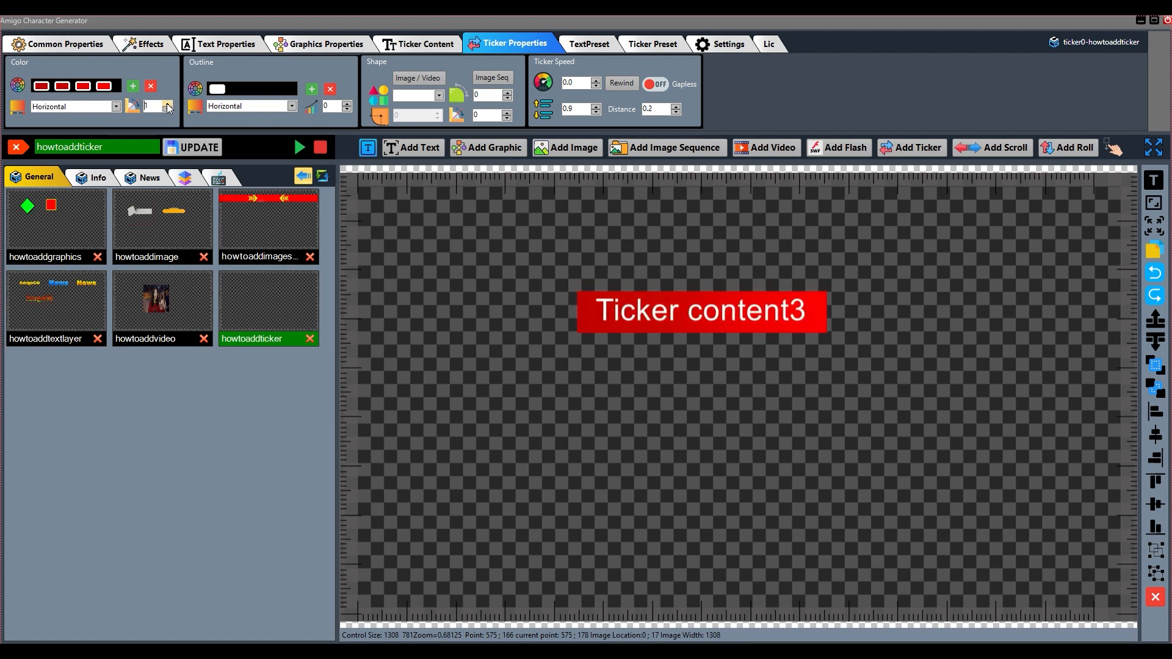
click(168, 103)
click(167, 103)
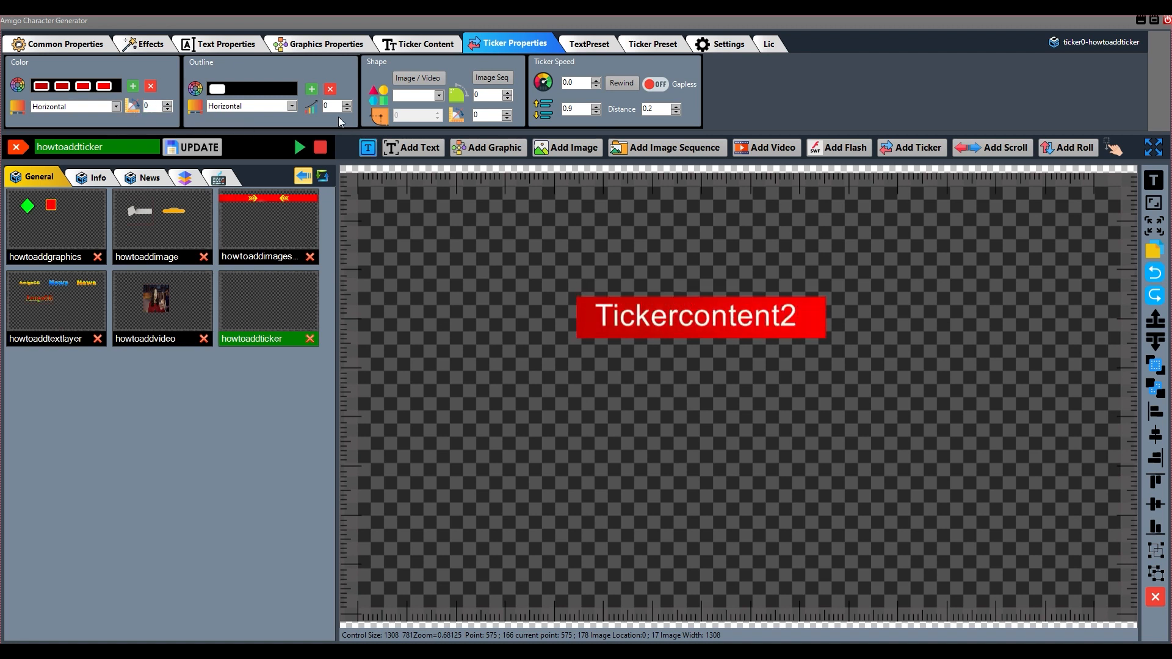
Add three color stops to the ticker's outline and set the second stop to white, FFFFFFFF
click(312, 89)
click(312, 89)
click(312, 89)
click(238, 89)
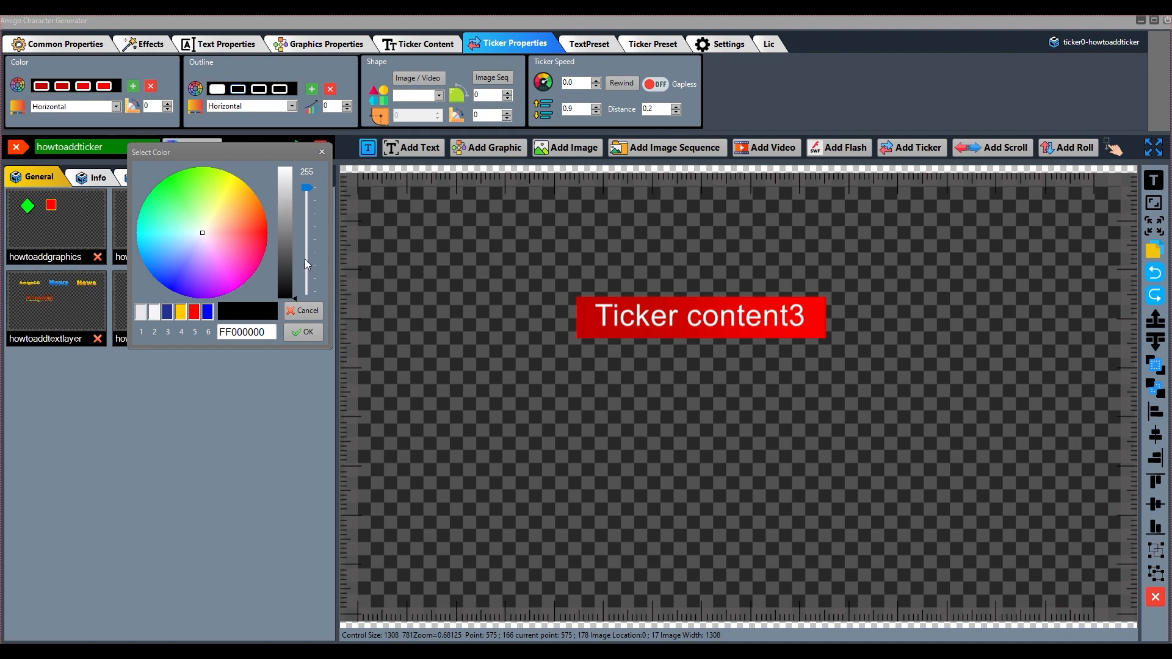
drag(296, 296, 305, 159)
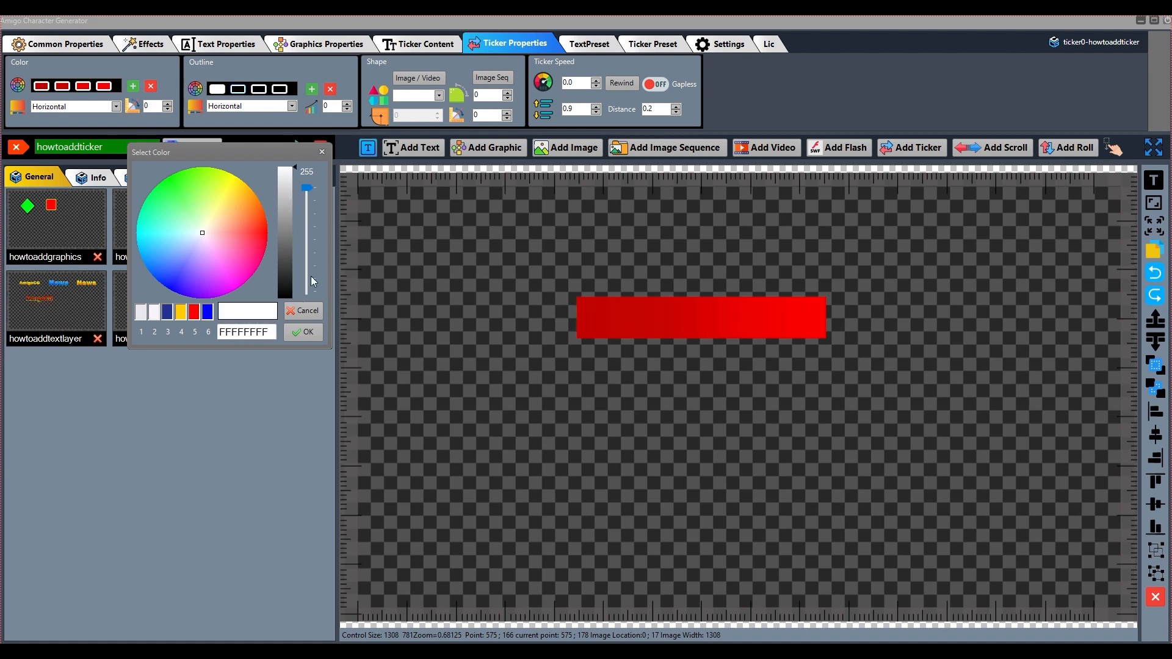
click(304, 333)
Set the third outline color stop to FFFFFFFF and the fourth to FFECECEC
click(259, 89)
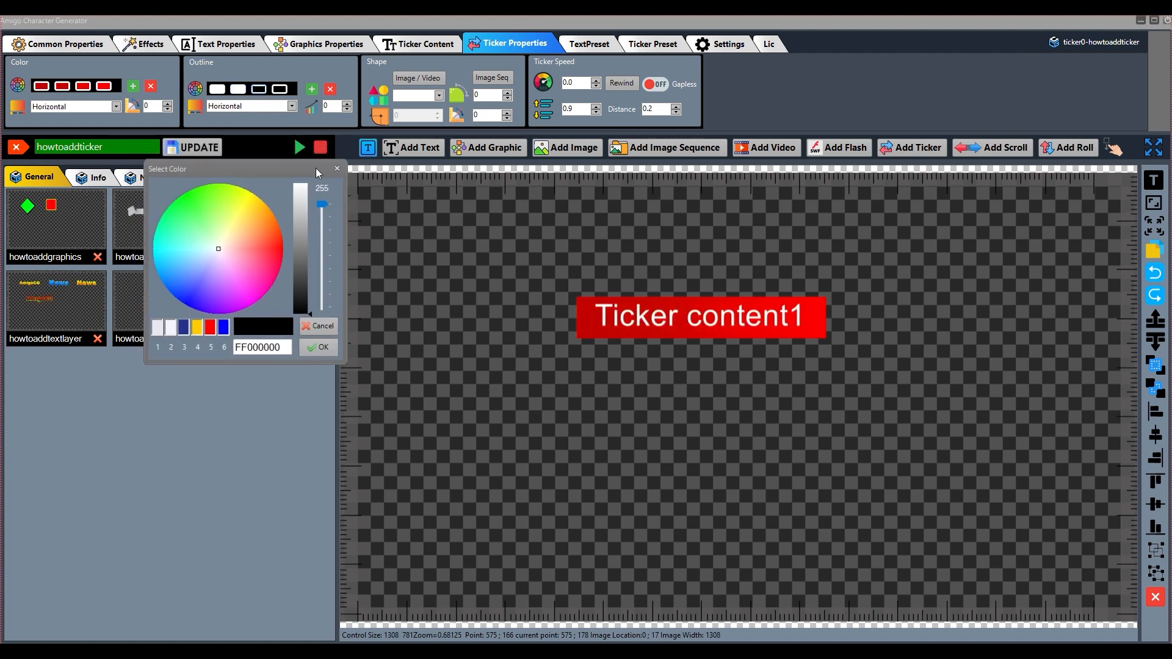
drag(311, 314, 313, 162)
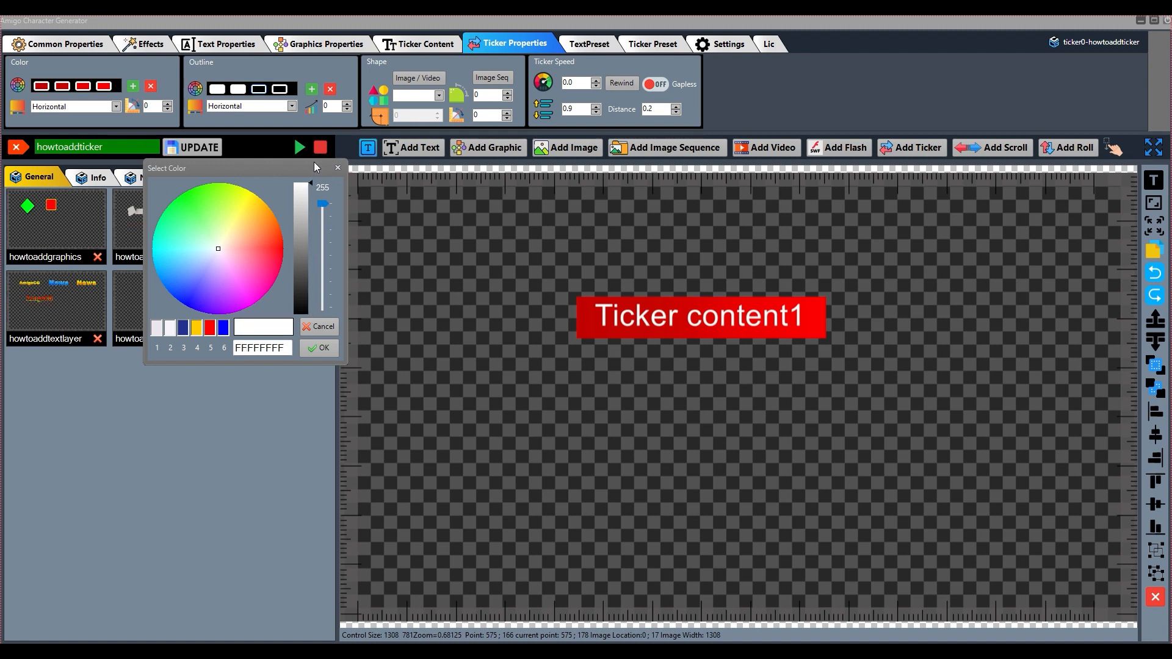
click(321, 330)
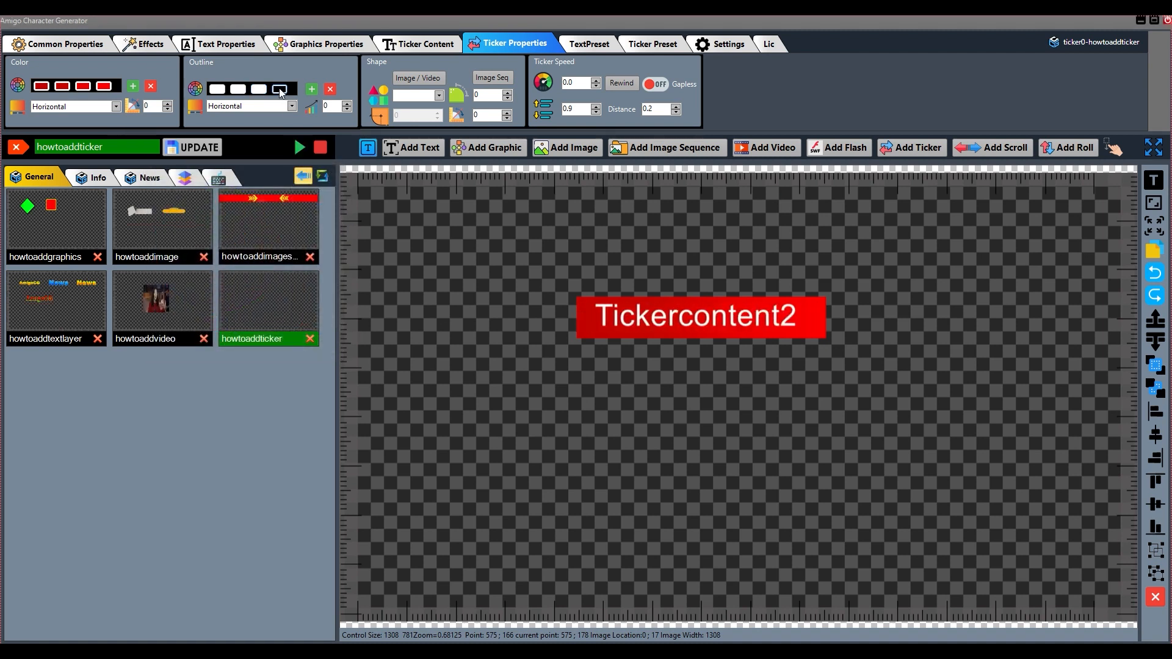
click(279, 89)
drag(183, 187, 178, 49)
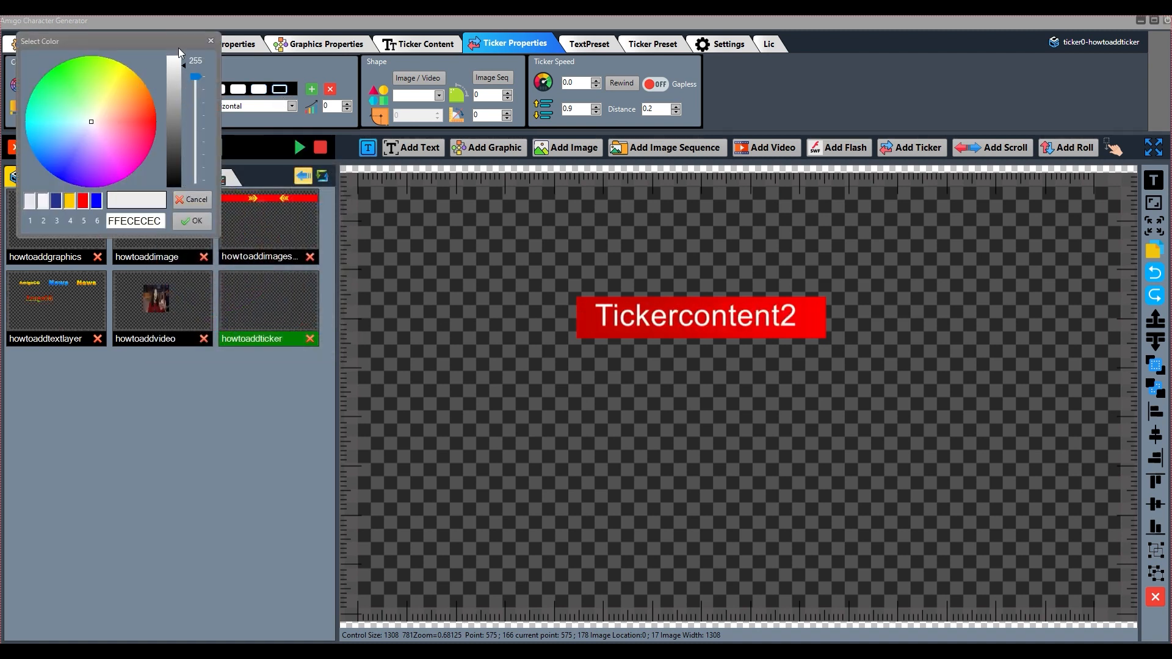
click(189, 222)
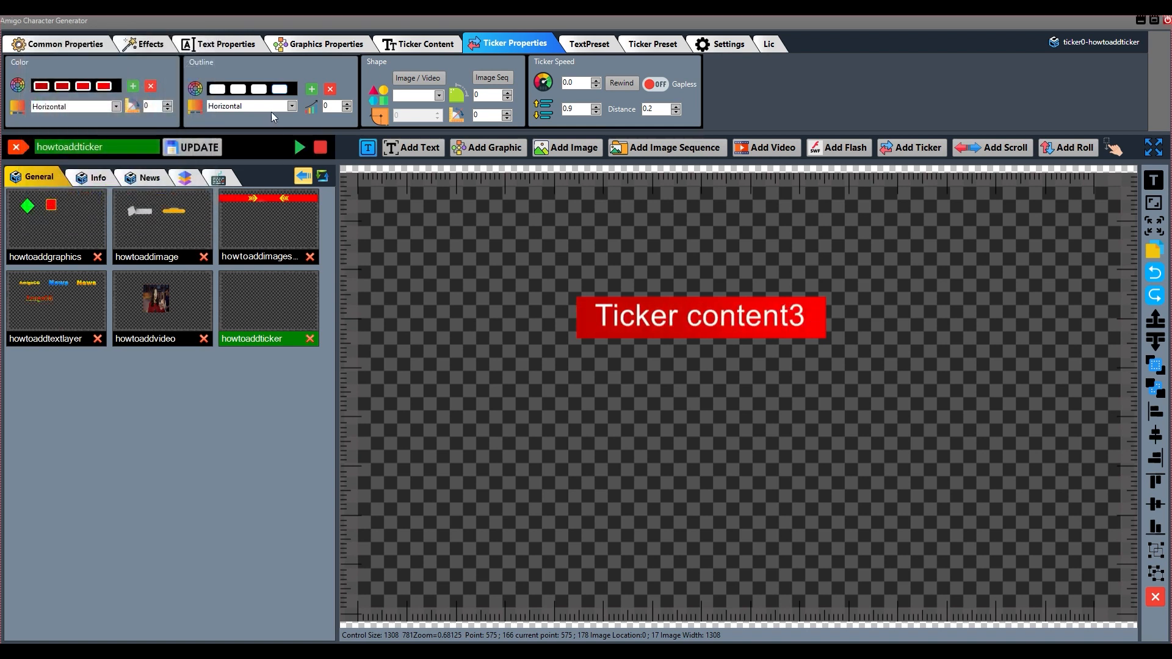
Set the ticker's outline thickness to 11 and move the ticker a little up and to the left on the canvas
click(347, 104)
click(347, 104)
click(347, 104)
click(347, 104)
click(347, 104)
click(347, 104)
click(348, 104)
click(347, 104)
click(347, 104)
click(348, 104)
click(347, 104)
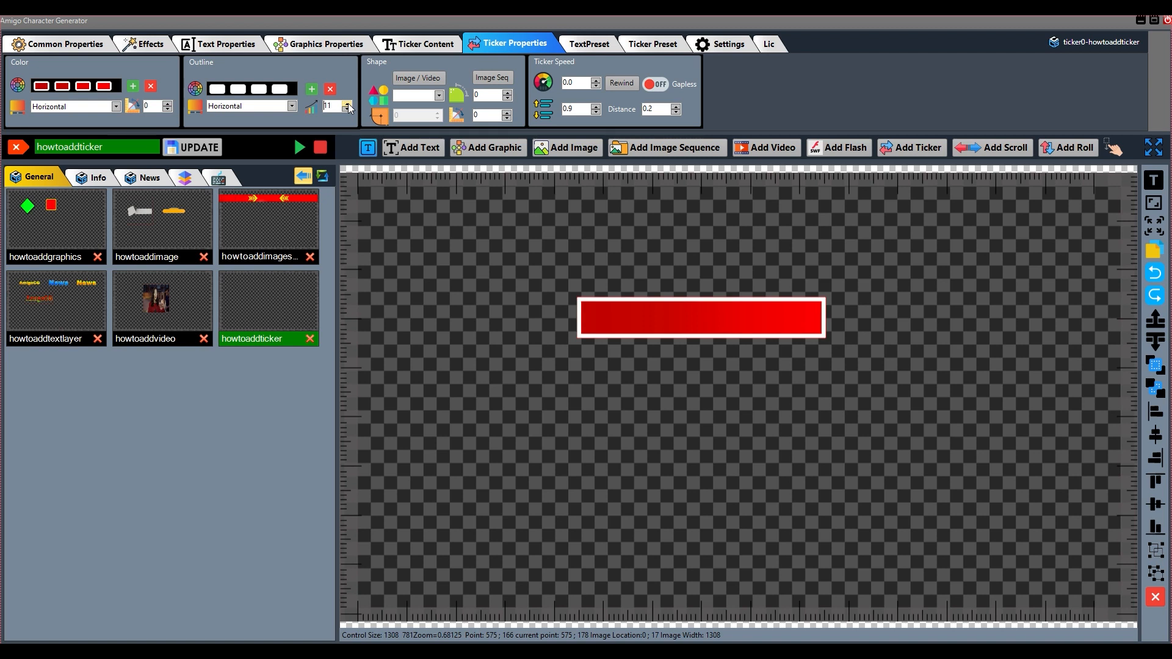
drag(672, 330, 635, 312)
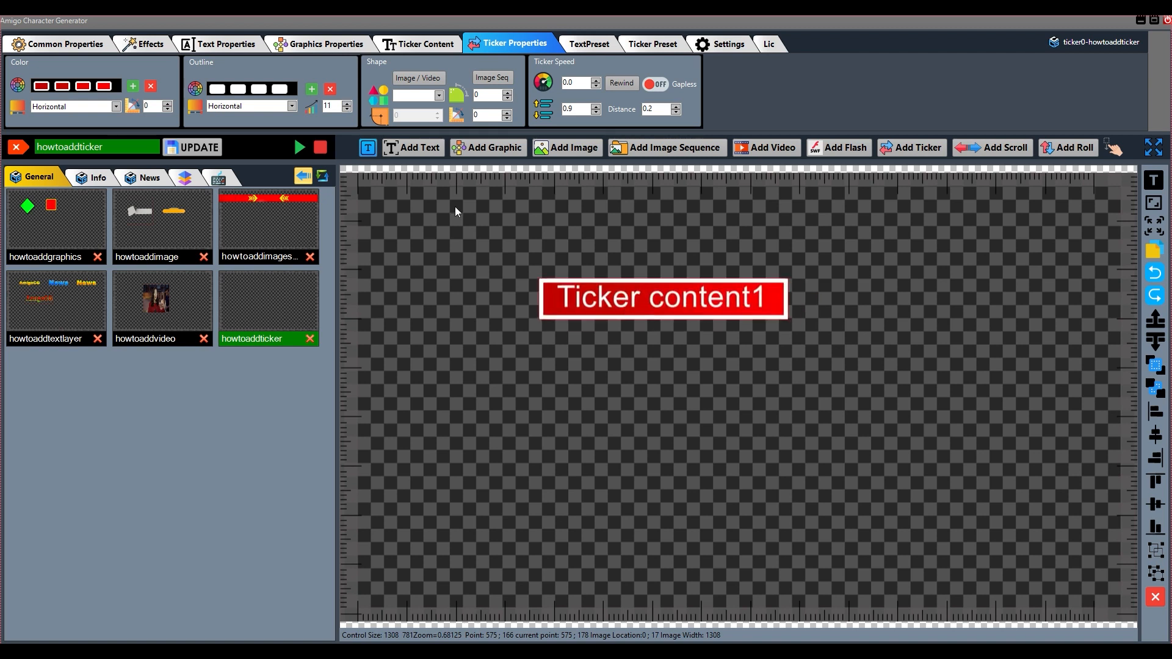
Try the Vertical and Follow gradient types on the ticker's outline
click(292, 108)
click(254, 127)
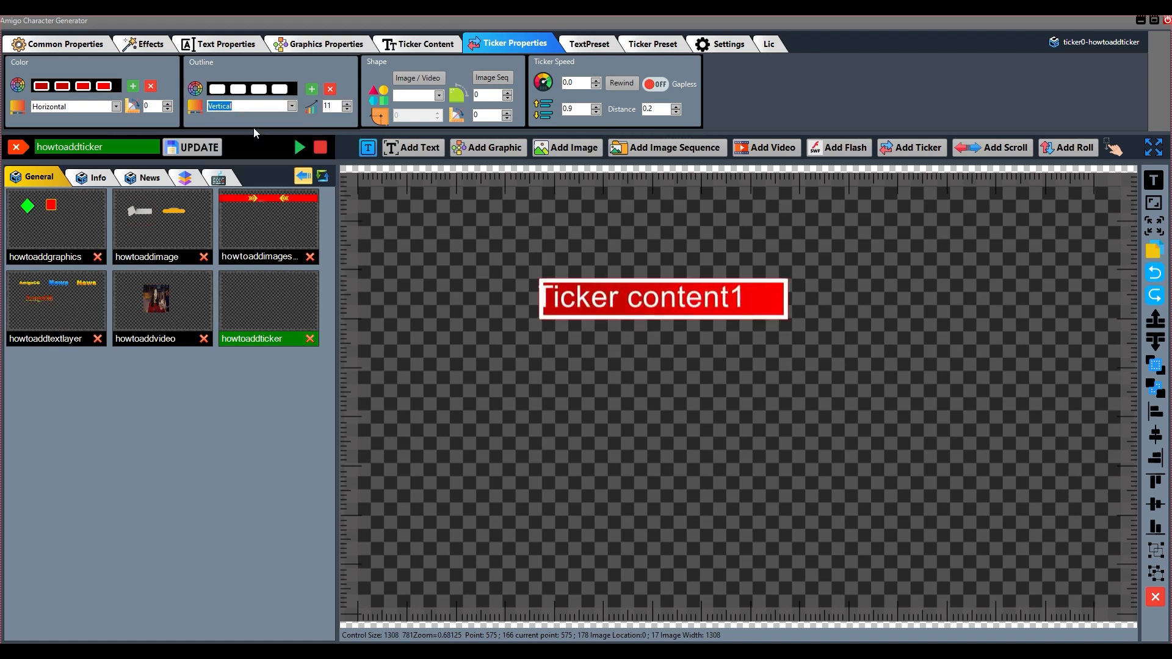
click(291, 107)
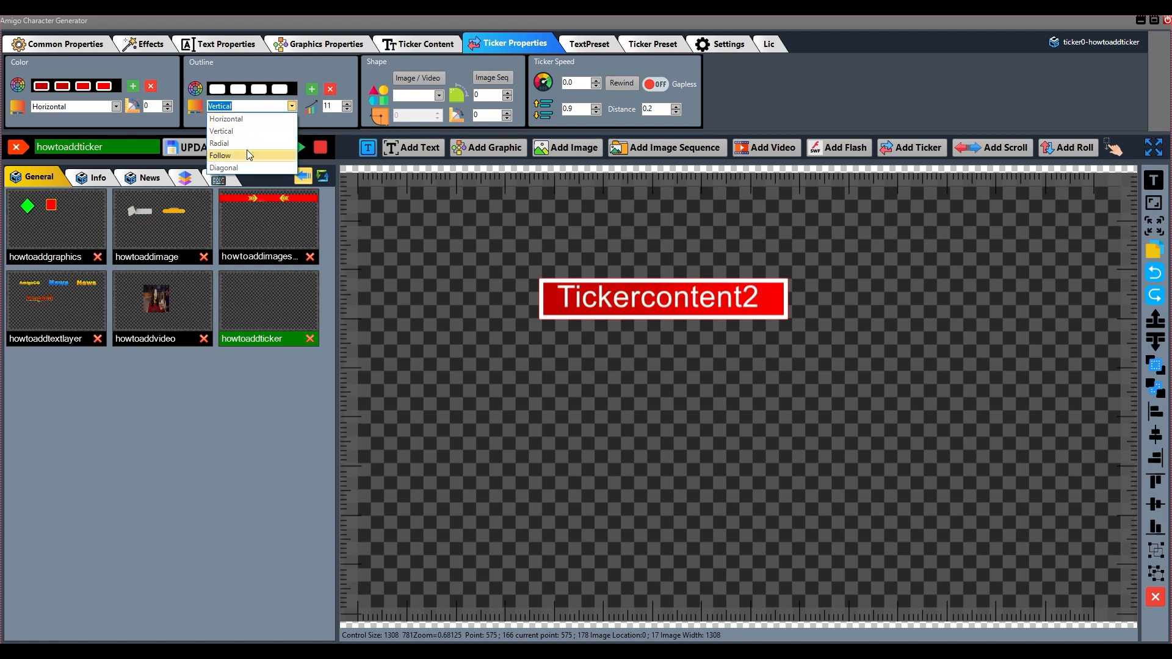
click(247, 148)
Reduce the ticker's outline to its first color stop with a Horizontal gradient, and move the ticker slightly left on the canvas
click(331, 90)
click(330, 90)
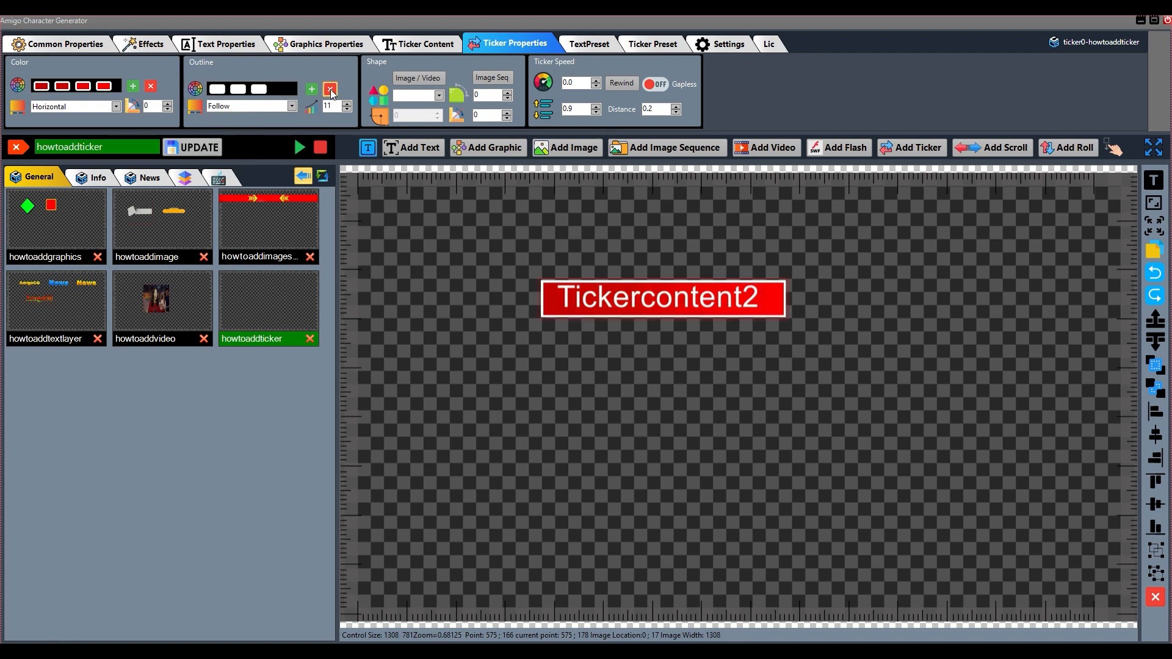
click(331, 90)
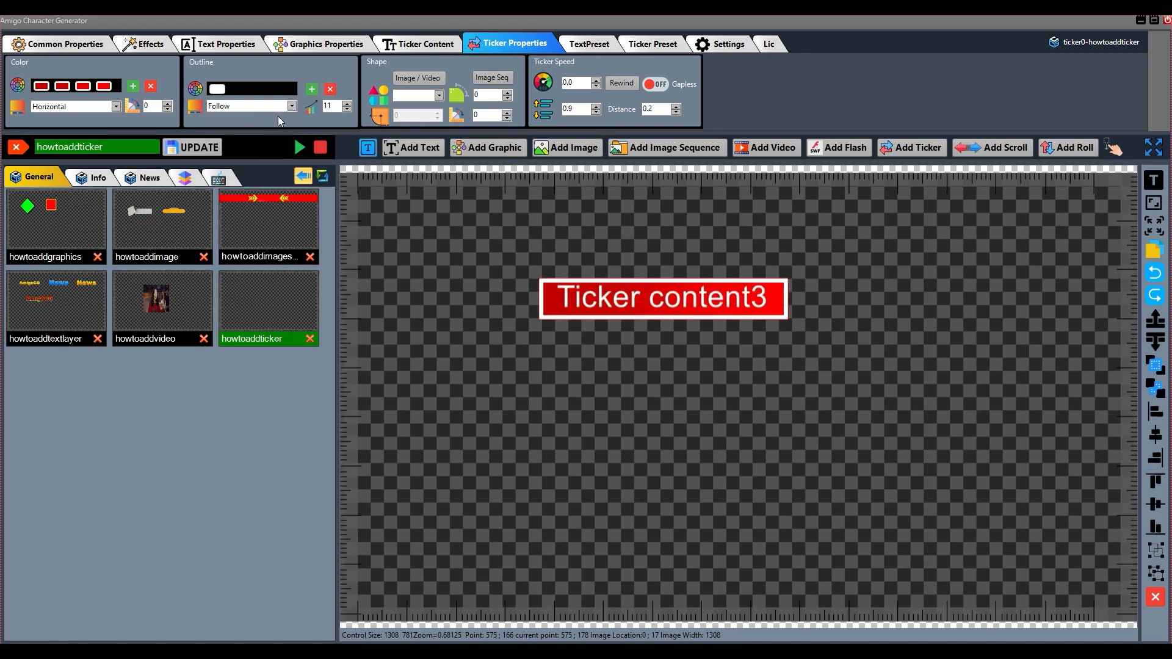
click(277, 109)
click(264, 120)
drag(630, 307, 605, 306)
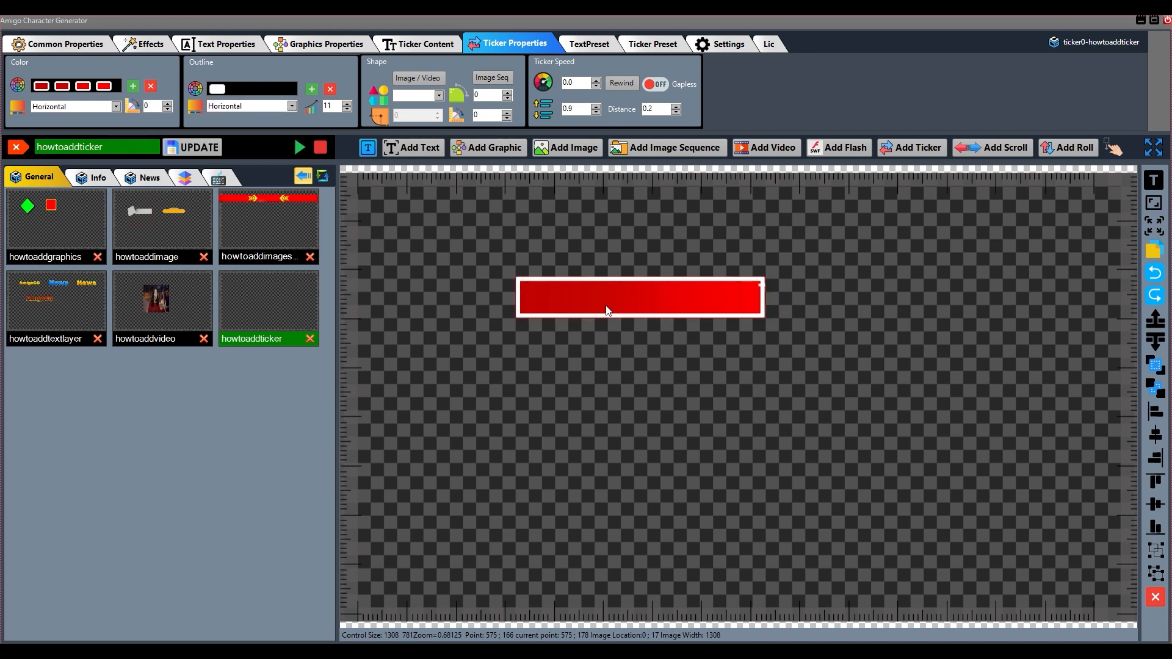
Try the block, circle and following shapes on the ticker, and settle on the rect shape
click(439, 96)
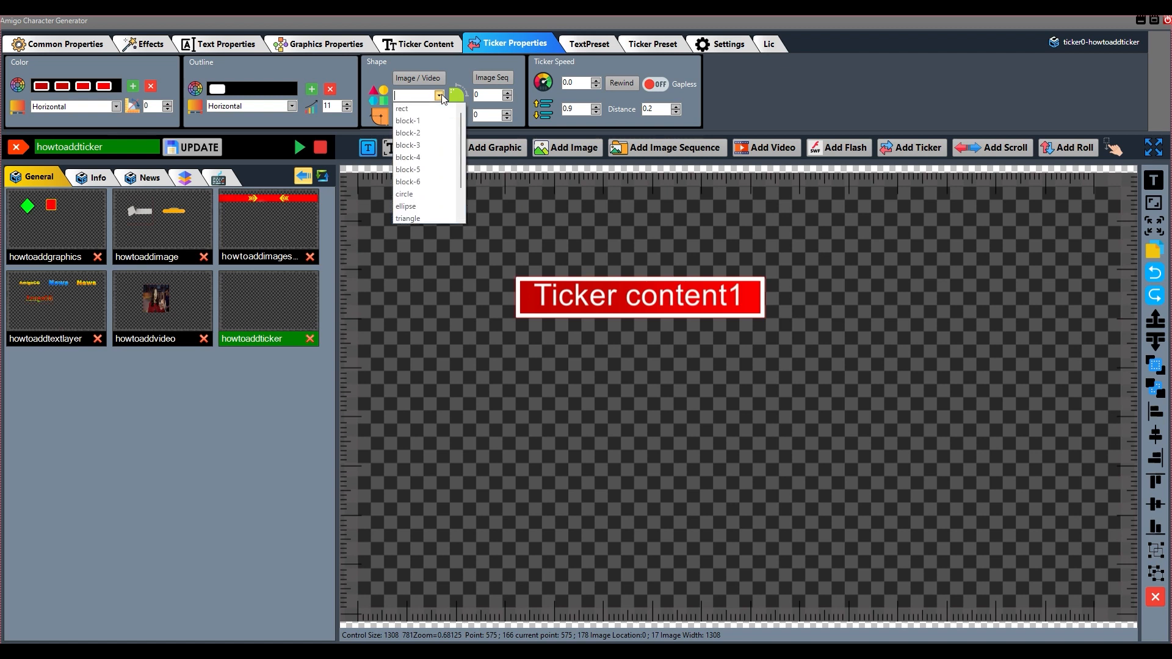
click(420, 111)
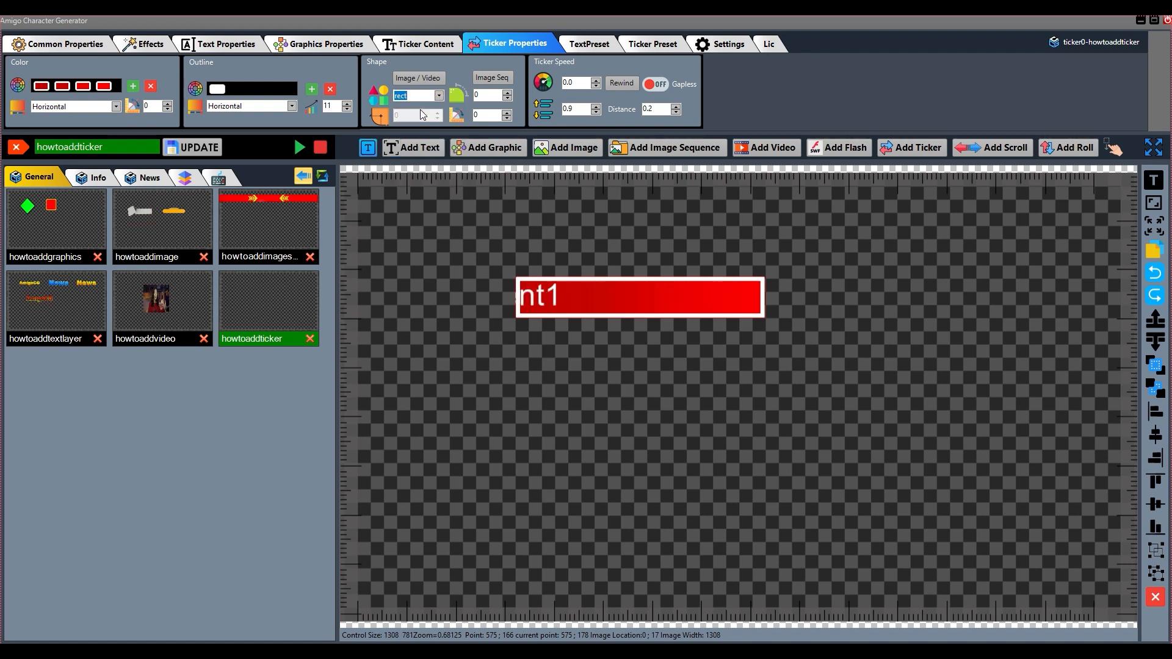
key(Down)
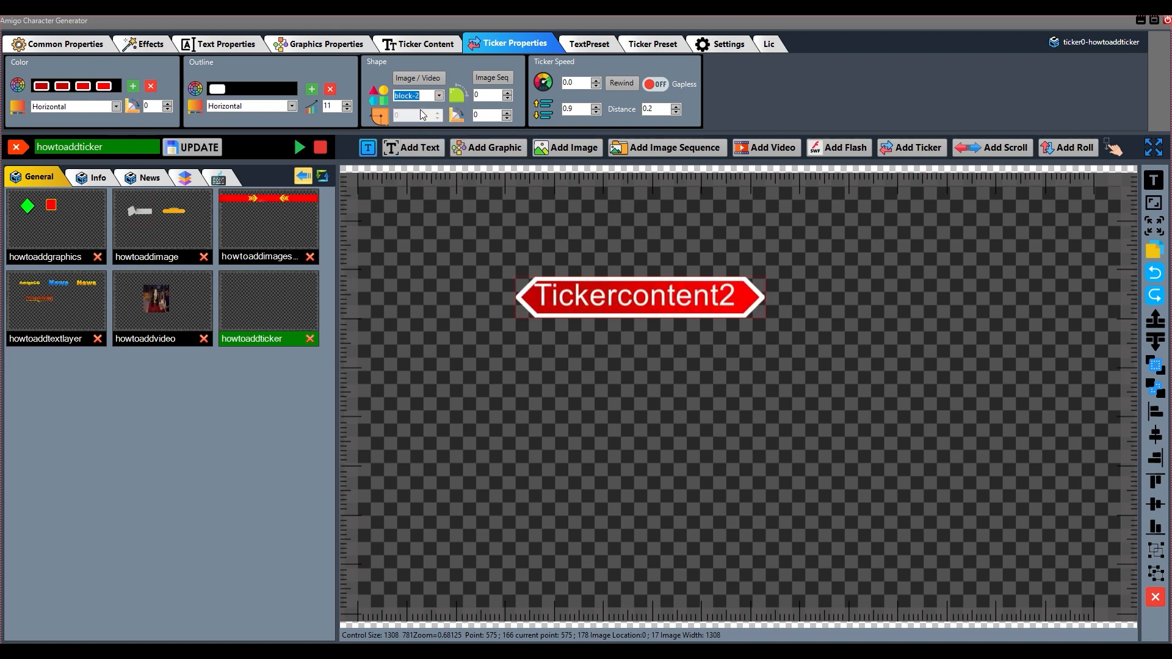
key(Down)
key(Down)
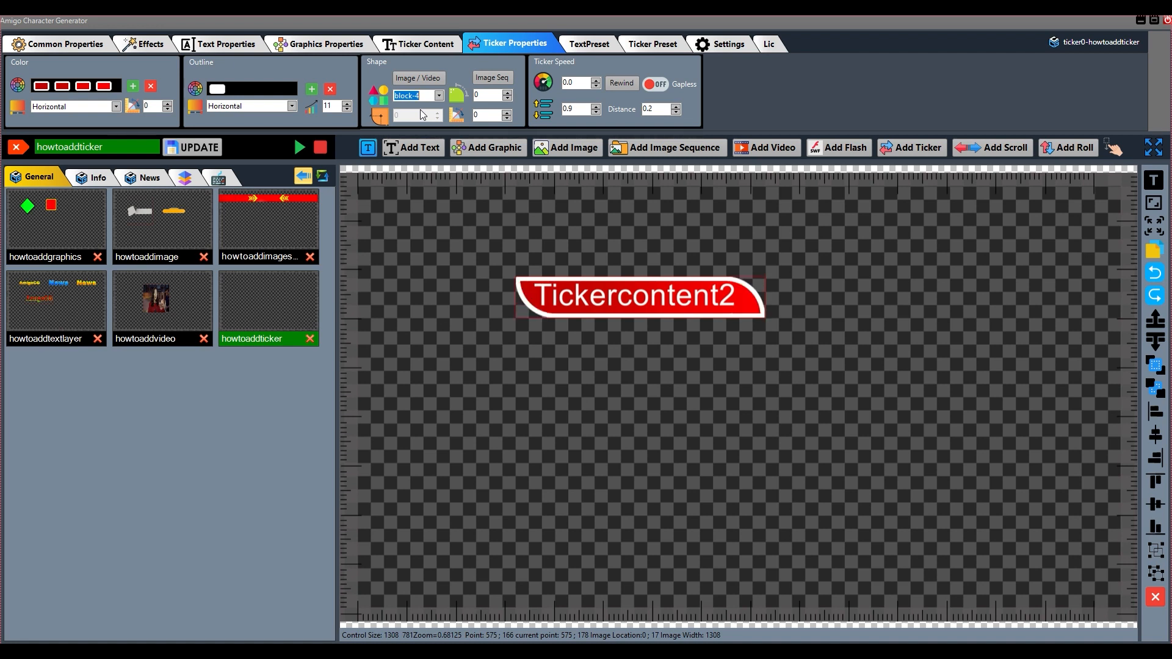
key(Down)
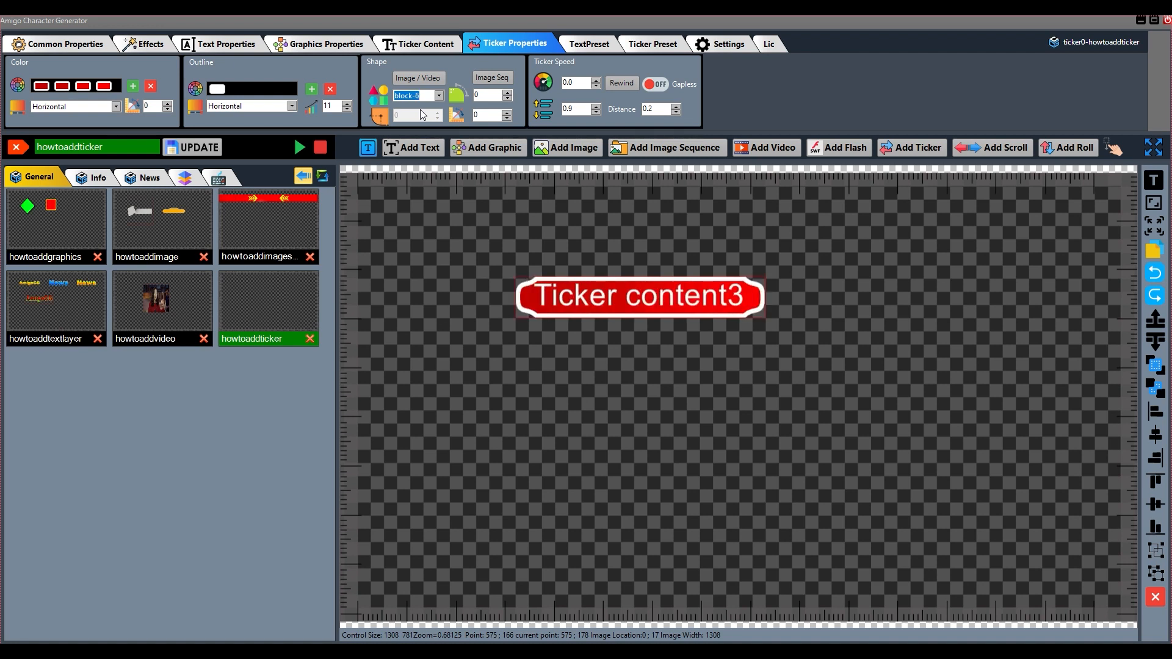
key(Down)
key(Down)
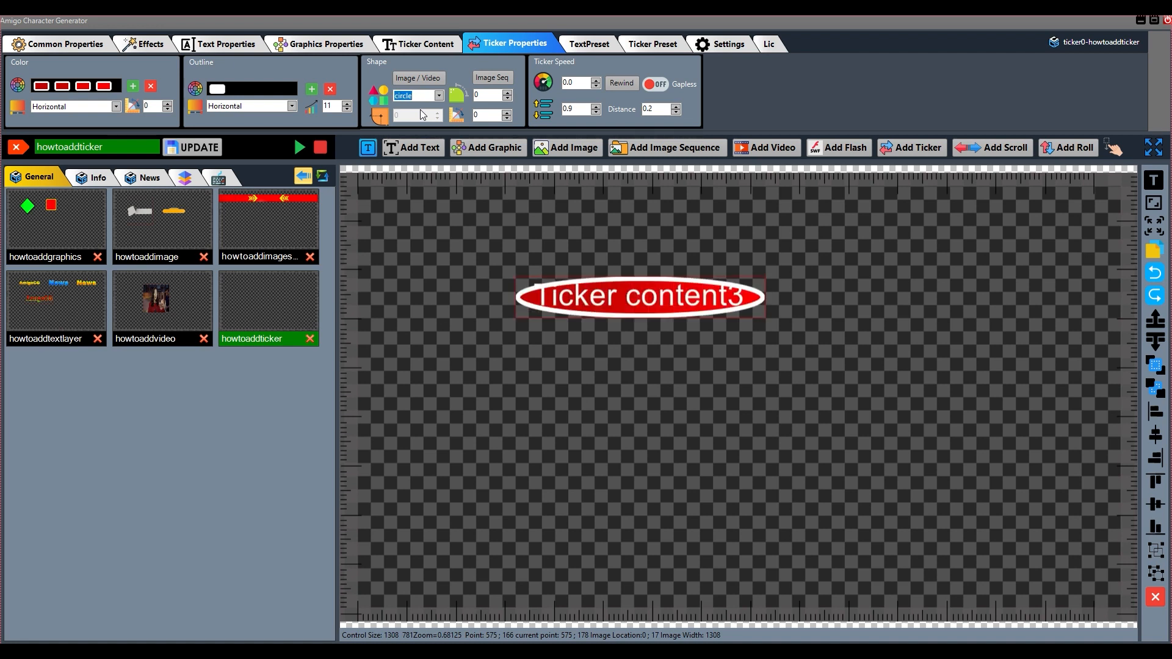
key(Down)
key(Down)
key(Down)
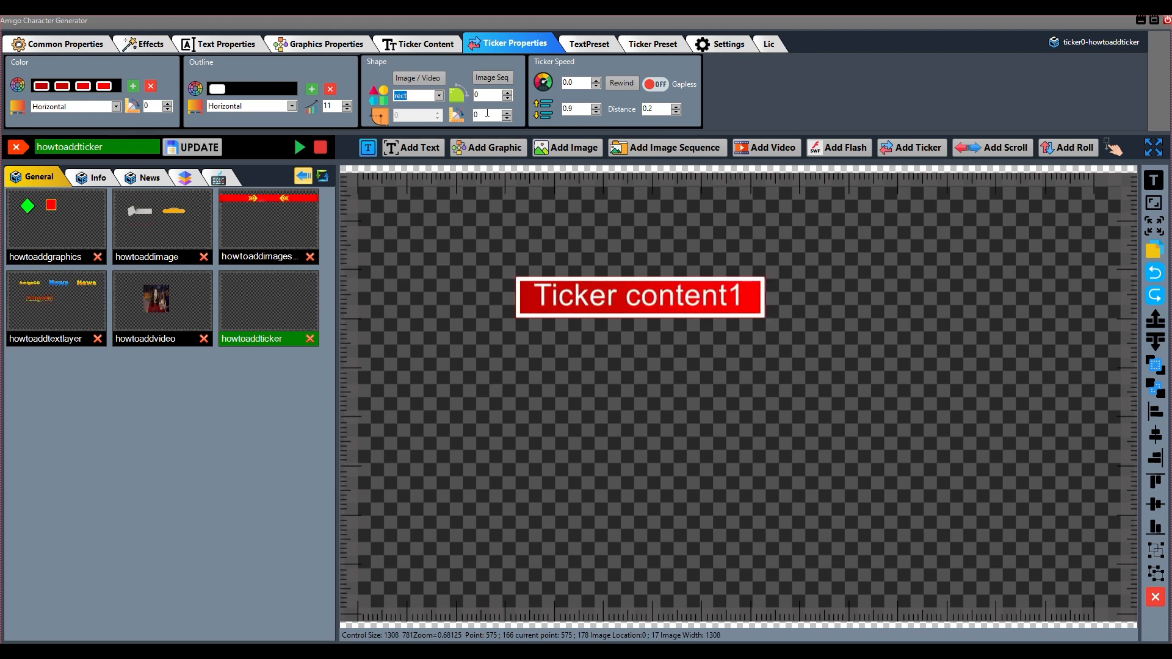
Try rounding the corners of the ticker's rectangle with a radius of 64
click(510, 92)
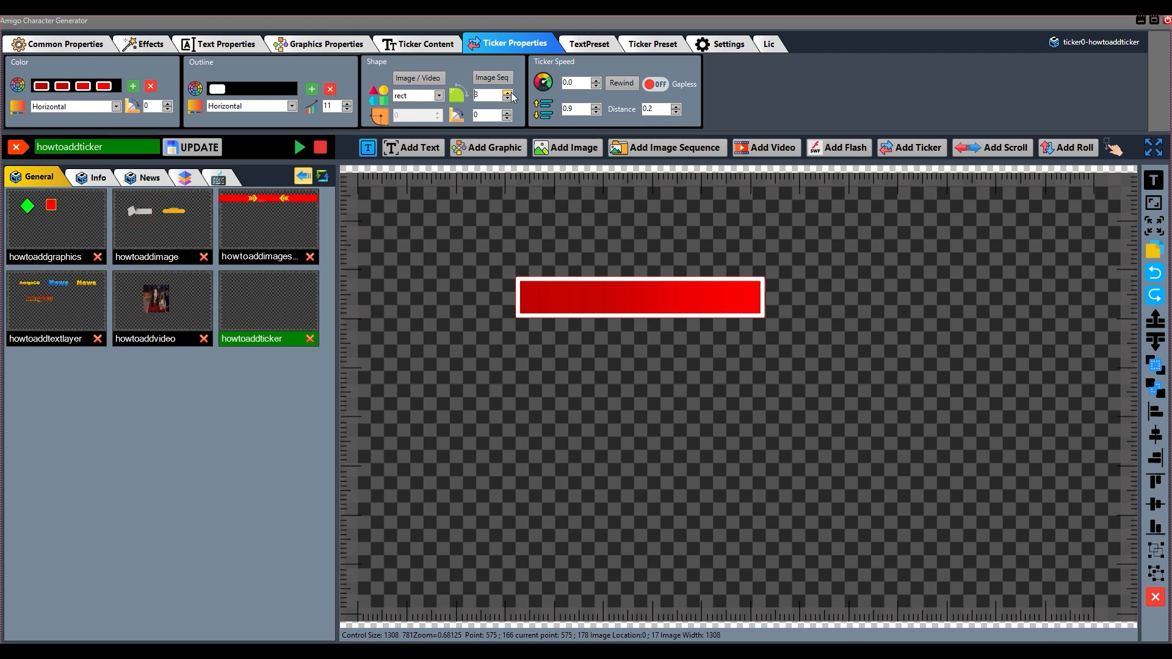
click(510, 94)
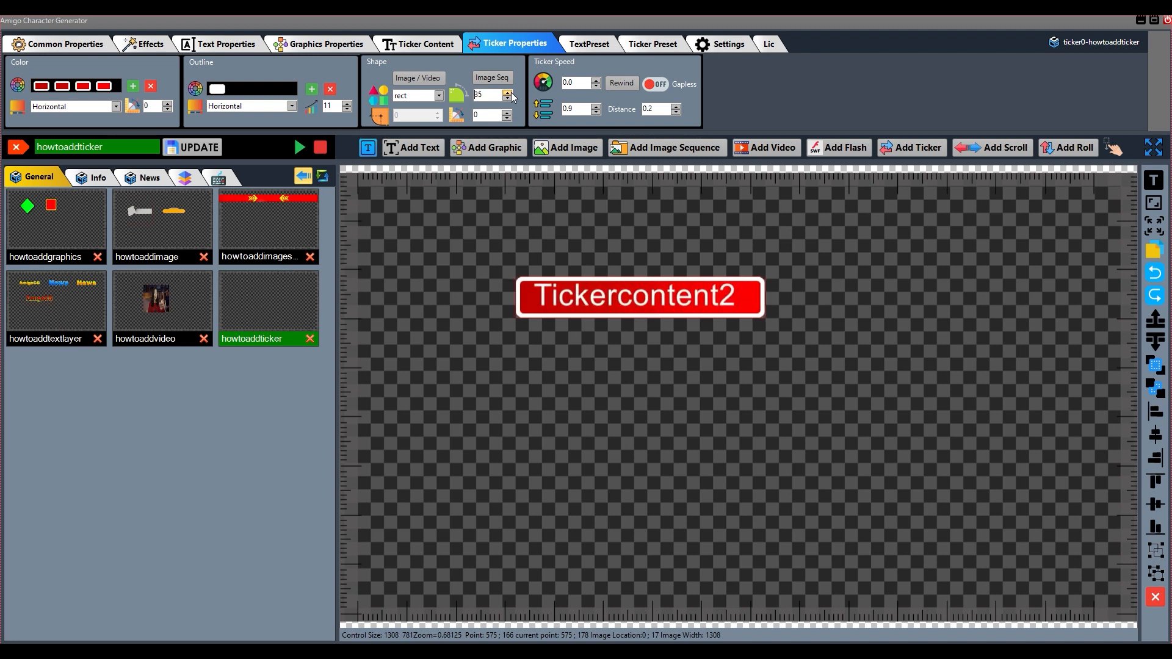
click(511, 93)
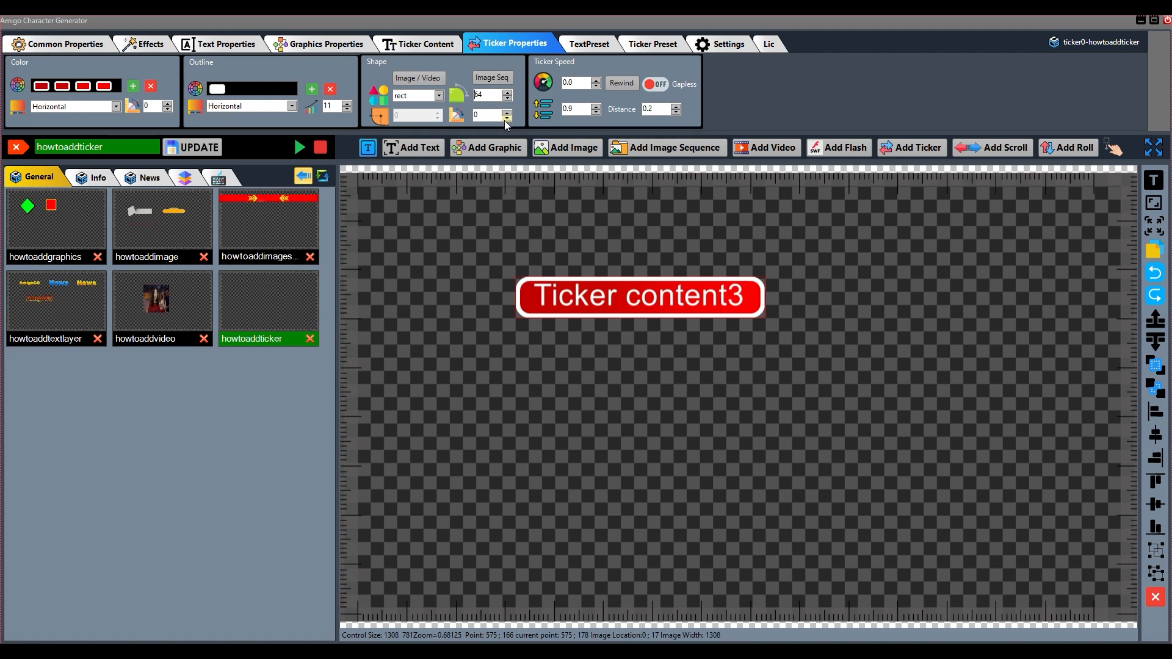
Try tilting the ticker's rectangle by a few degrees, and return both its angle and corner radius to 0
click(508, 113)
click(508, 113)
click(508, 113)
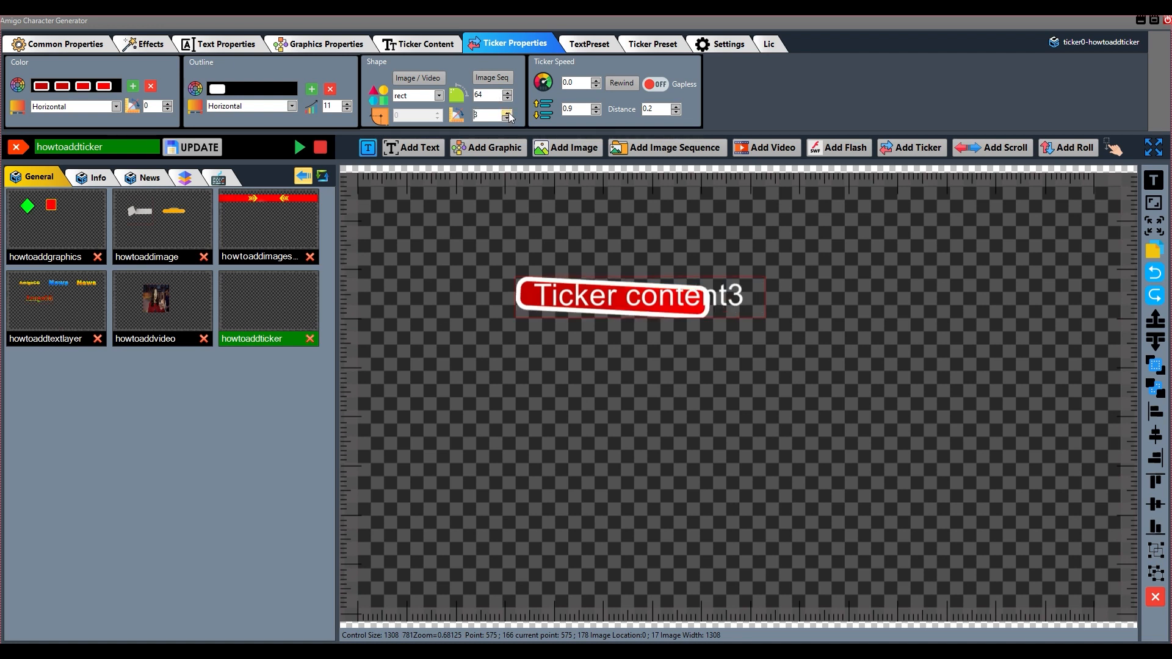
click(508, 113)
click(509, 113)
click(509, 113)
click(509, 113)
click(509, 113)
click(508, 113)
click(508, 113)
click(507, 119)
click(508, 118)
click(508, 118)
click(508, 118)
click(507, 118)
click(507, 118)
click(508, 119)
click(508, 118)
click(507, 119)
click(508, 119)
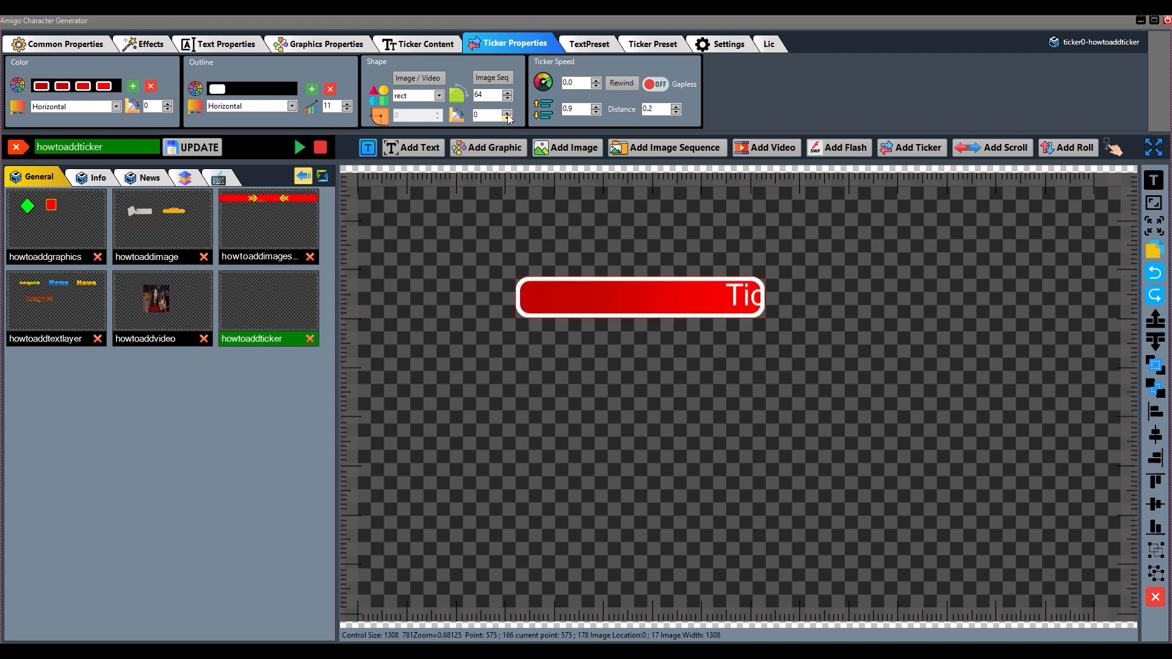
drag(485, 96, 458, 95)
key(Return)
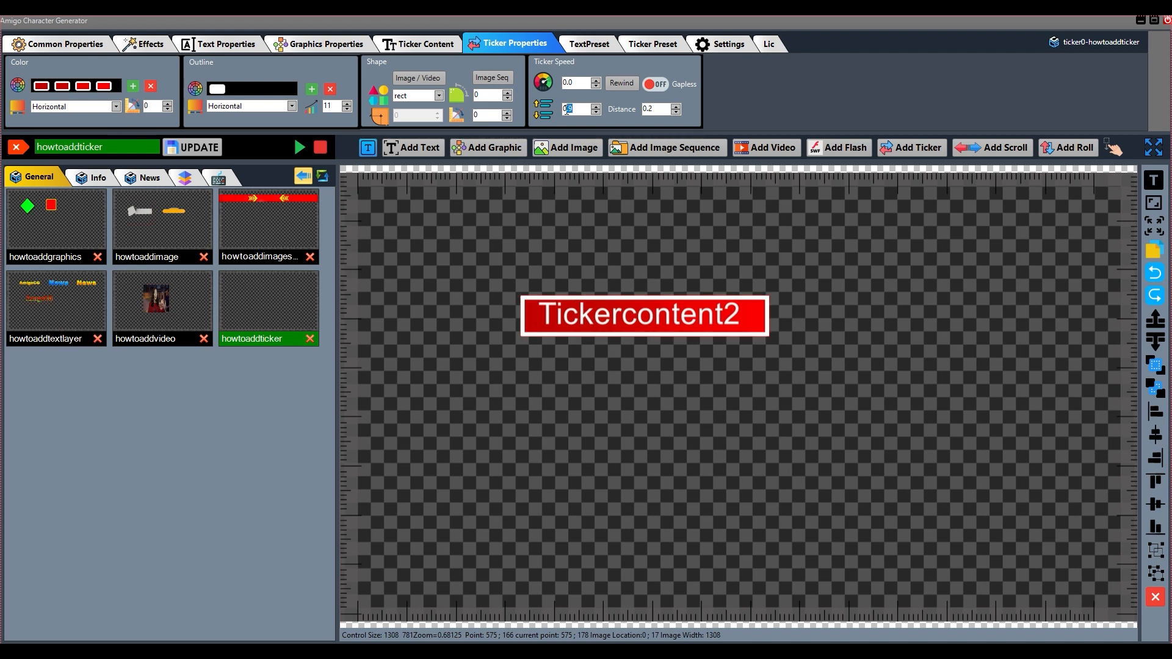
Try 1.0 and 5.0 for the ticker's second speed value, and set it to 0.5
text(1.0)
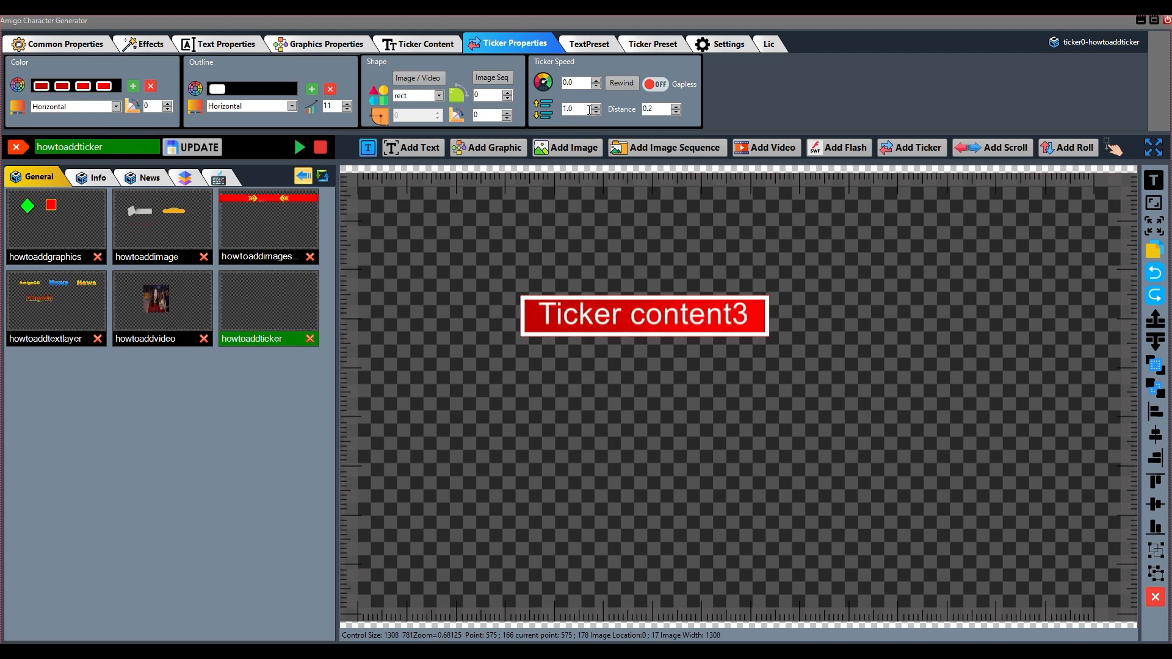
text(5.0)
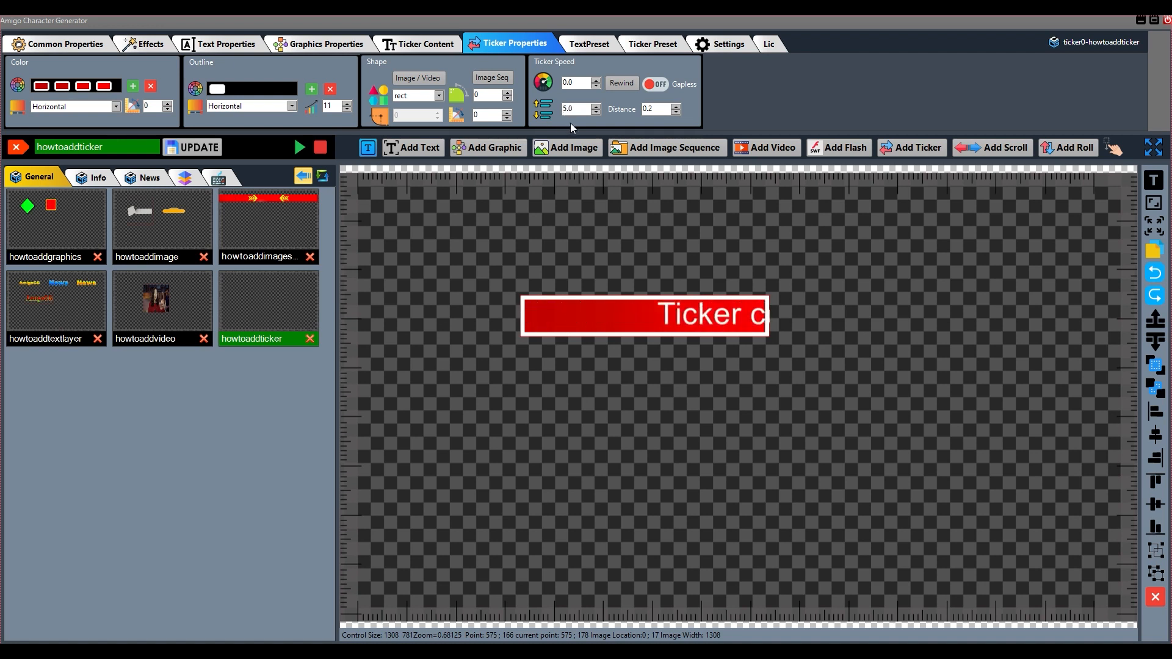
drag(576, 110, 558, 111)
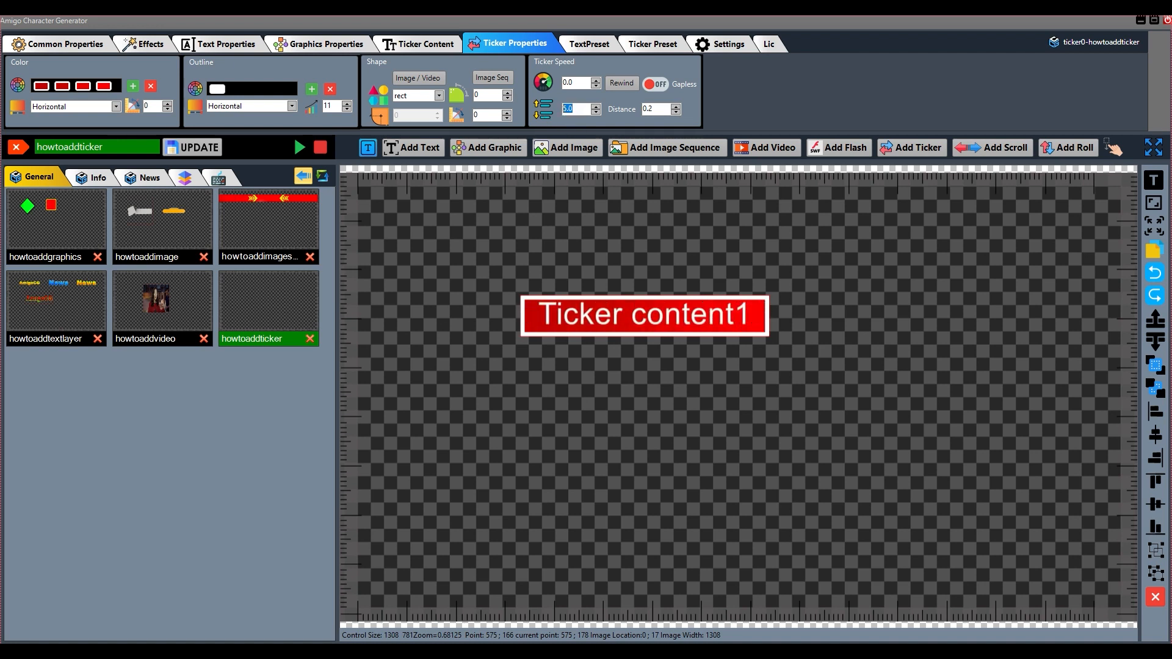
text(0.5)
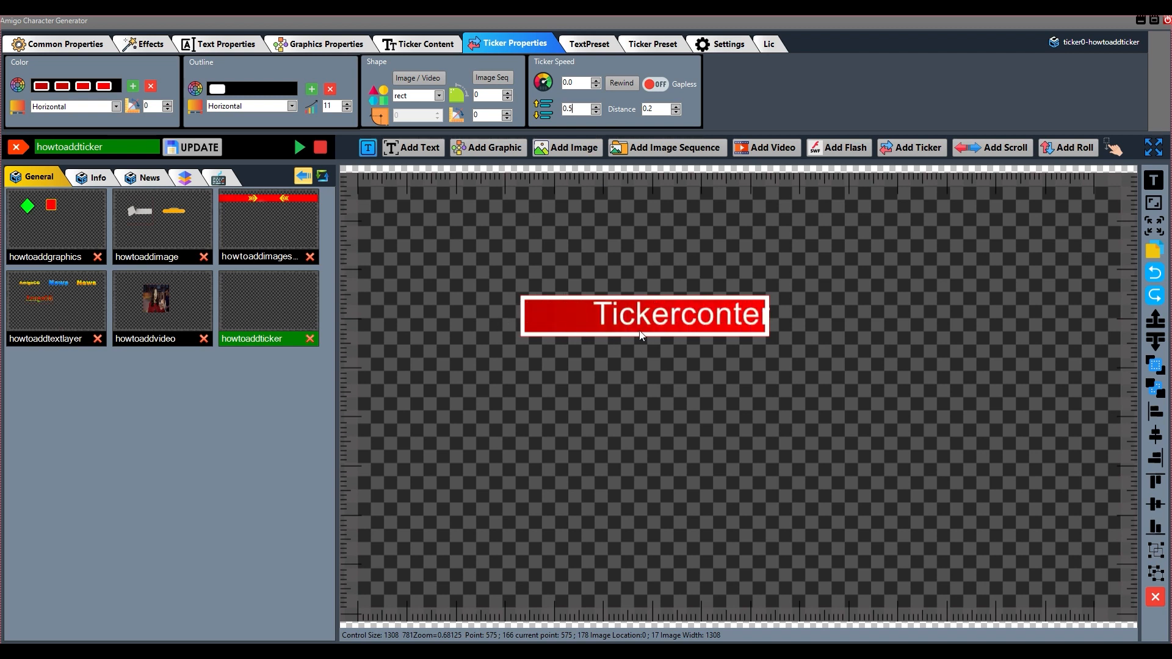
Move the ticker slightly right and down on the canvas and save the update to the howtoaddticker template
drag(663, 325, 668, 330)
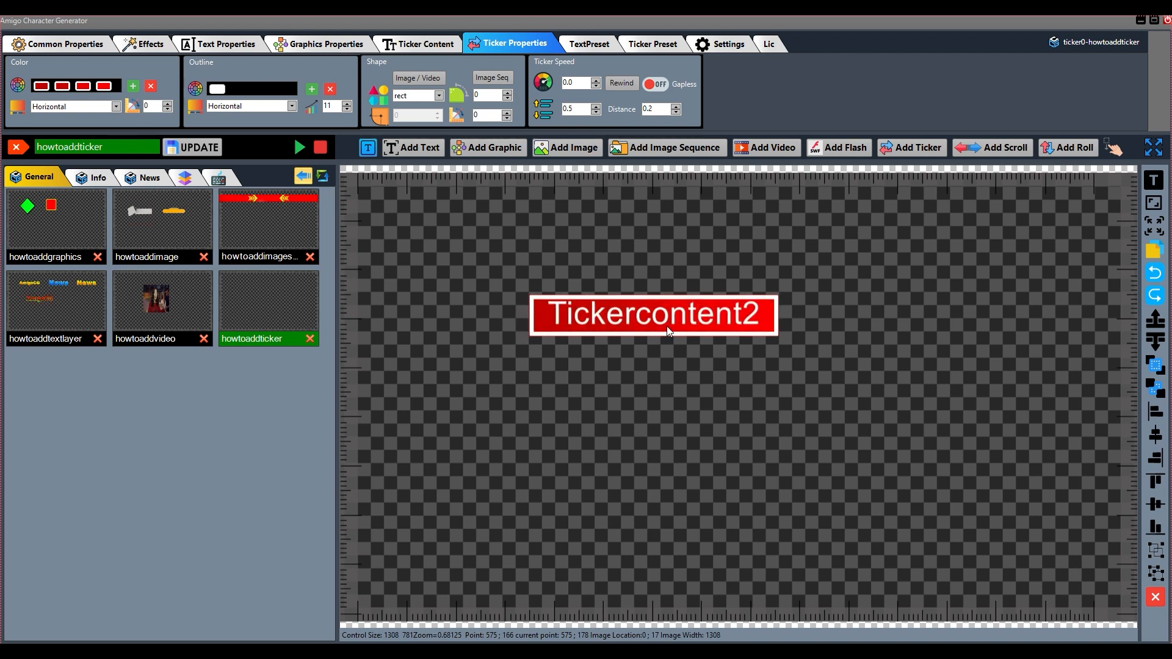
click(194, 147)
drag(665, 316, 677, 321)
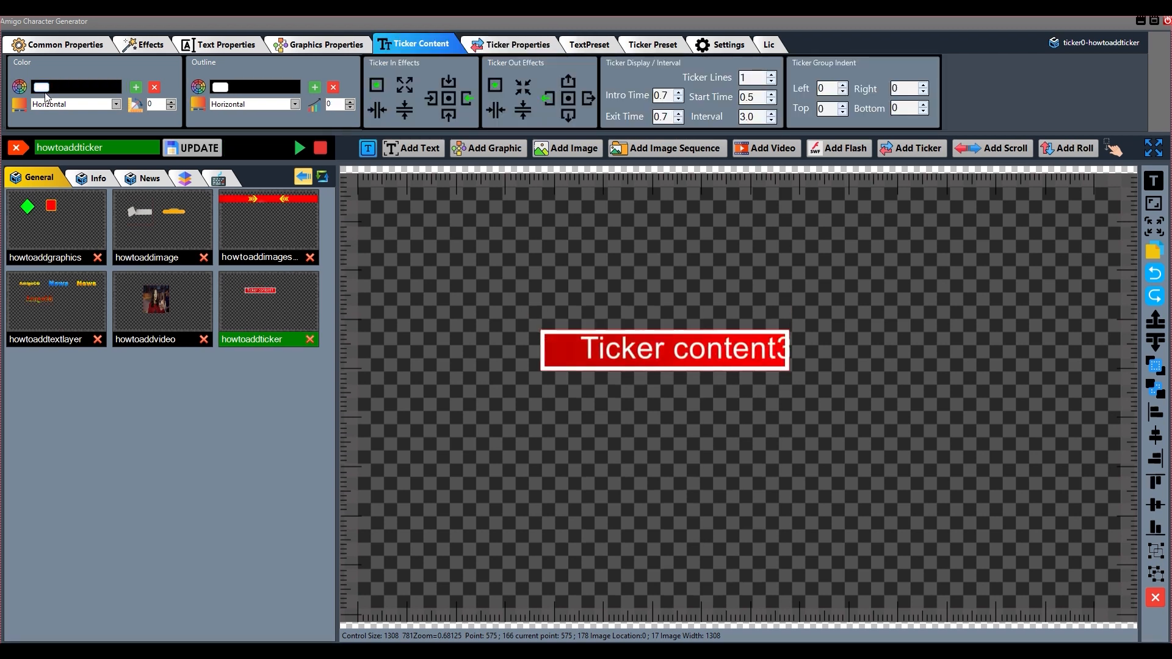
Set the ticker content's text color to yellow, FFFFF600
click(20, 87)
click(141, 82)
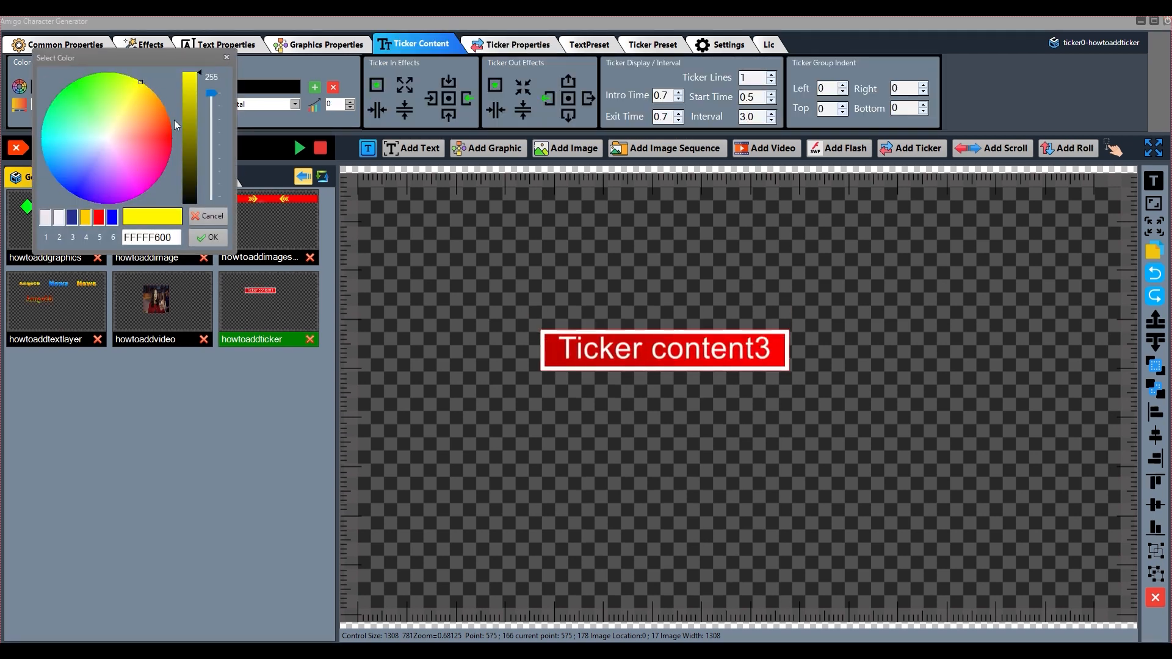
click(208, 237)
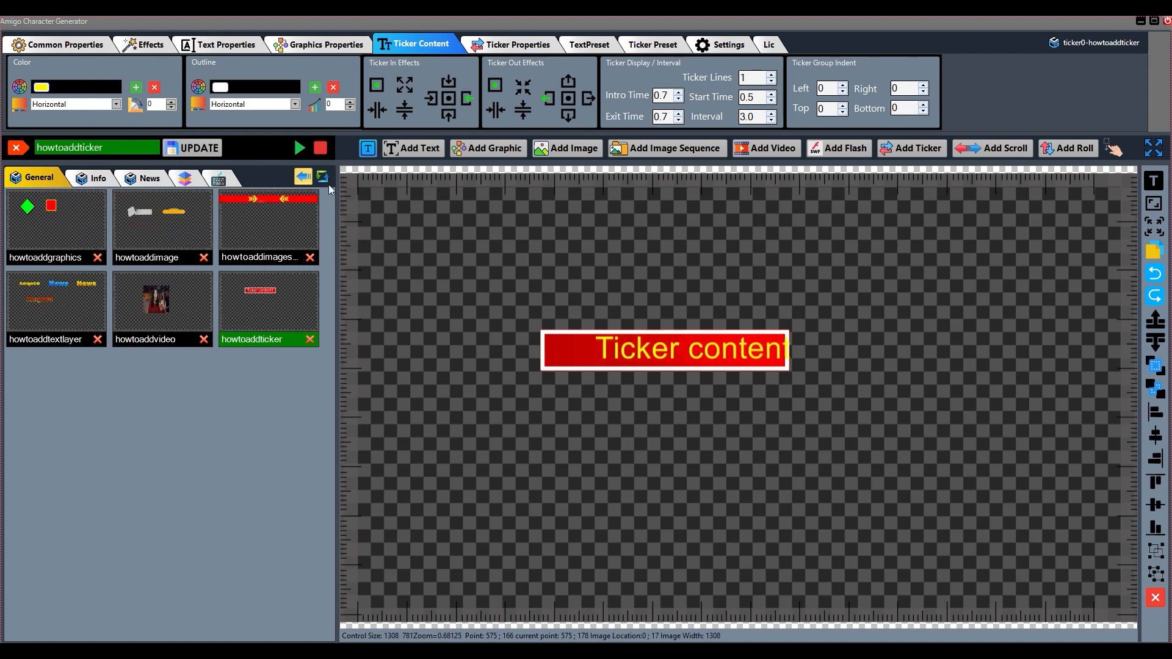
Add three color stops to the ticker content's text color and set its gradient type to Vertical
click(136, 89)
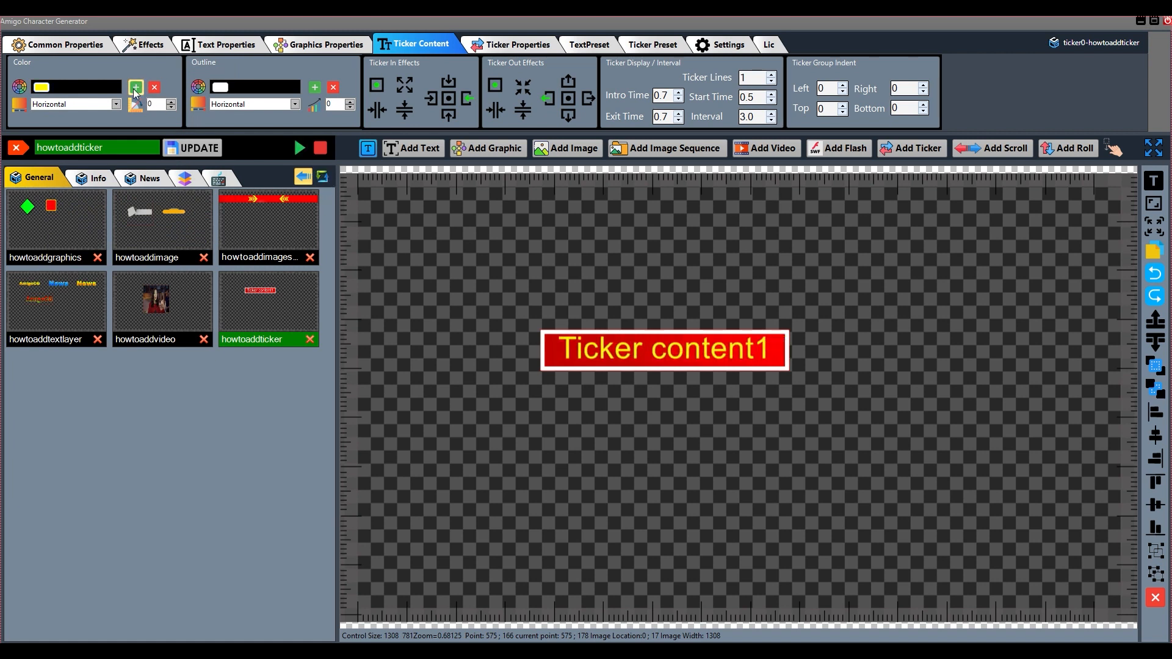
click(135, 89)
click(136, 88)
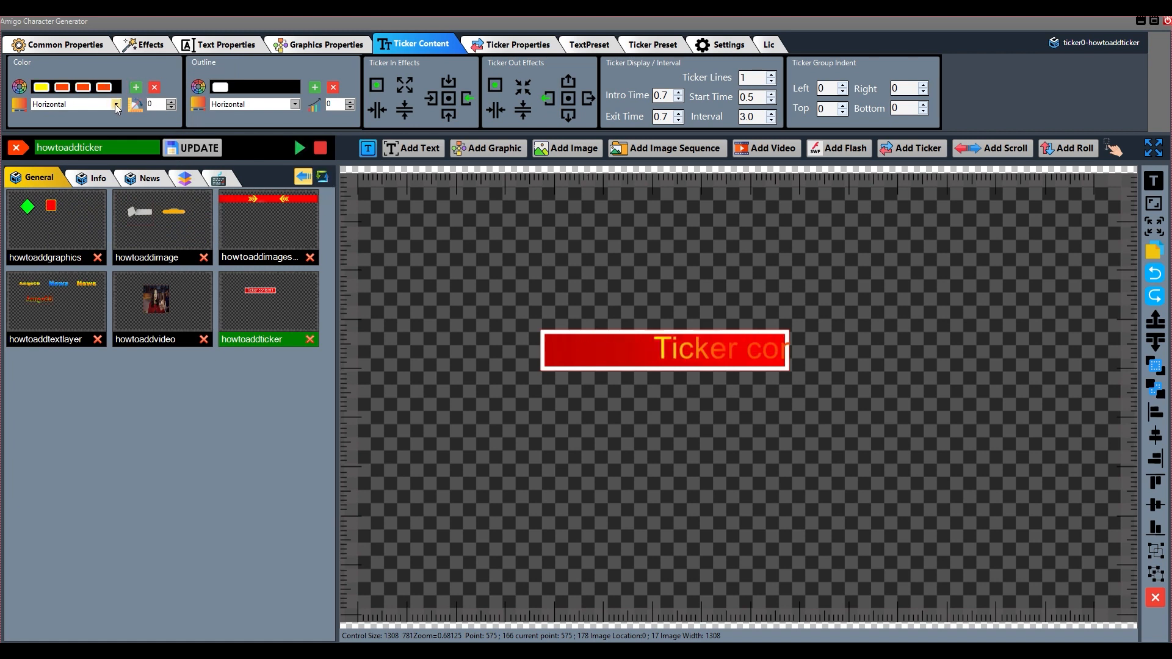
click(92, 104)
click(91, 129)
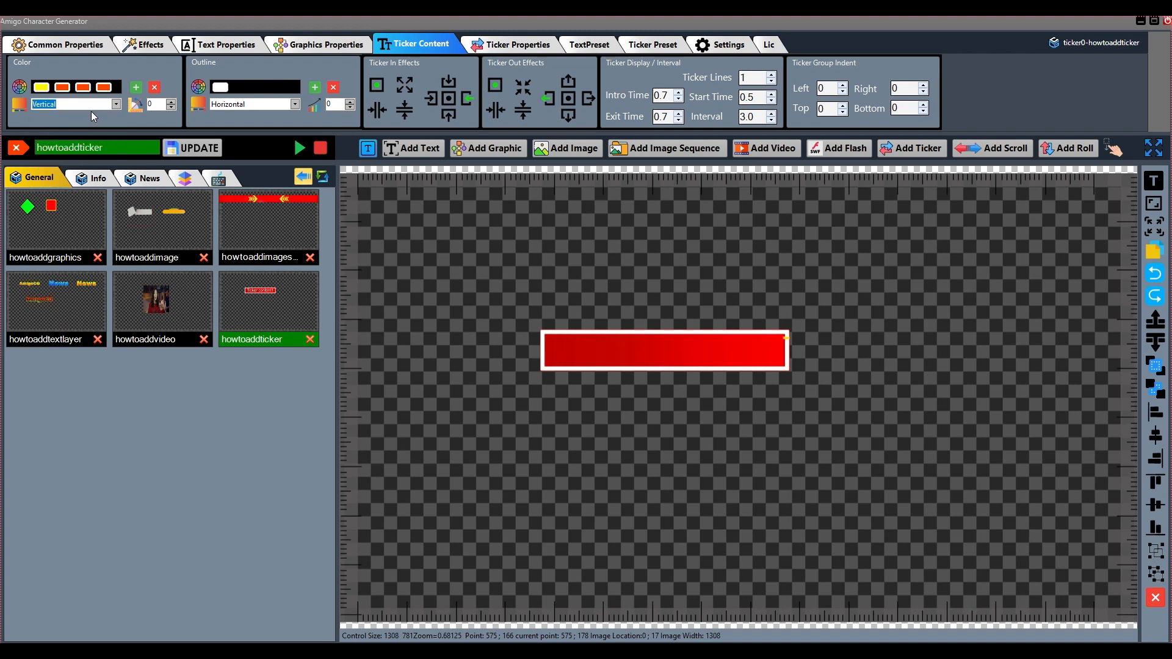
Set the second text color stop to FFFFB300 and the third to FFFF9000
click(63, 88)
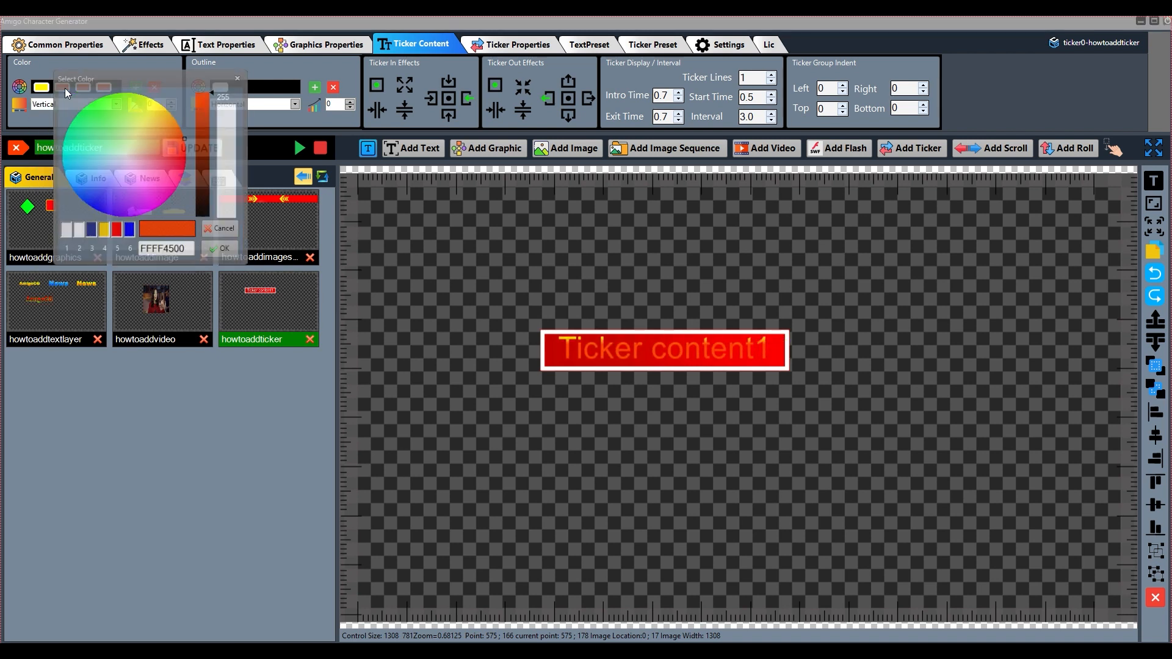
click(174, 108)
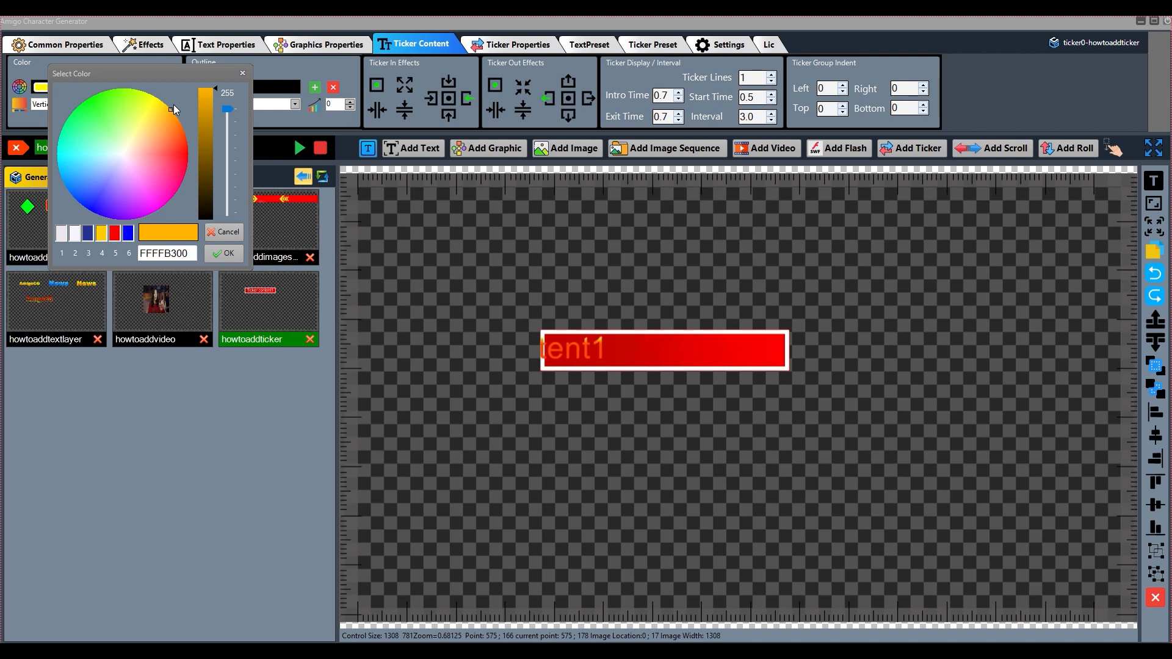
click(224, 254)
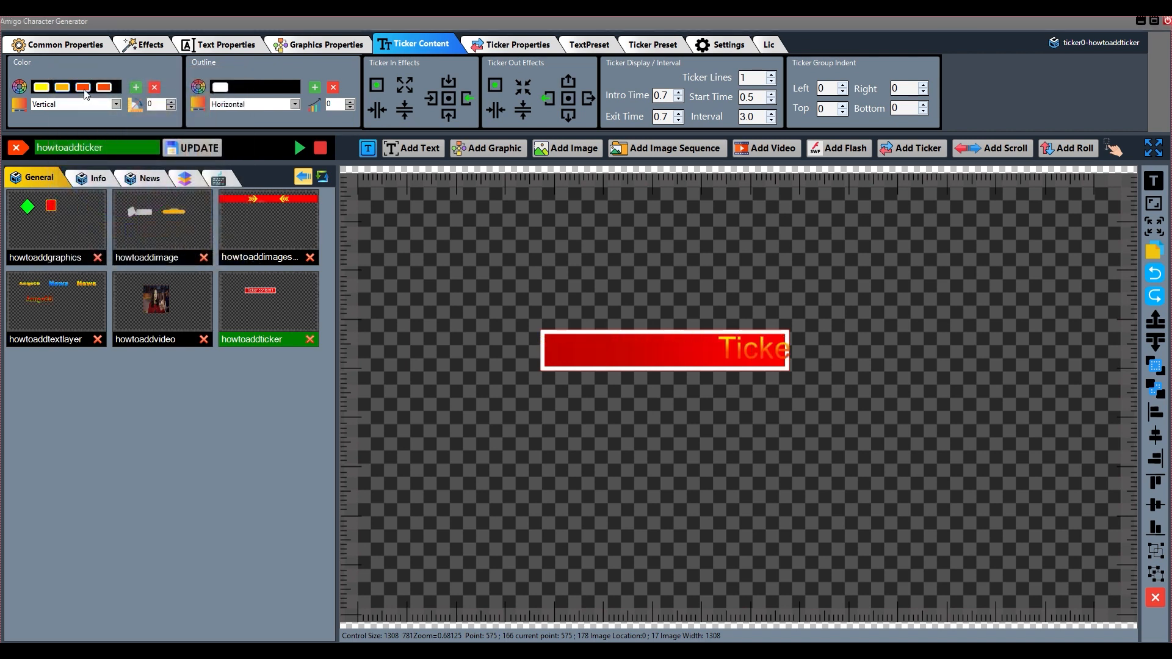
click(84, 91)
drag(174, 134, 193, 133)
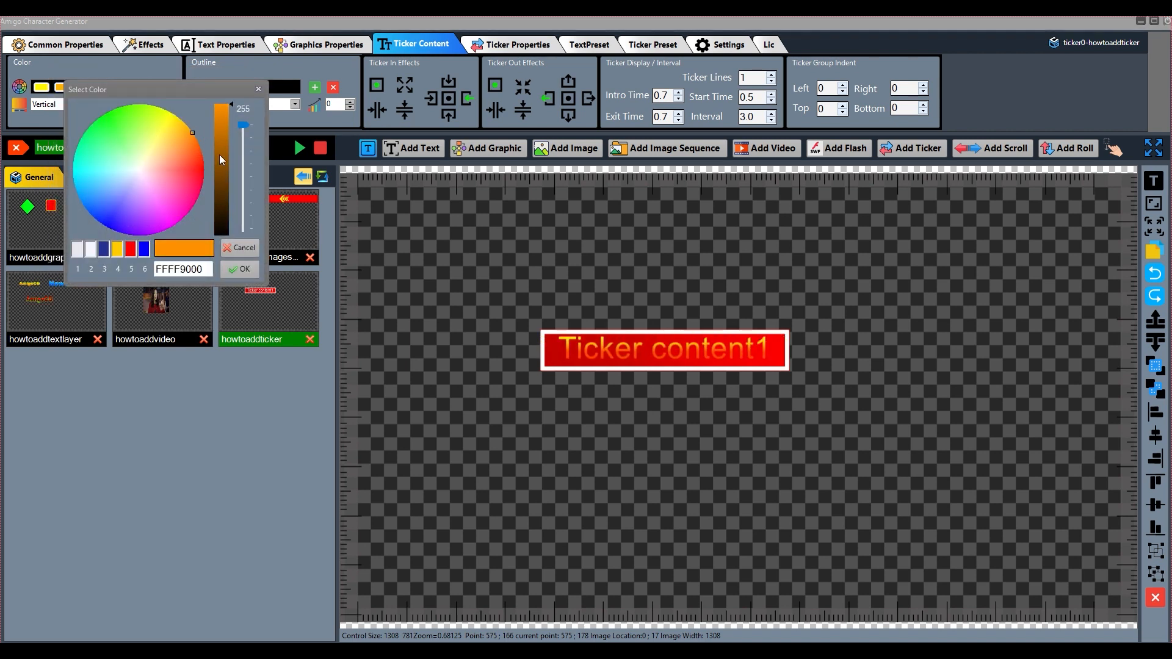
click(248, 271)
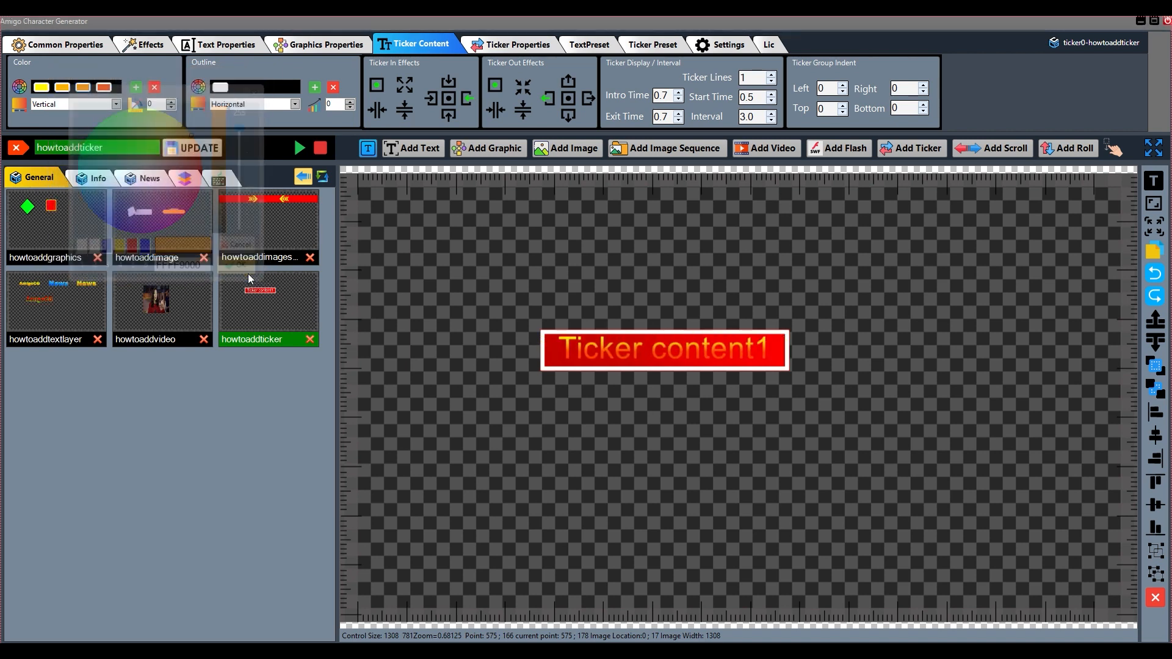
Set the fourth color stop of the ticker content's text to yellow, FFFFF602
click(105, 89)
click(180, 141)
drag(181, 141, 189, 130)
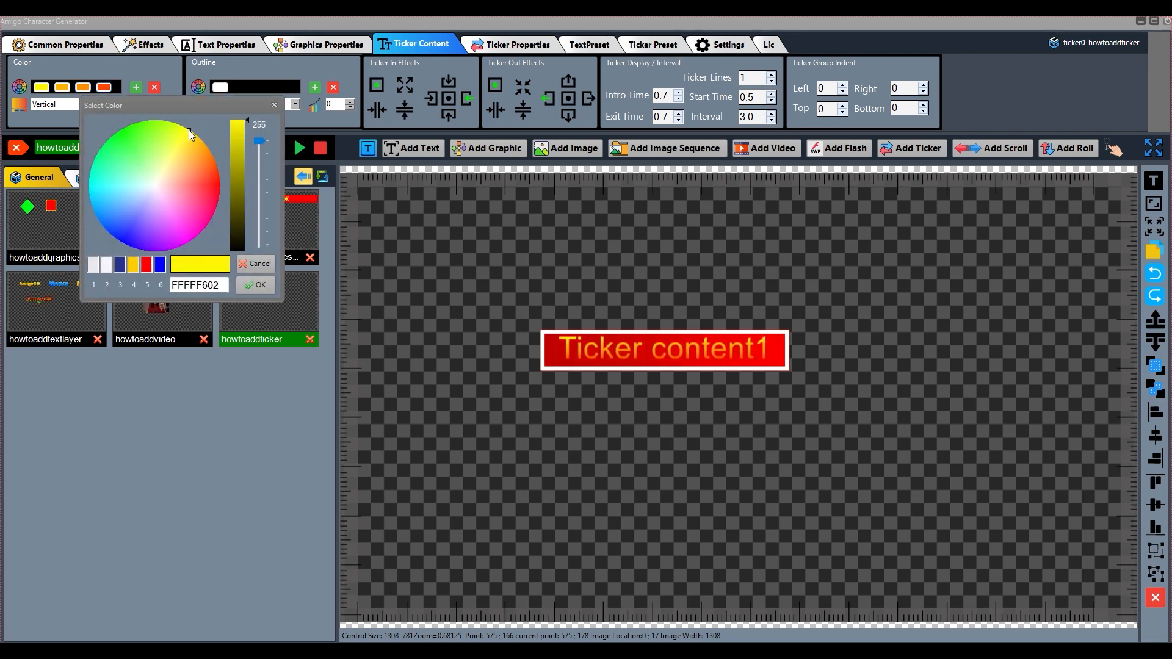
click(265, 288)
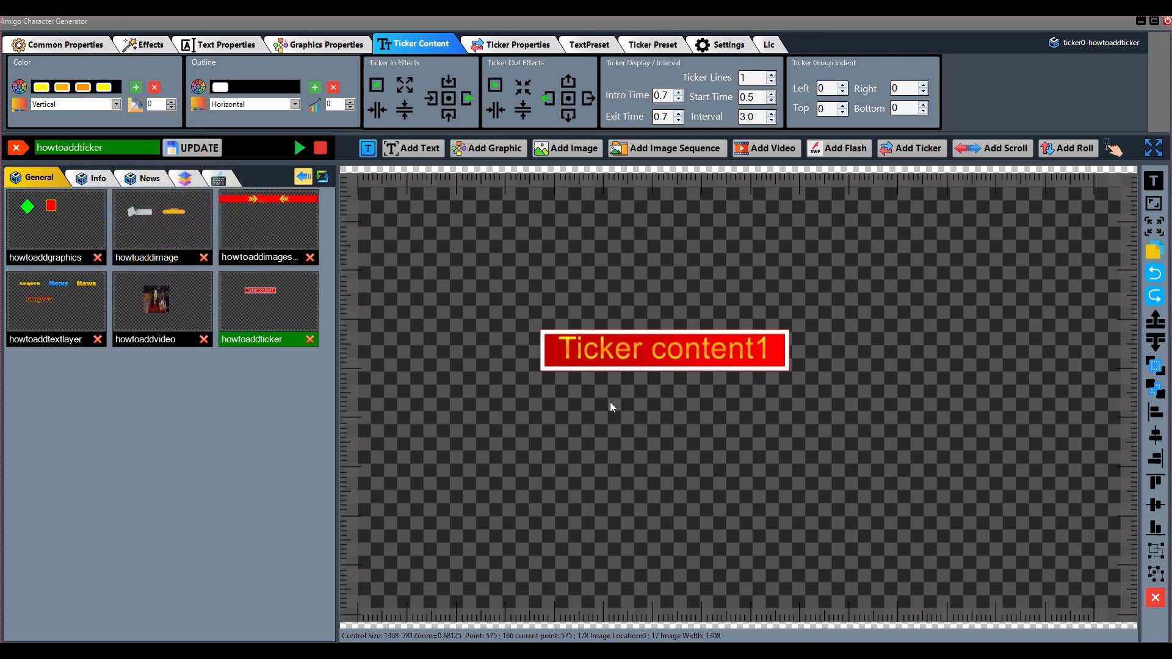
Add two color stops to the ticker content's outline and set the first stop to black, FF000000
click(315, 88)
click(315, 88)
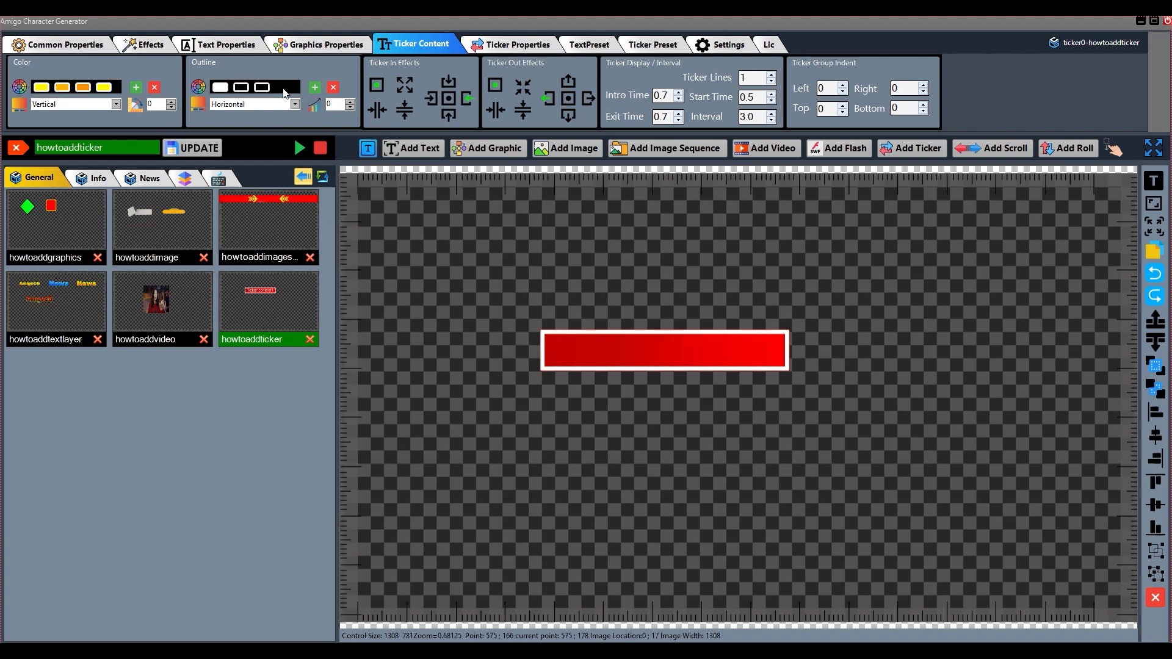
click(220, 87)
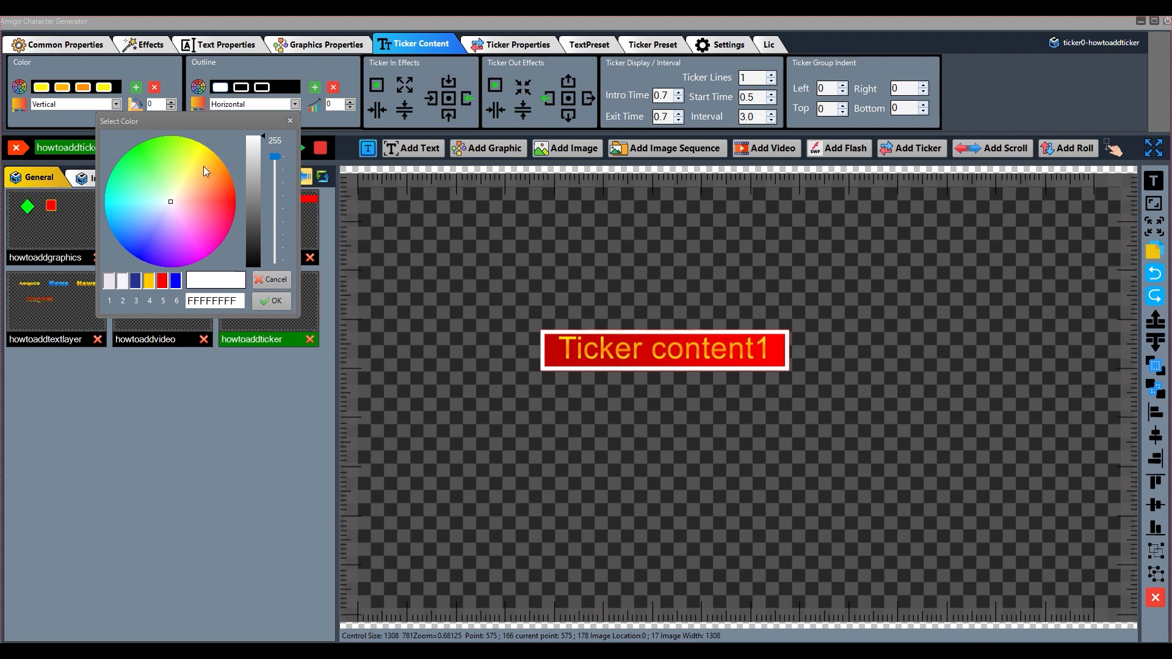
click(257, 265)
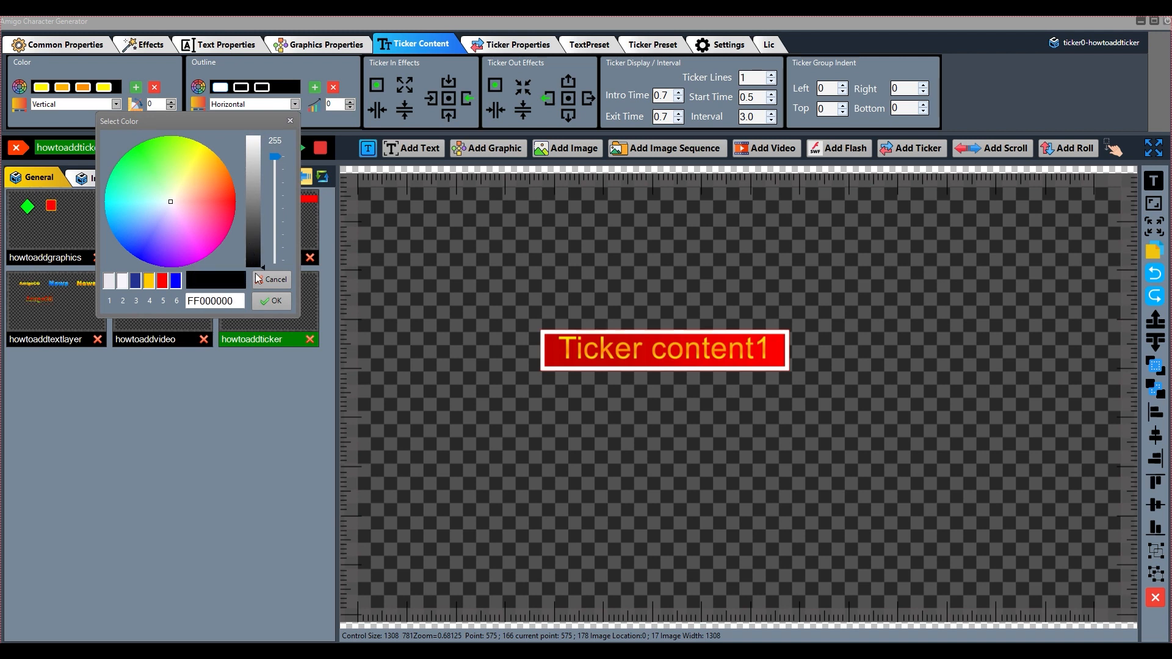
mouse_move(257, 264)
mouse_down()
mouse_move(254, 119)
mouse_move(261, 265)
mouse_up()
click(272, 301)
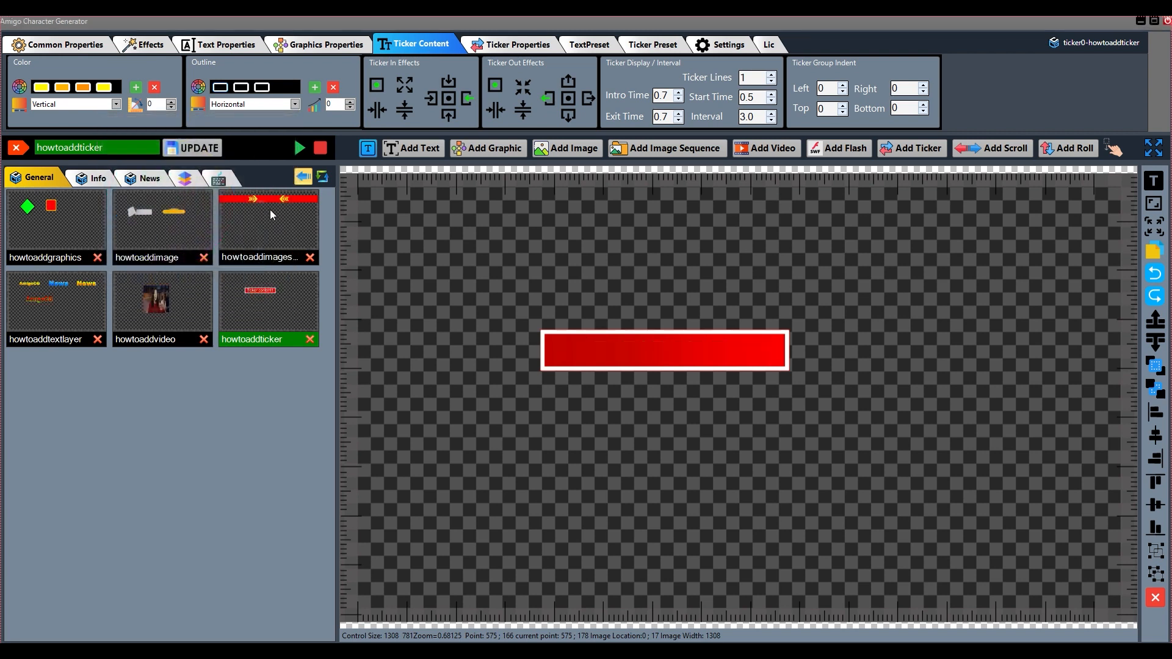
Set the ticker content's outline size to 7 and move the ticker slightly right and up on the canvas
click(349, 101)
click(349, 102)
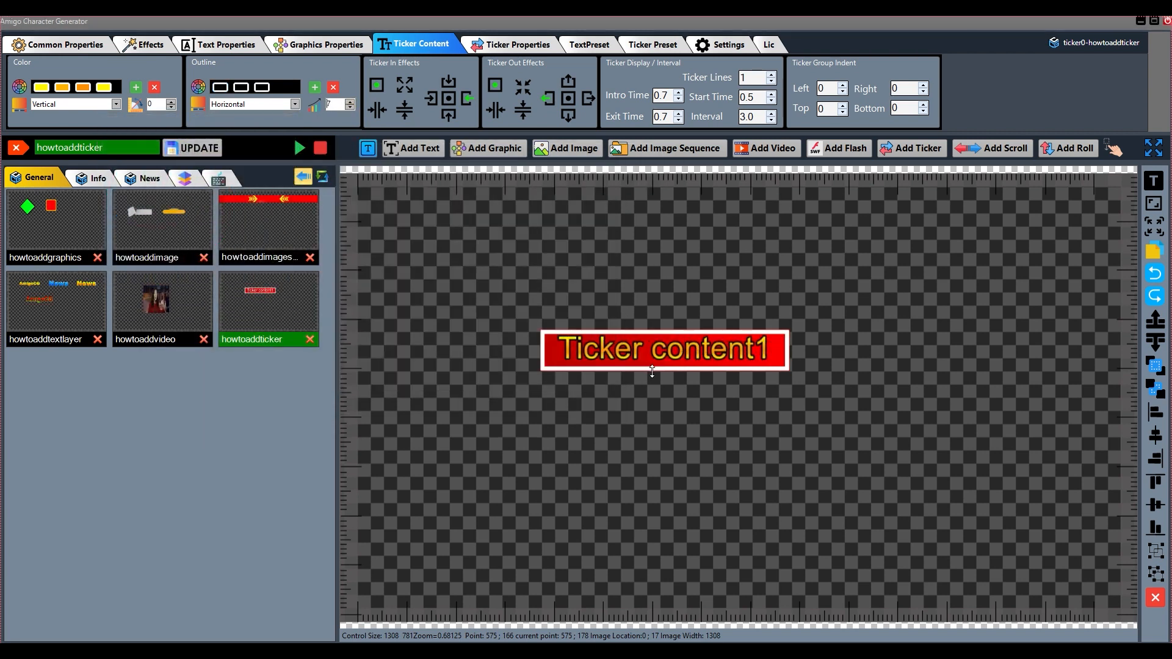
drag(665, 360, 681, 341)
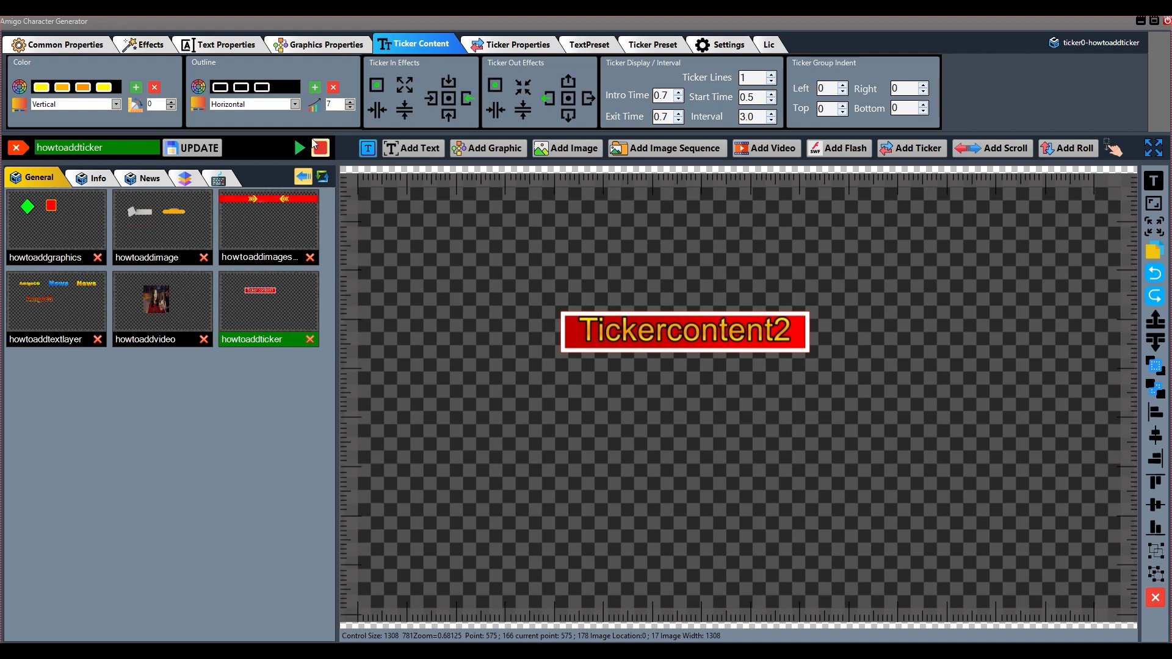
Reduce the ticker content's outline to a single white color stop and save the update to the howtoaddticker template
click(222, 91)
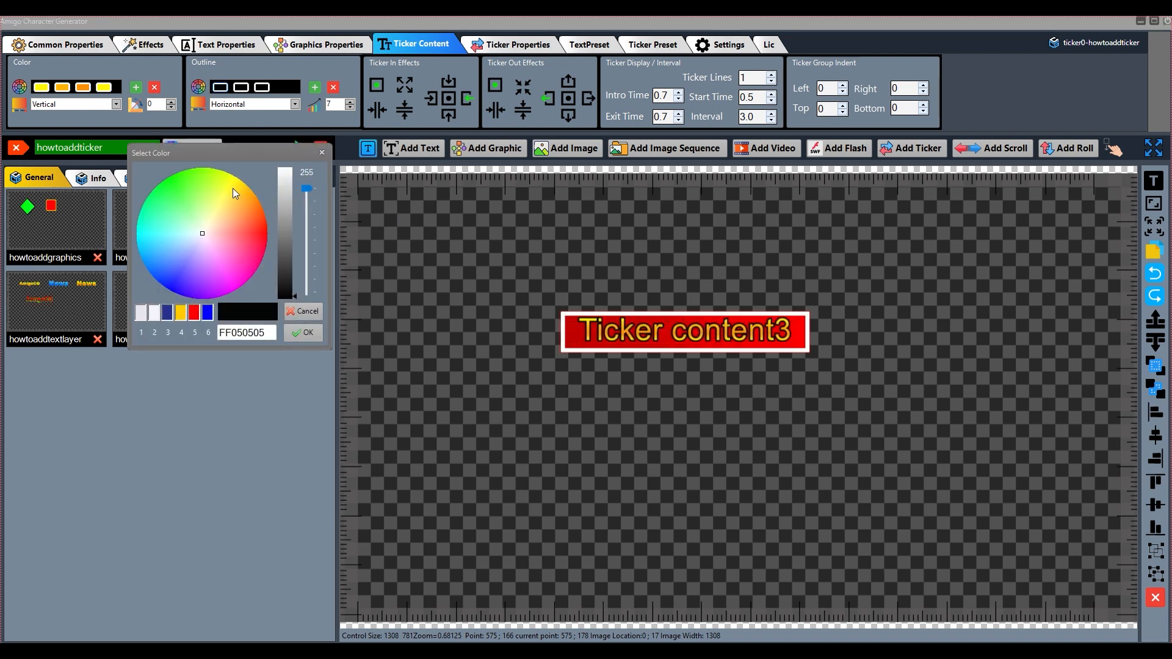
click(308, 335)
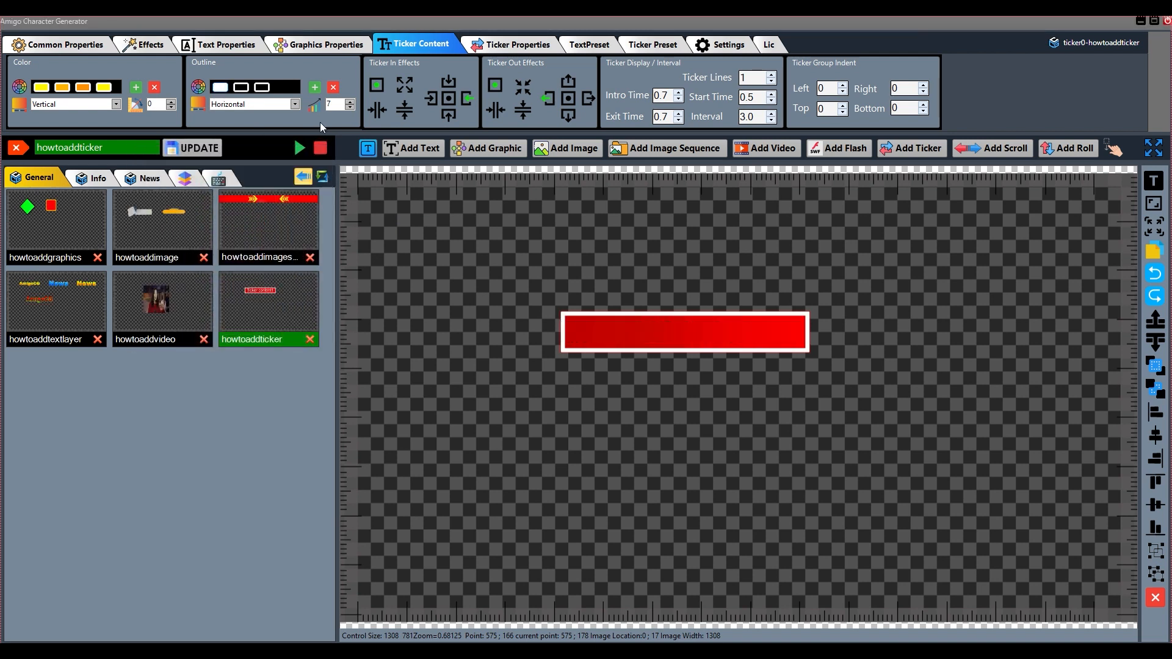
click(335, 89)
click(335, 92)
click(194, 148)
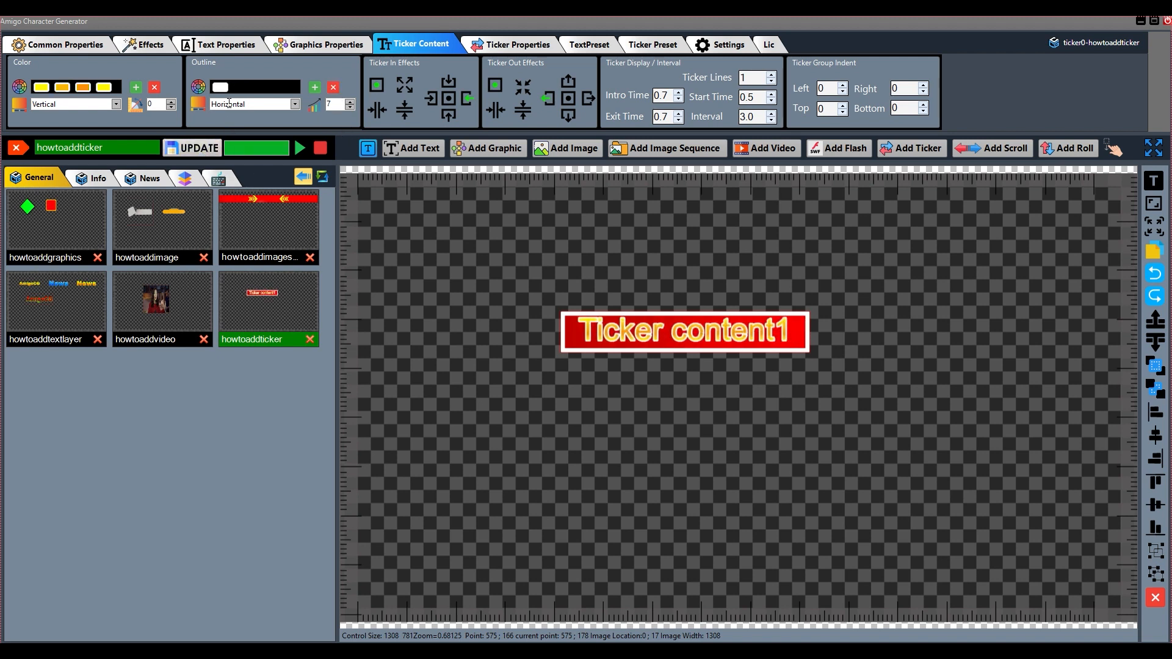
Set the remaining outline color stop of the ticker content to a very dark reddish shade
click(222, 91)
mouse_move(261, 241)
mouse_down()
mouse_move(304, 240)
mouse_move(315, 274)
mouse_up()
click(322, 348)
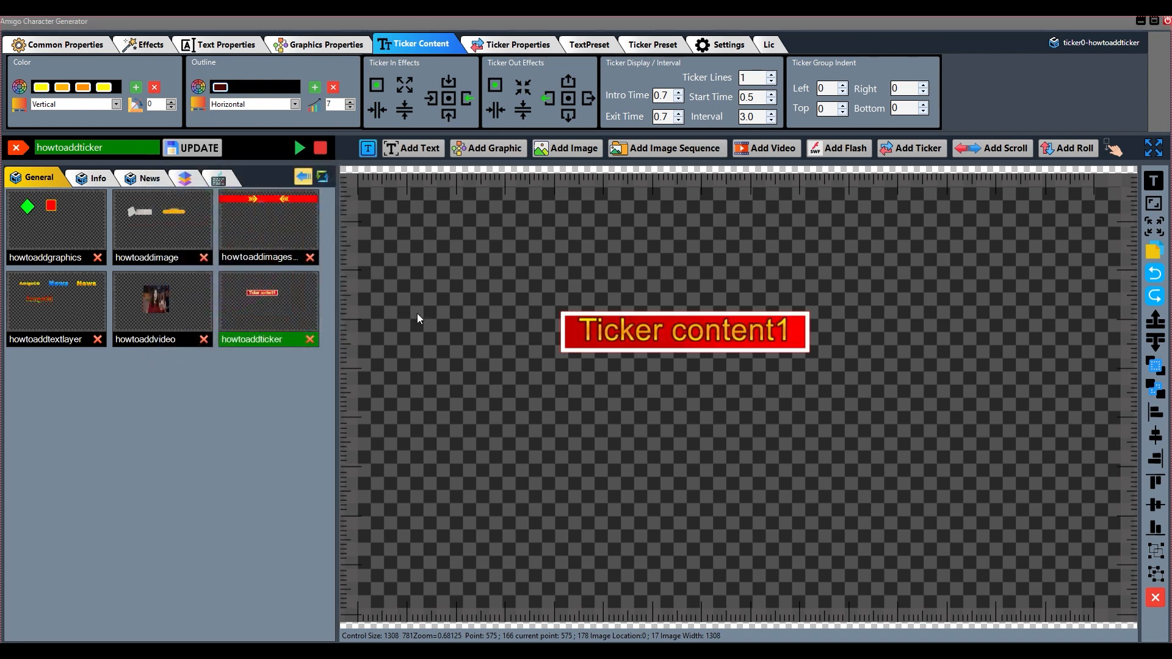
Set the third text color stop to bright yellow and the second to FFFFF000
click(81, 87)
drag(130, 56, 123, 68)
click(192, 221)
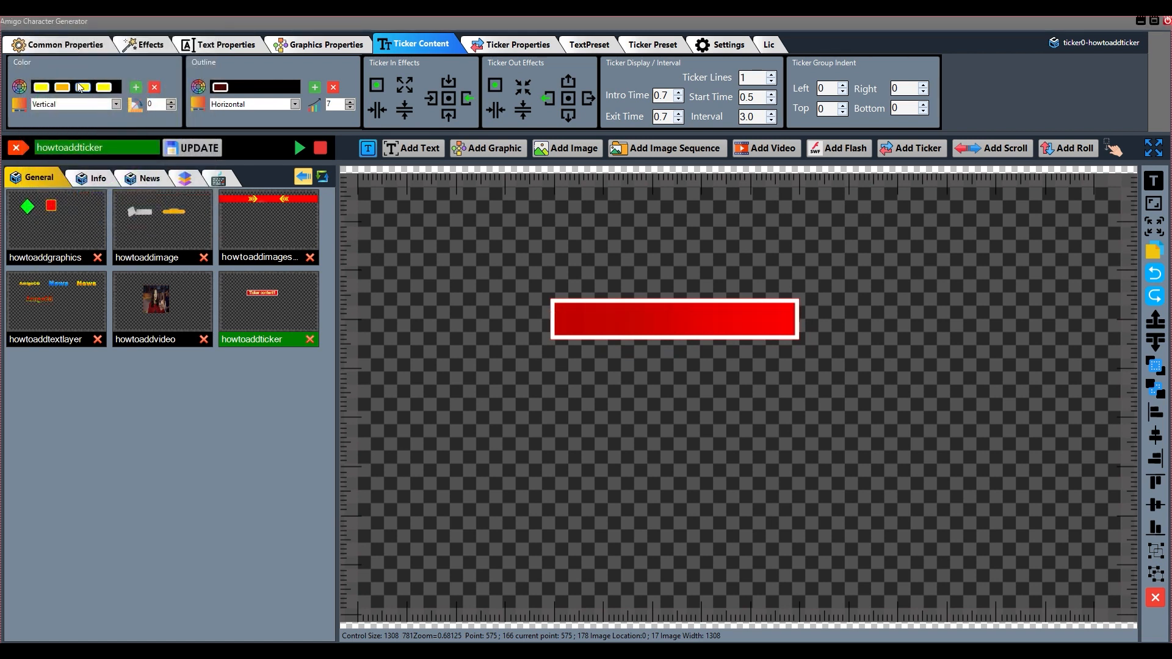
click(62, 86)
drag(122, 94, 146, 76)
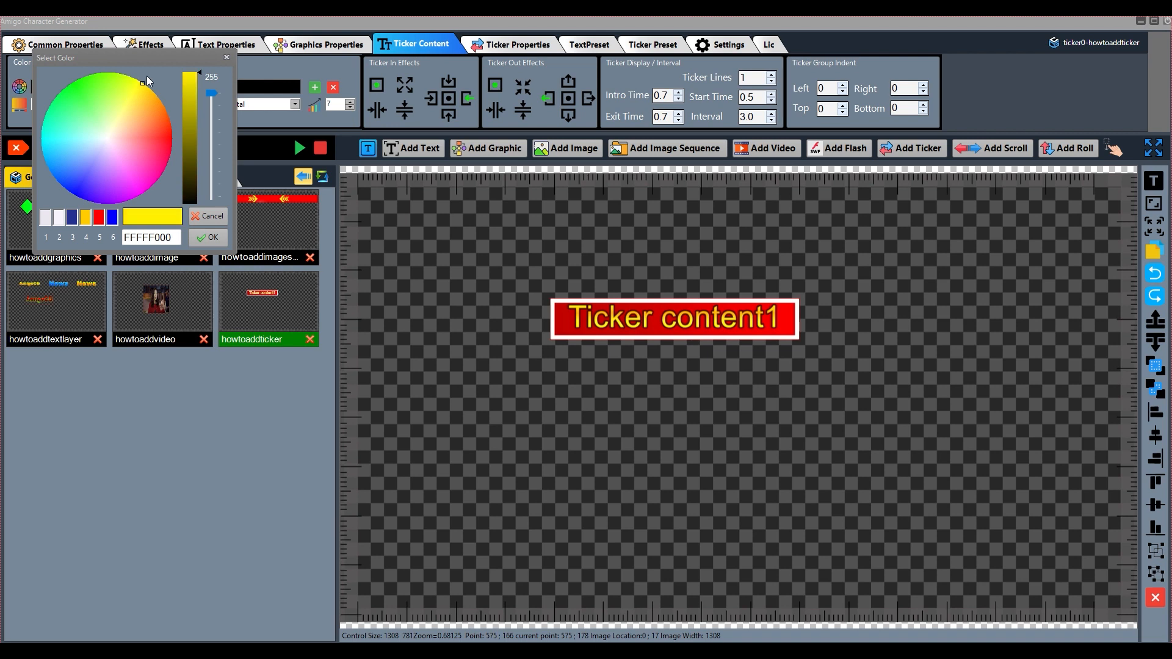
click(207, 238)
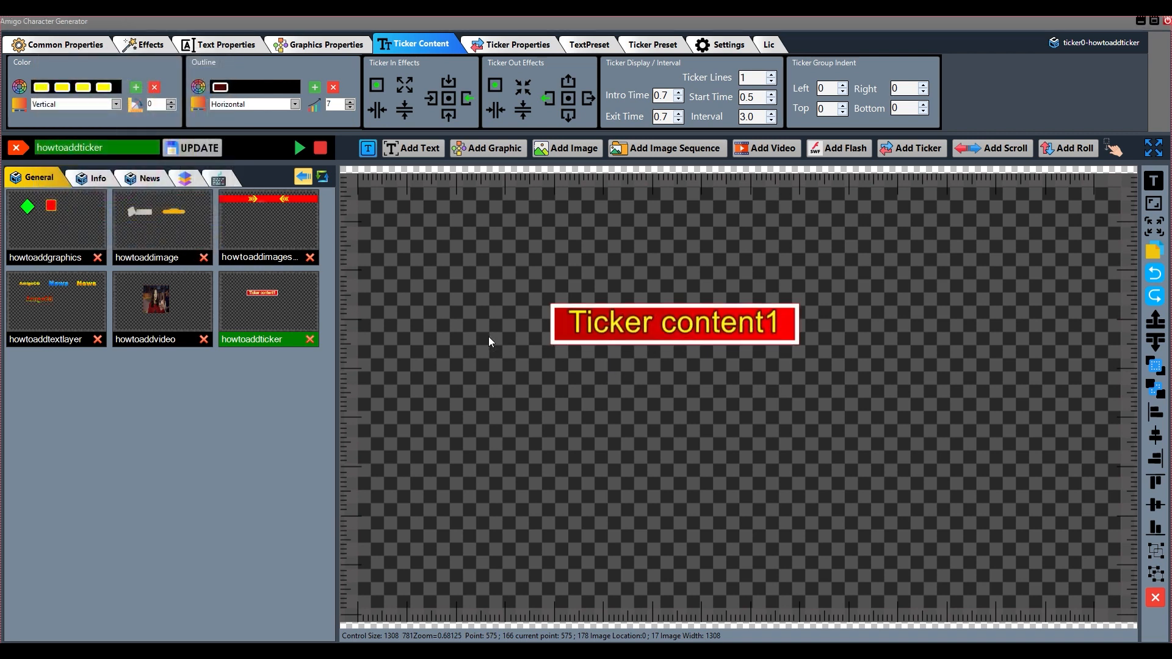
Make the ticker content enter from the left and exit to the right, and save the template update
click(432, 99)
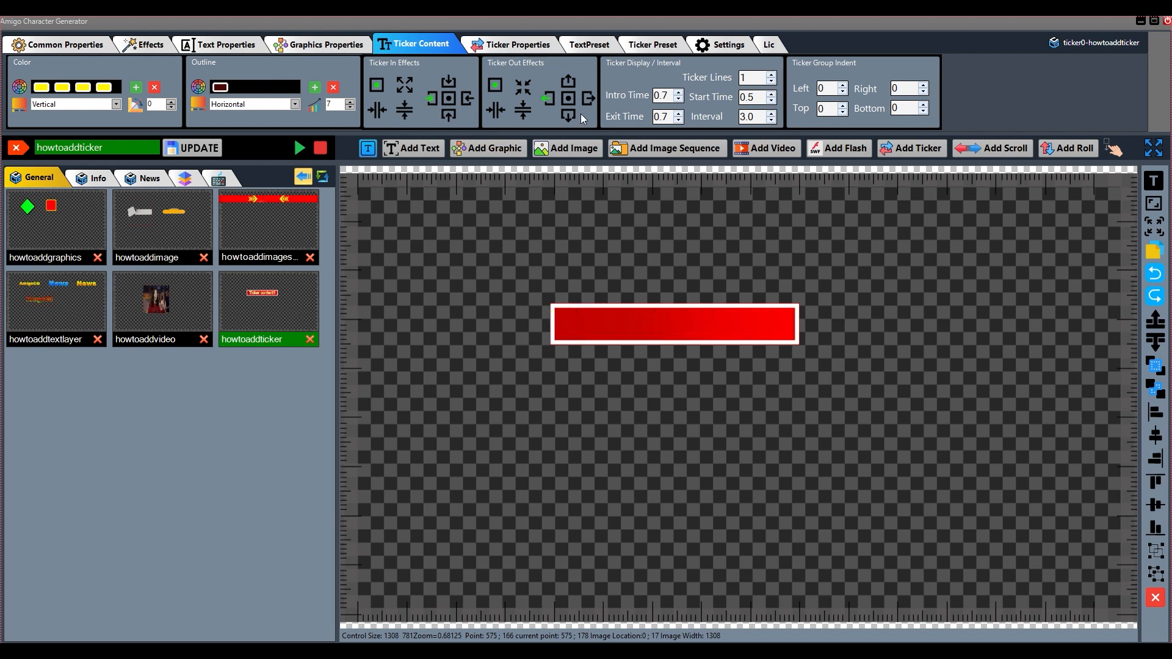
click(588, 98)
click(192, 148)
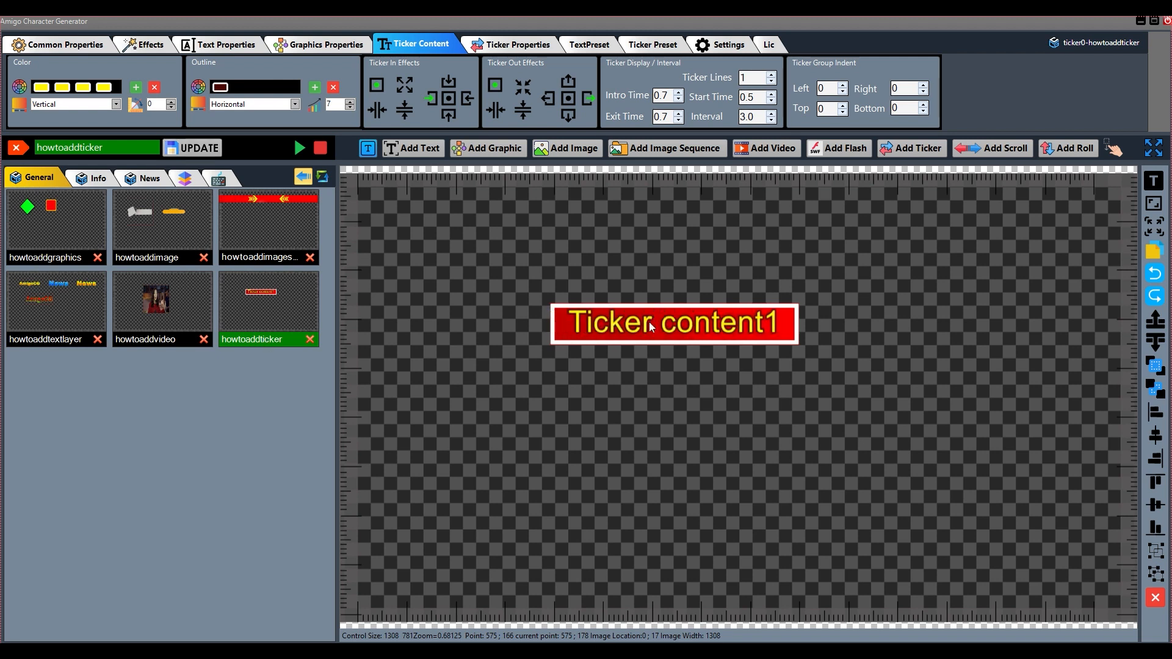
Apply the horizontal inward-arrows effect to the ticker content's entry and exit, and save and reload the howtoaddticker template
click(379, 109)
click(498, 113)
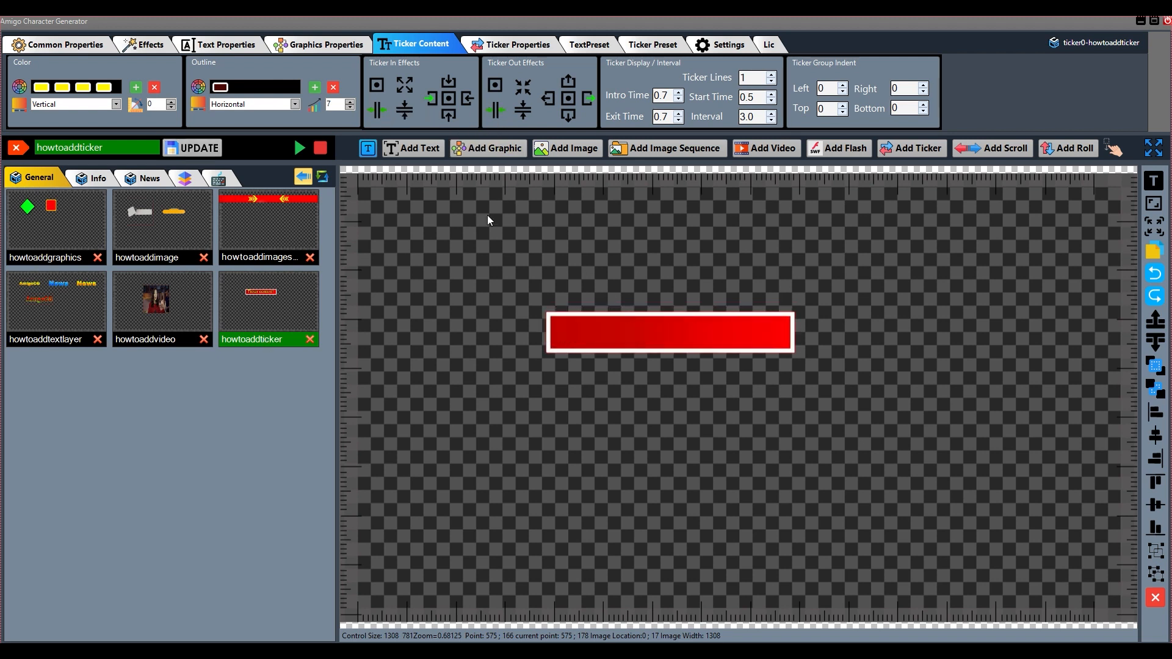
click(199, 148)
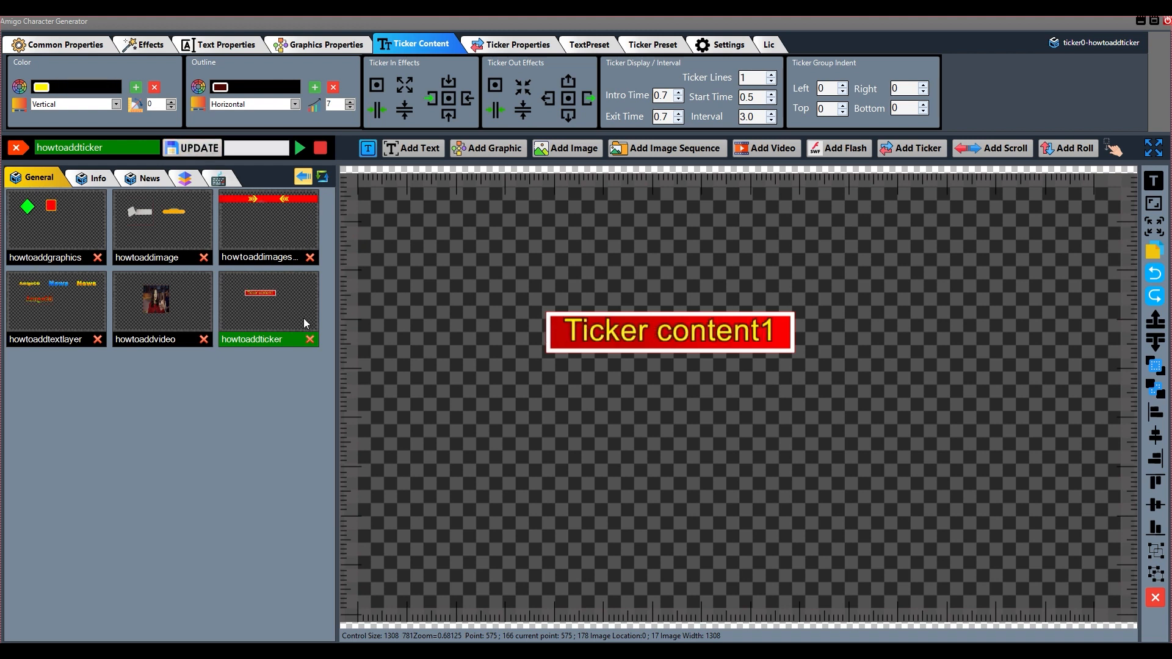
click(254, 339)
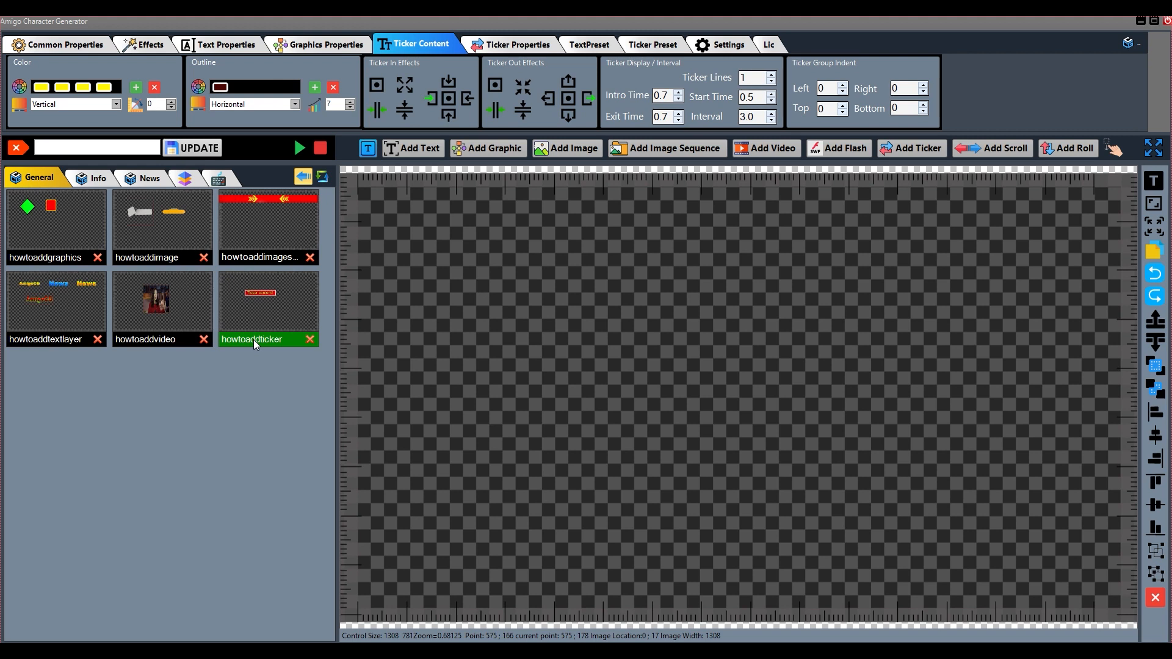
drag(675, 343, 671, 351)
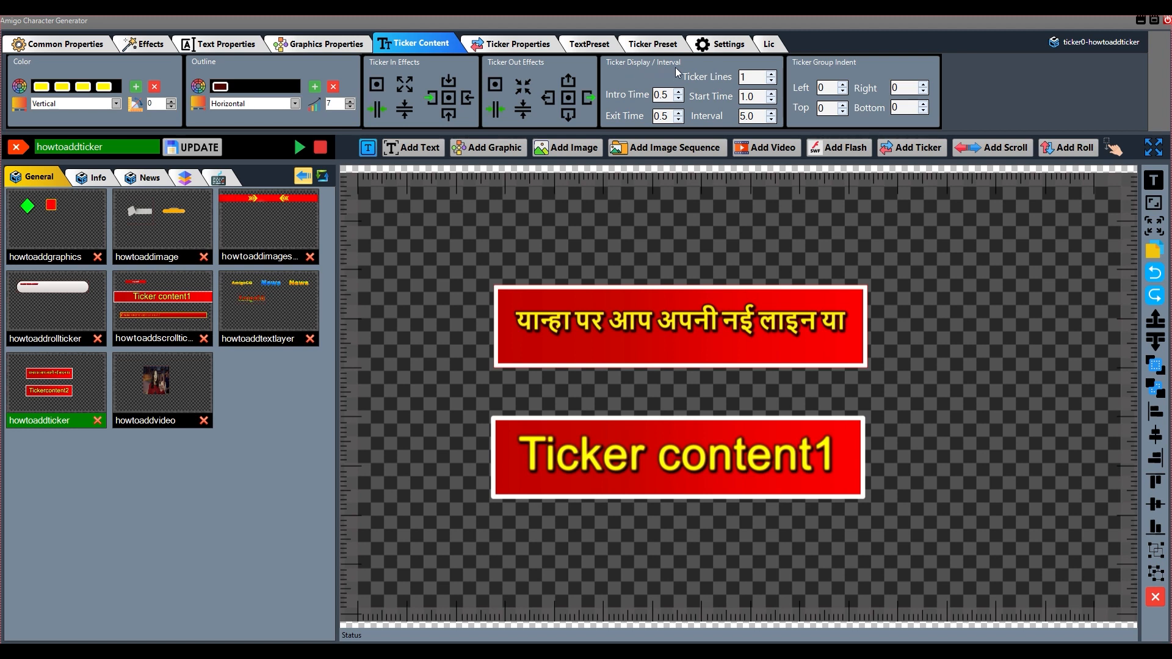
Try displaying 2 ticker lines, and restore the Ticker Lines value to 1
click(772, 74)
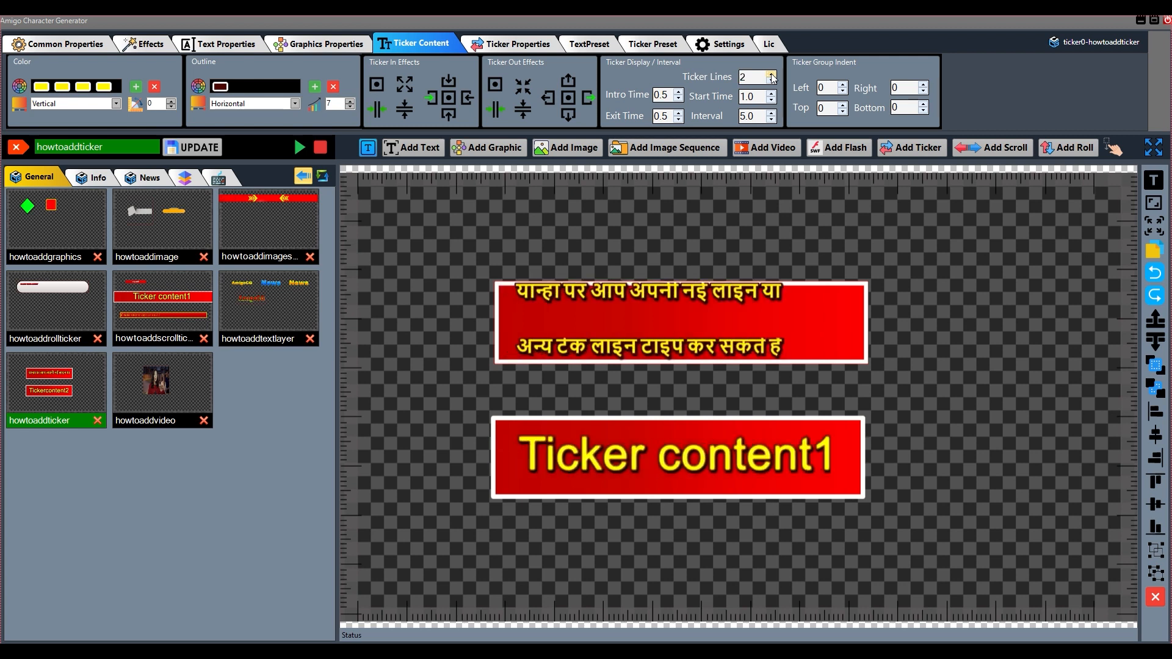
click(772, 82)
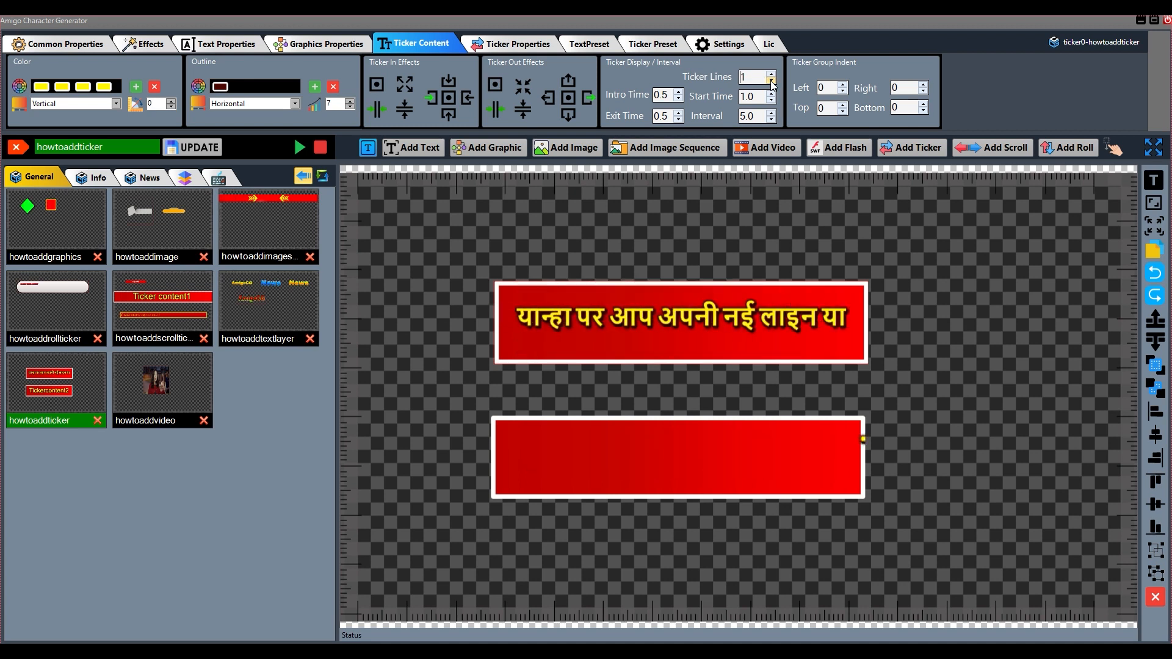
Try raising and lowering the ticker's Intro Time, and restore it to 0.5
double_click(654, 96)
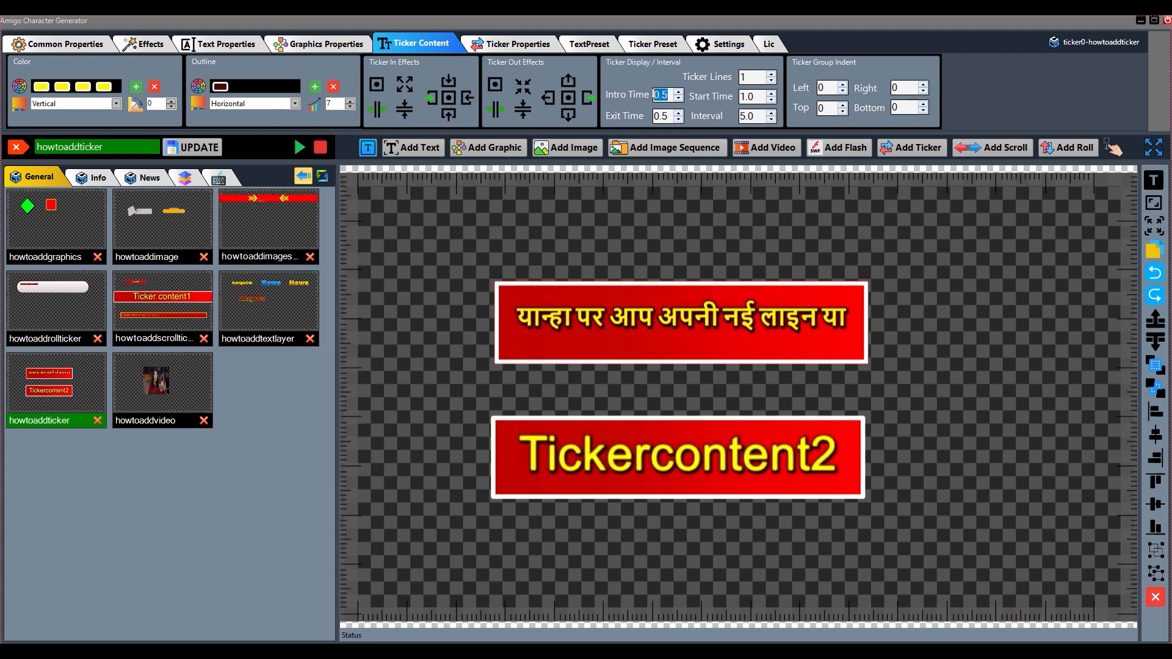
click(678, 92)
click(679, 99)
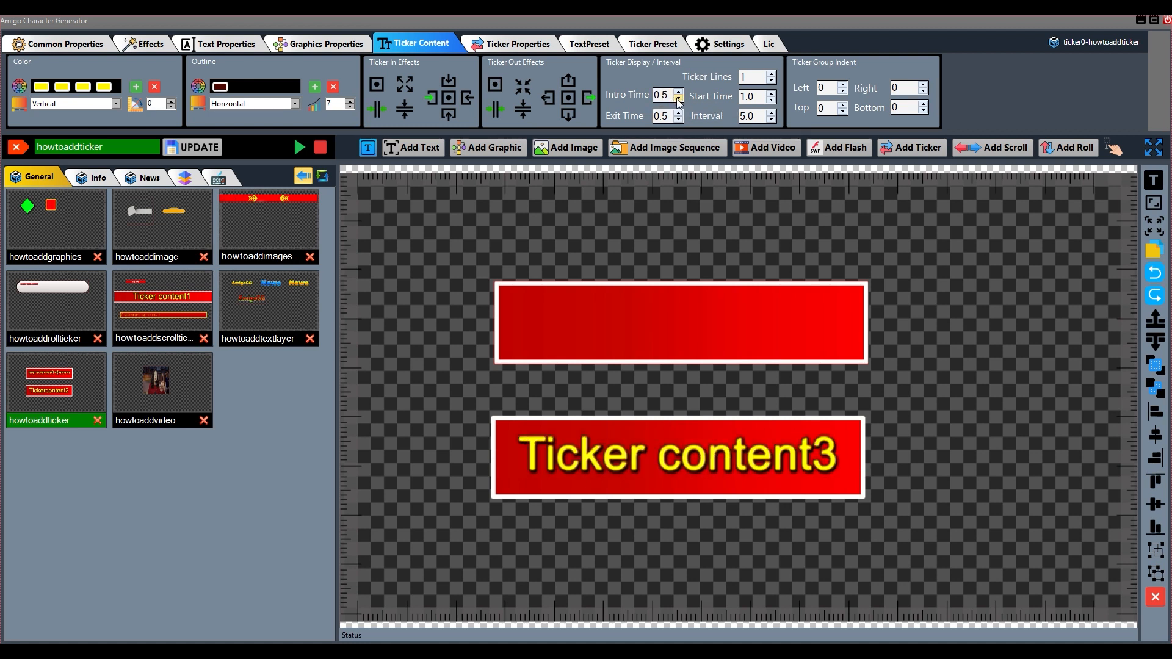
click(678, 92)
click(678, 98)
click(678, 99)
click(678, 99)
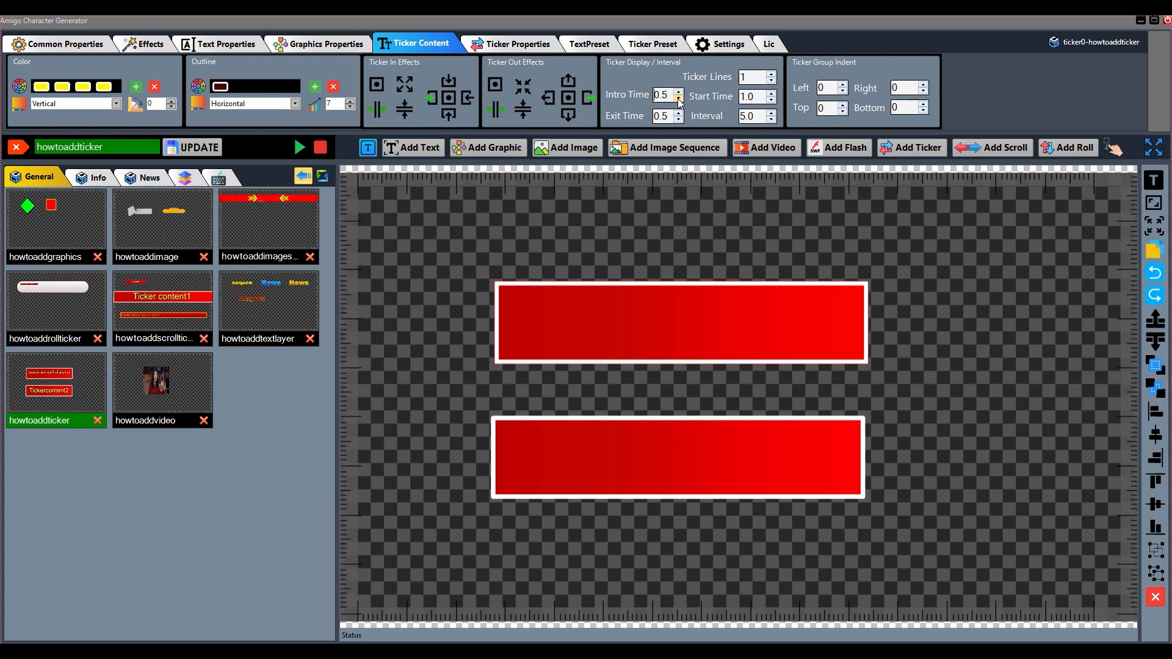
Try an Exit Time of 0.6 for the ticker, and restore it to 0.5
drag(670, 116, 655, 117)
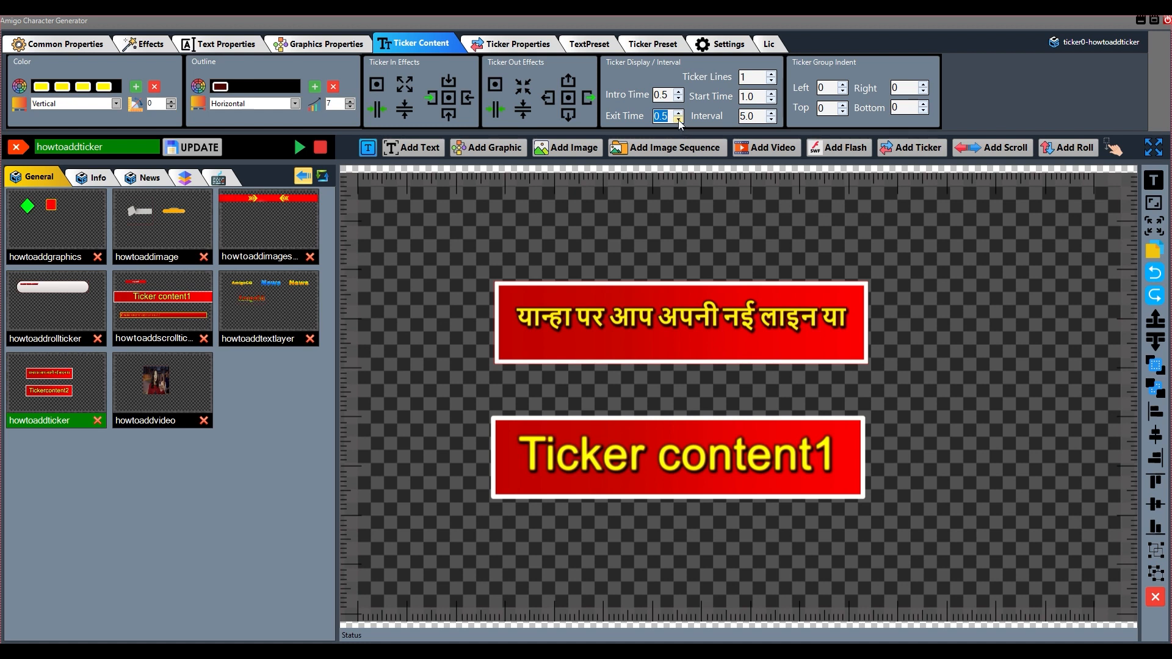
click(679, 113)
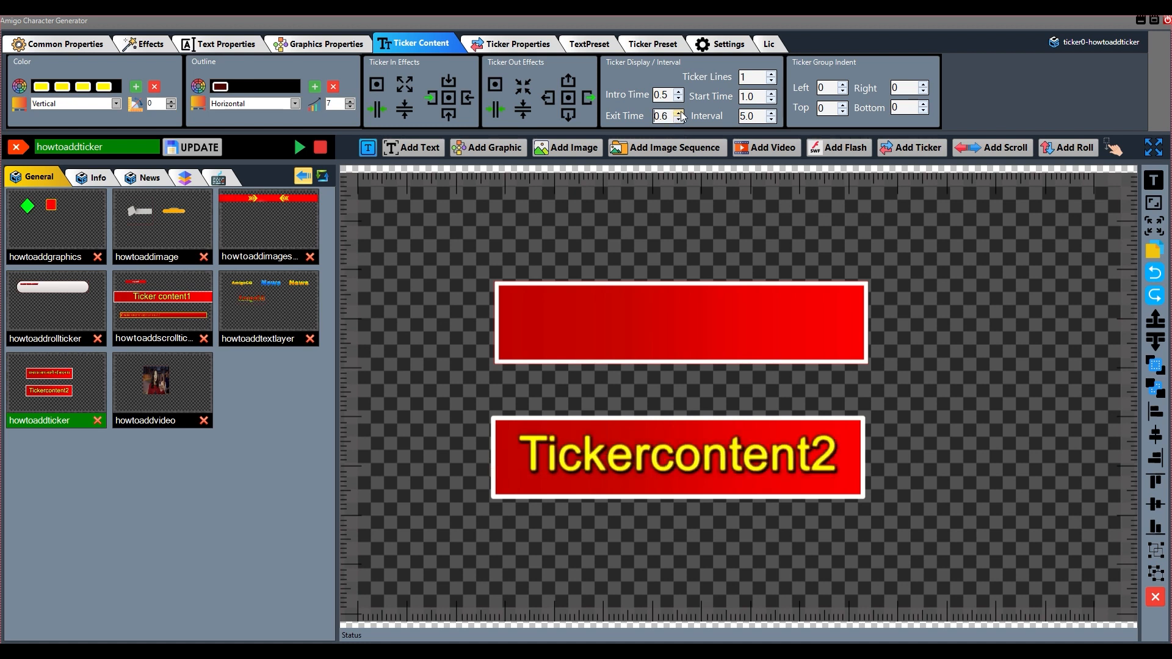
click(679, 113)
Try a Start Time of 0.9 for the ticker, and restore it to 1.0
double_click(746, 96)
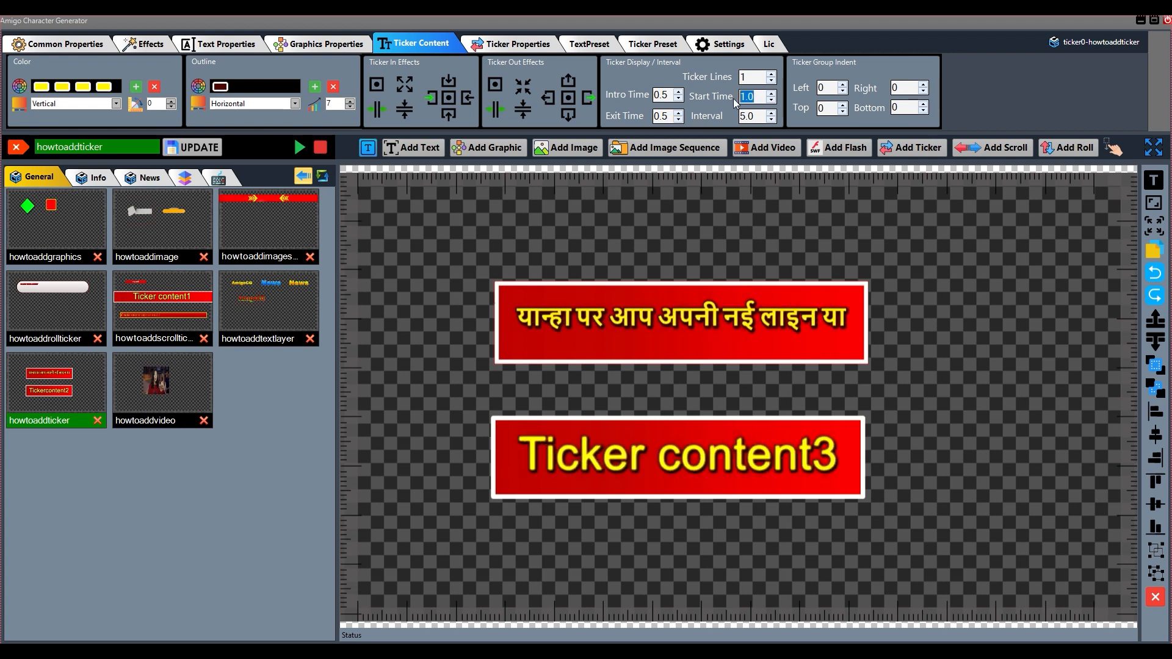
click(771, 97)
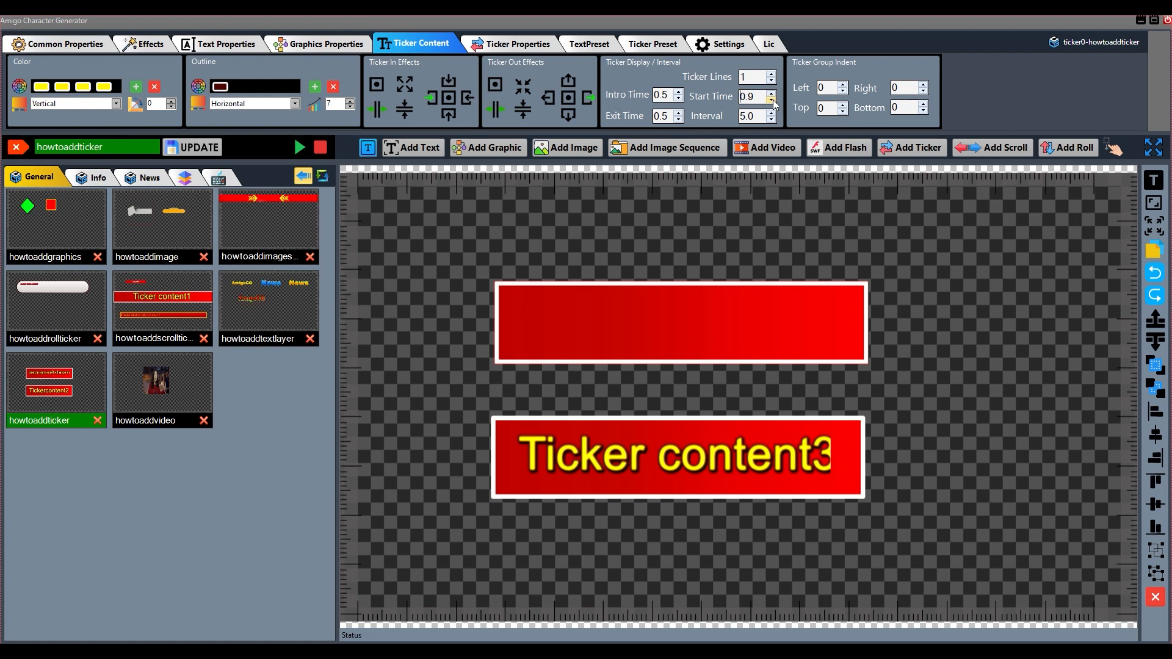
click(772, 102)
click(771, 101)
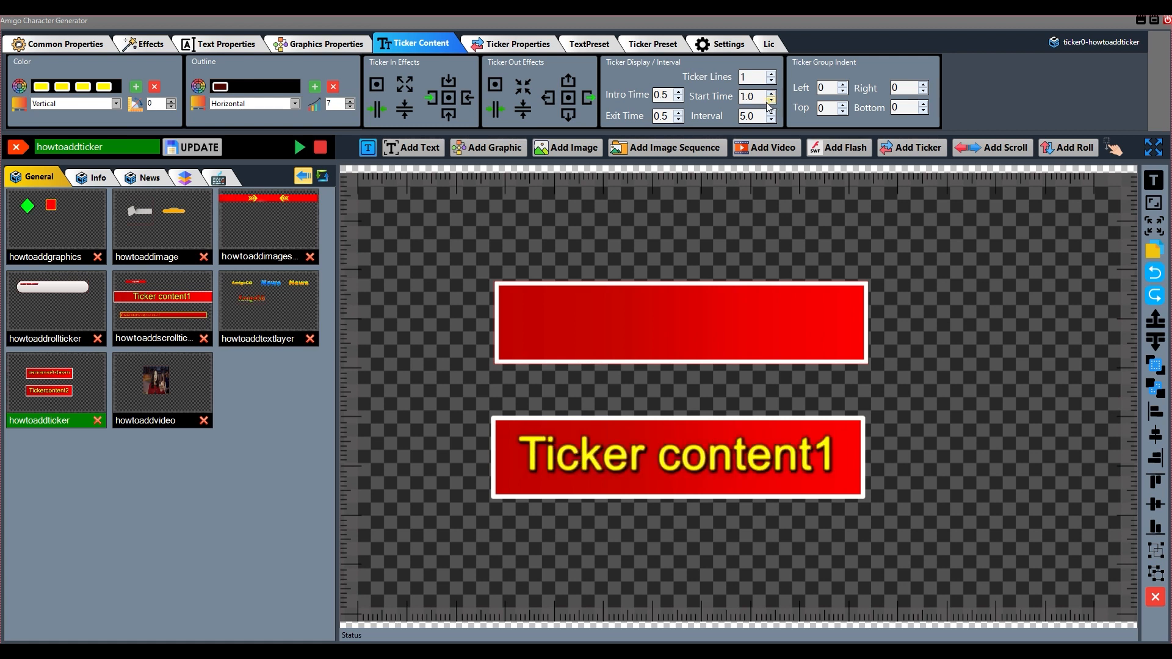
Try a different ticker Interval, restore it to 5.0, and save the update to the howtoaddticker template
double_click(750, 115)
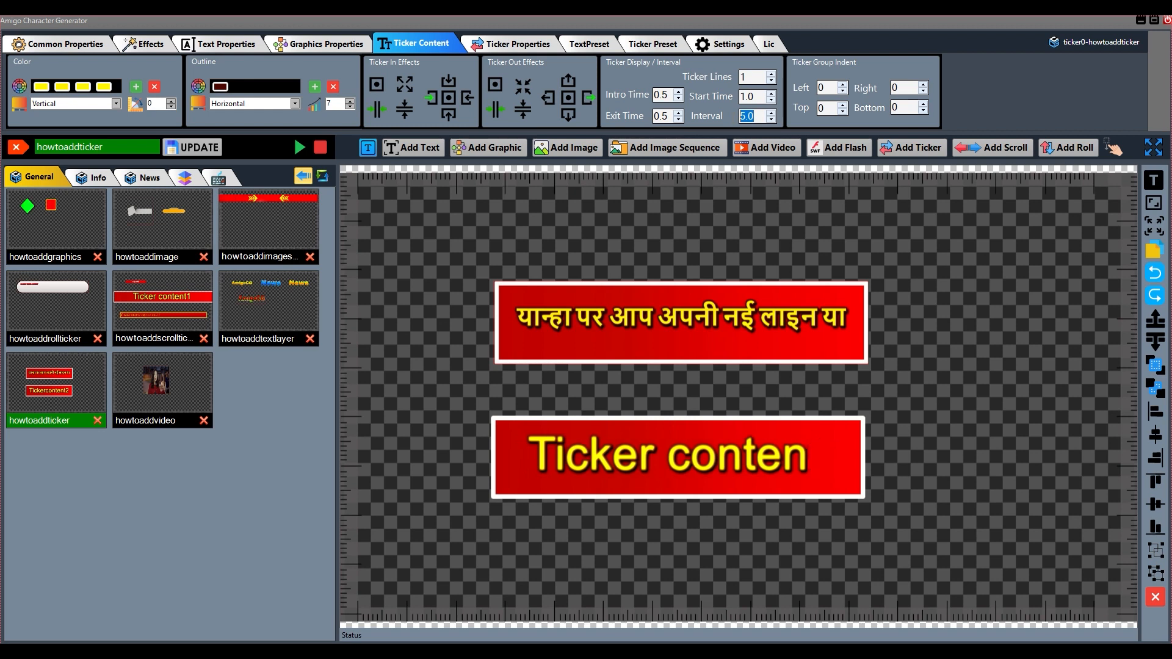
click(775, 121)
click(771, 114)
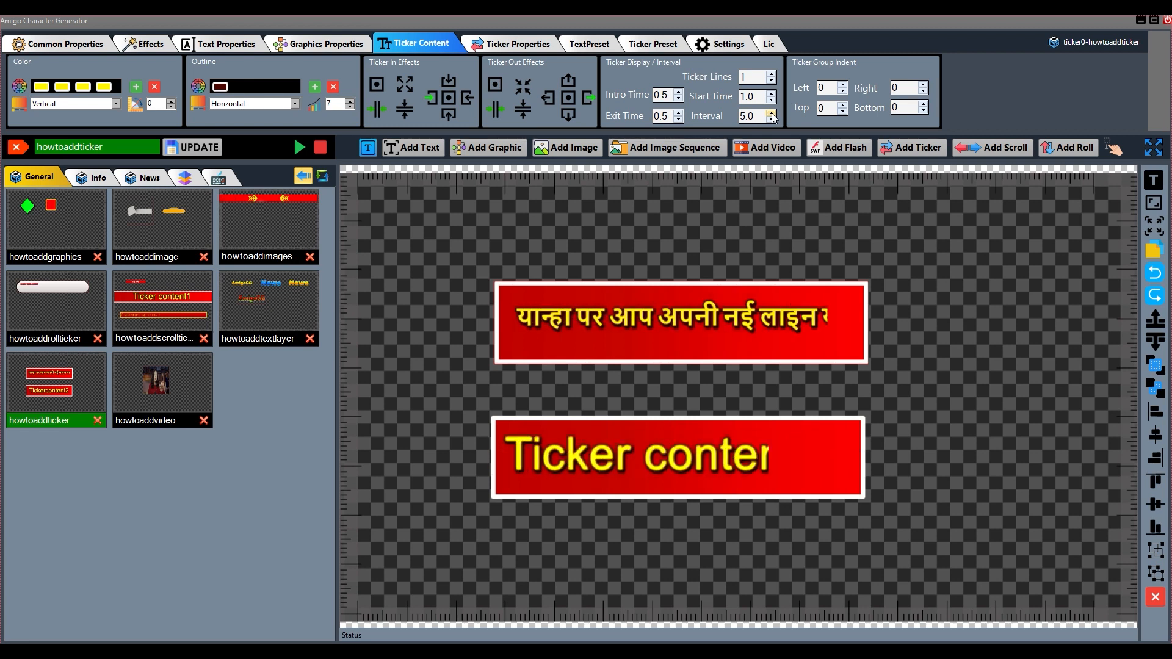
click(192, 147)
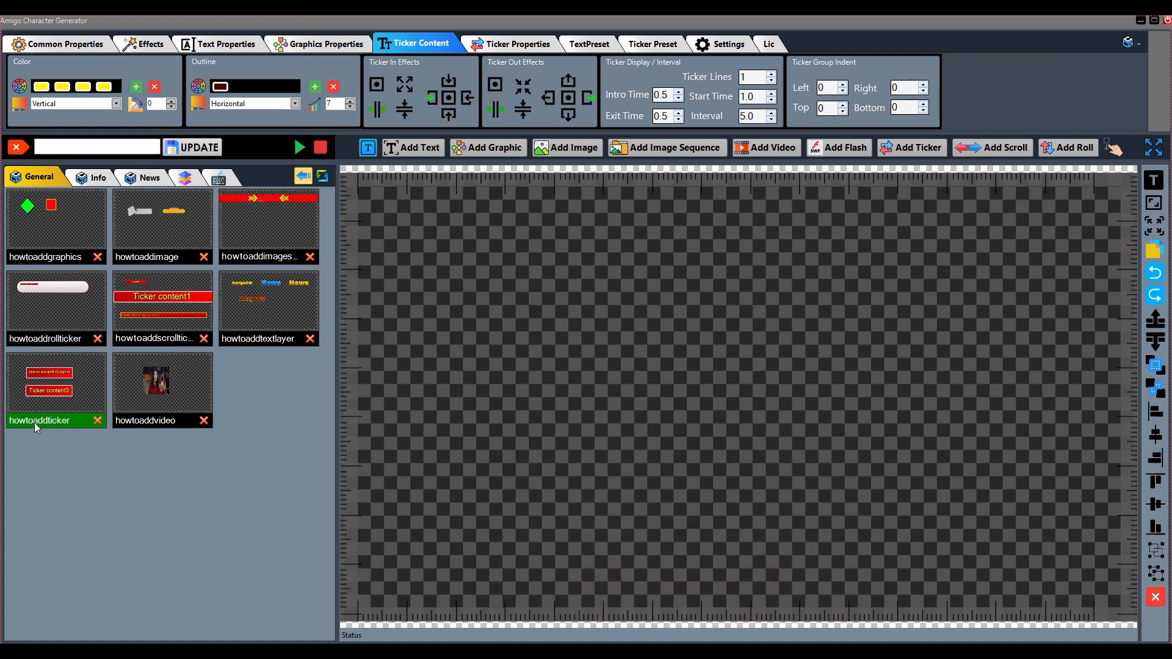
Load the howtoaddticker template, try a left ticker group indent of 50, and restore it to 0
click(35, 423)
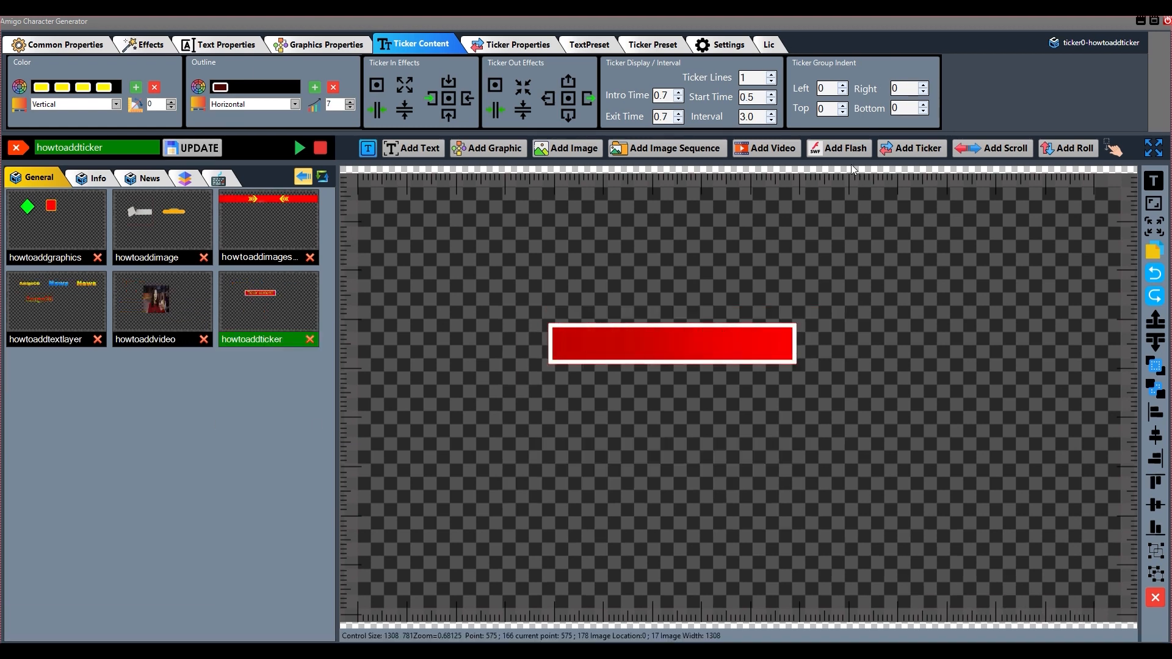
double_click(832, 91)
text(50)
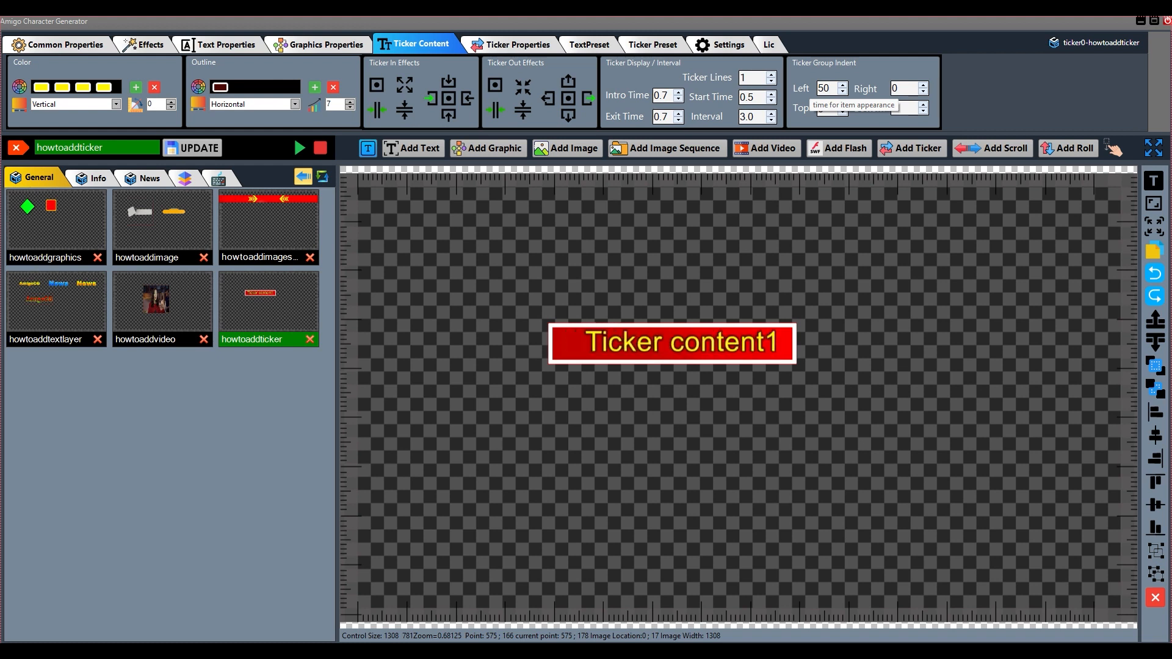
double_click(832, 90)
text(0)
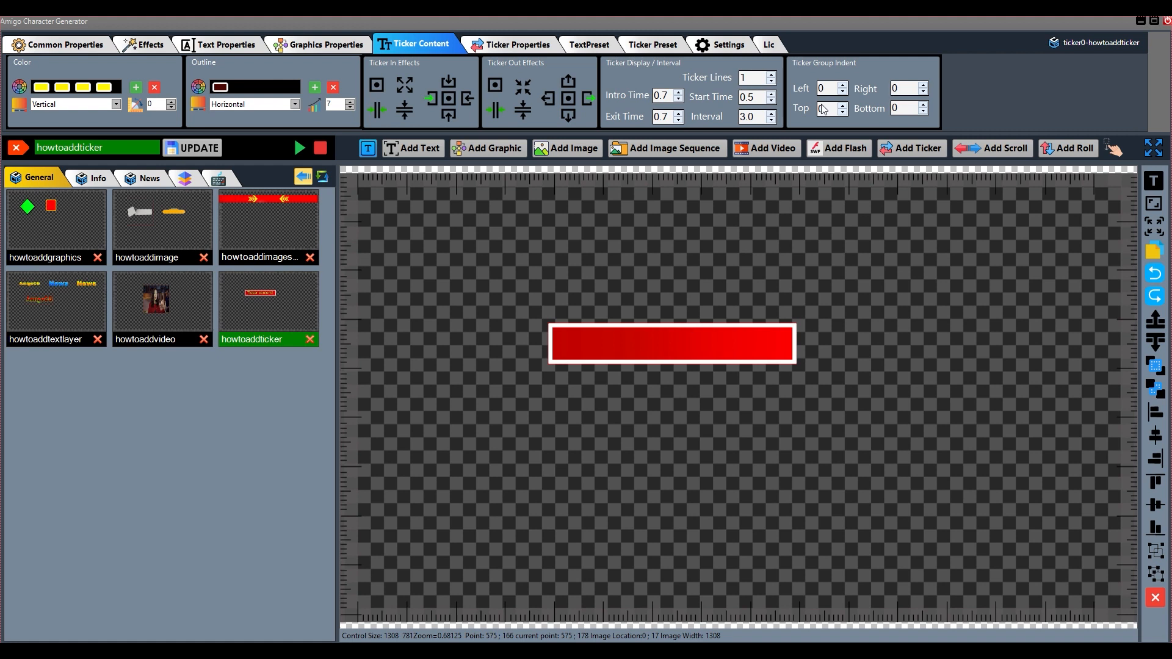
text(5)
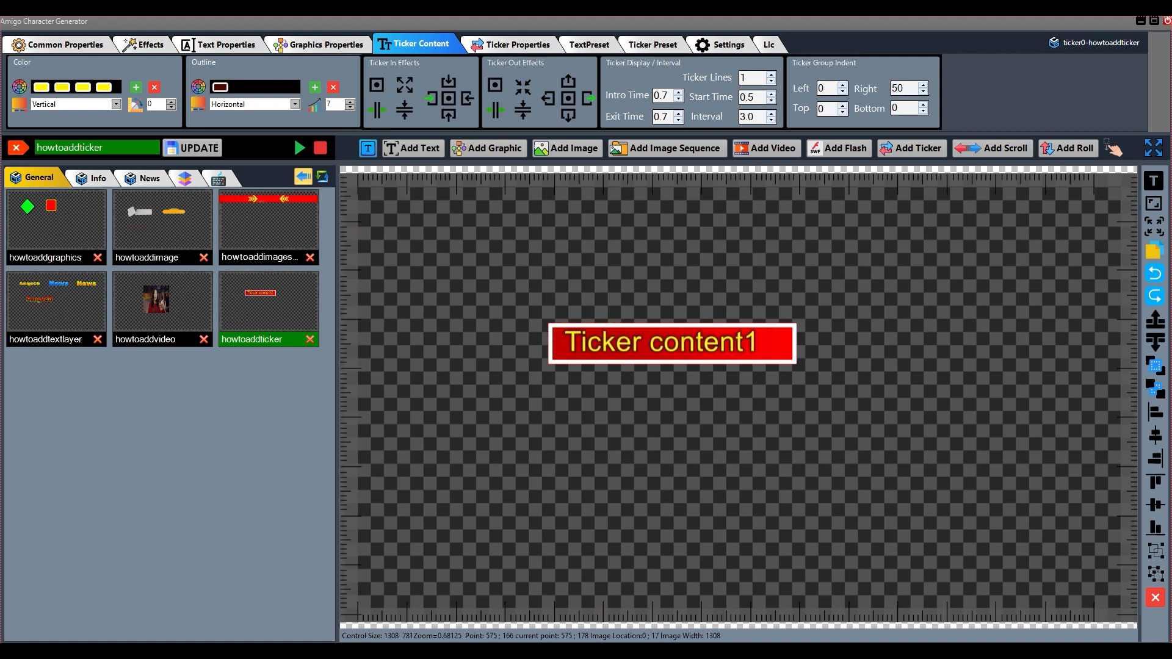
Try a right ticker group indent of 50 and a top indent of 50, restoring each to 0
double_click(902, 90)
text(0)
double_click(821, 108)
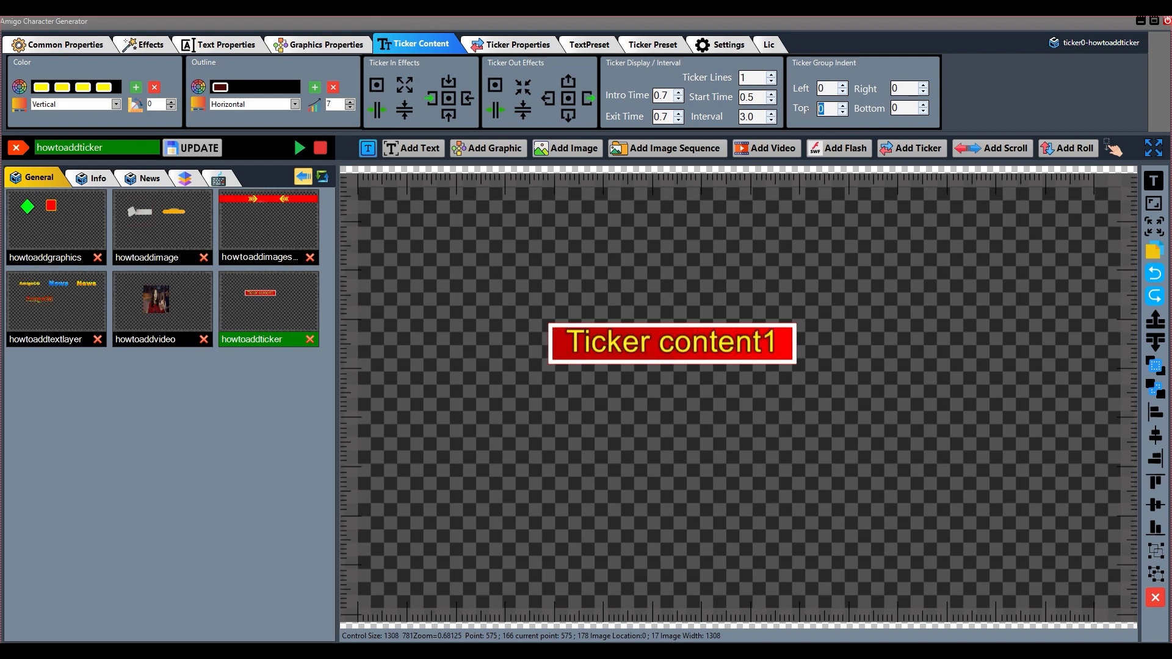
text(50)
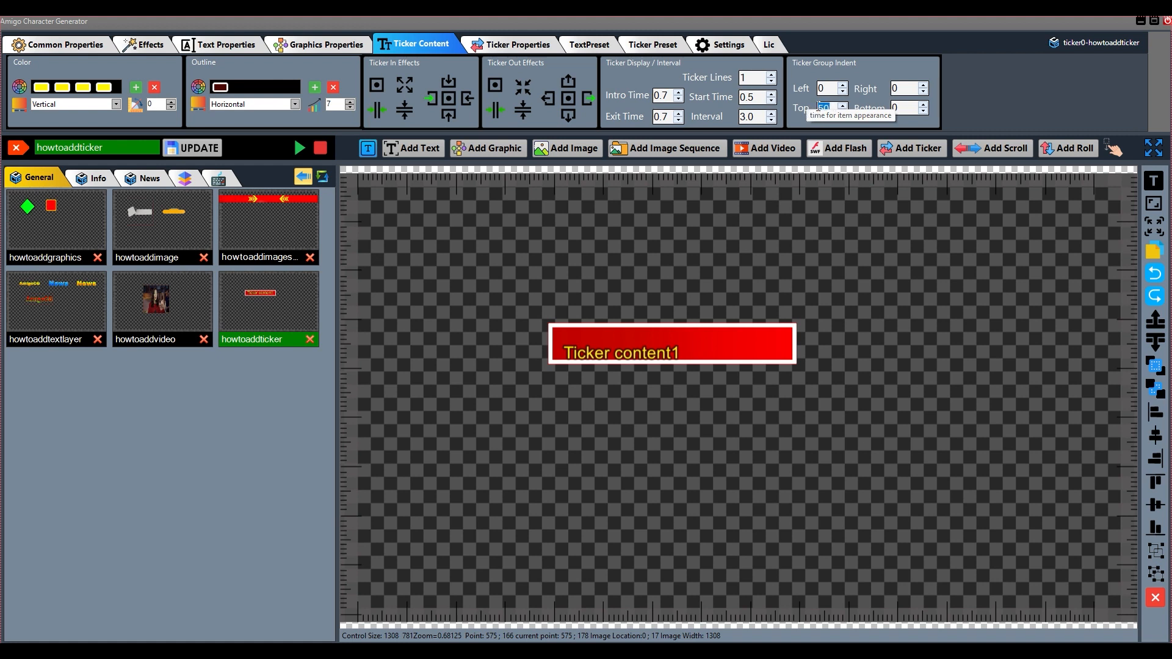
text(0)
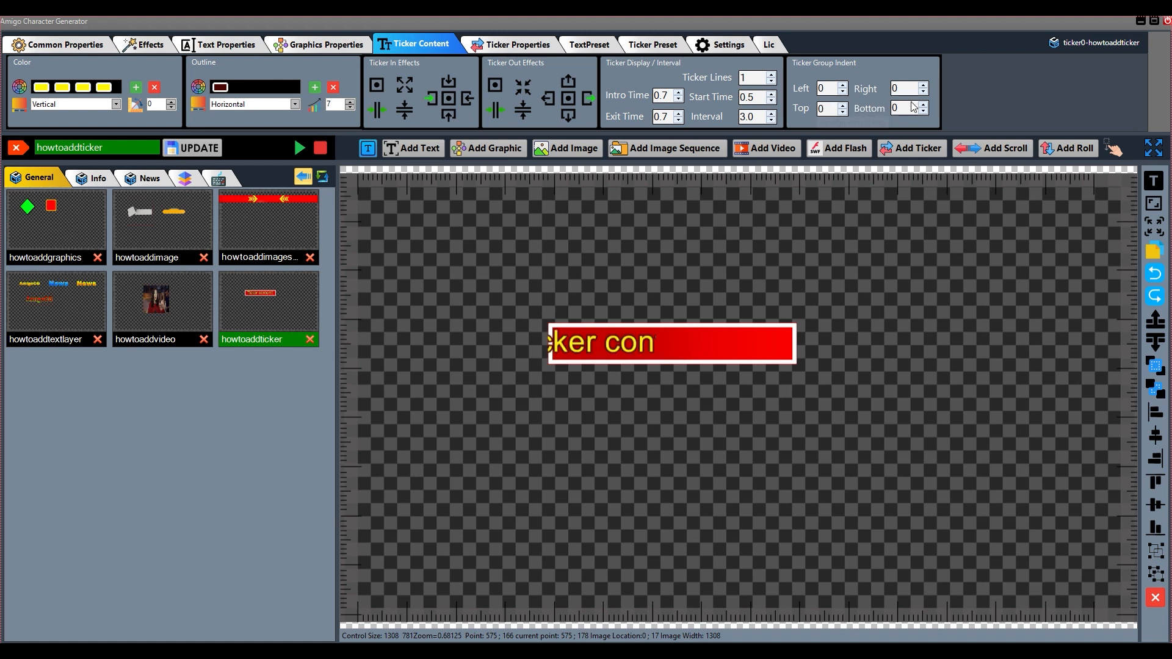
Try a bottom ticker group indent of 50, and restore it to 0
key(Tab)
text(50)
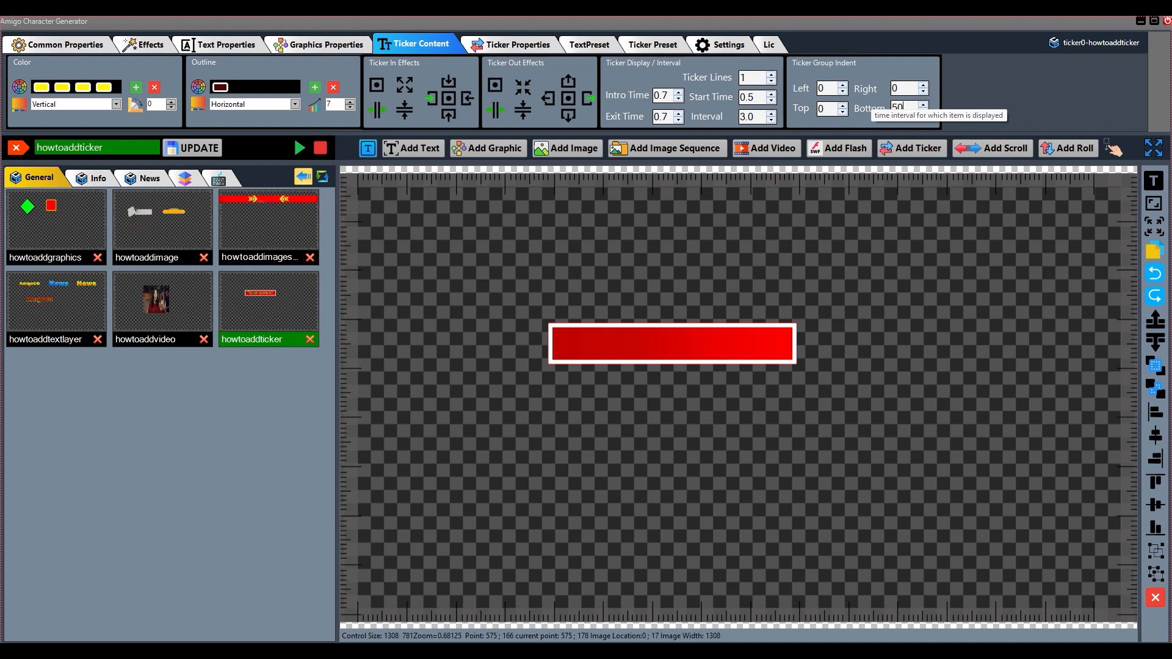
drag(906, 107, 884, 111)
text(0)
Display the ticker's common properties and reposition the ticker on the canvas to about X 492, Y 291
drag(639, 350, 614, 339)
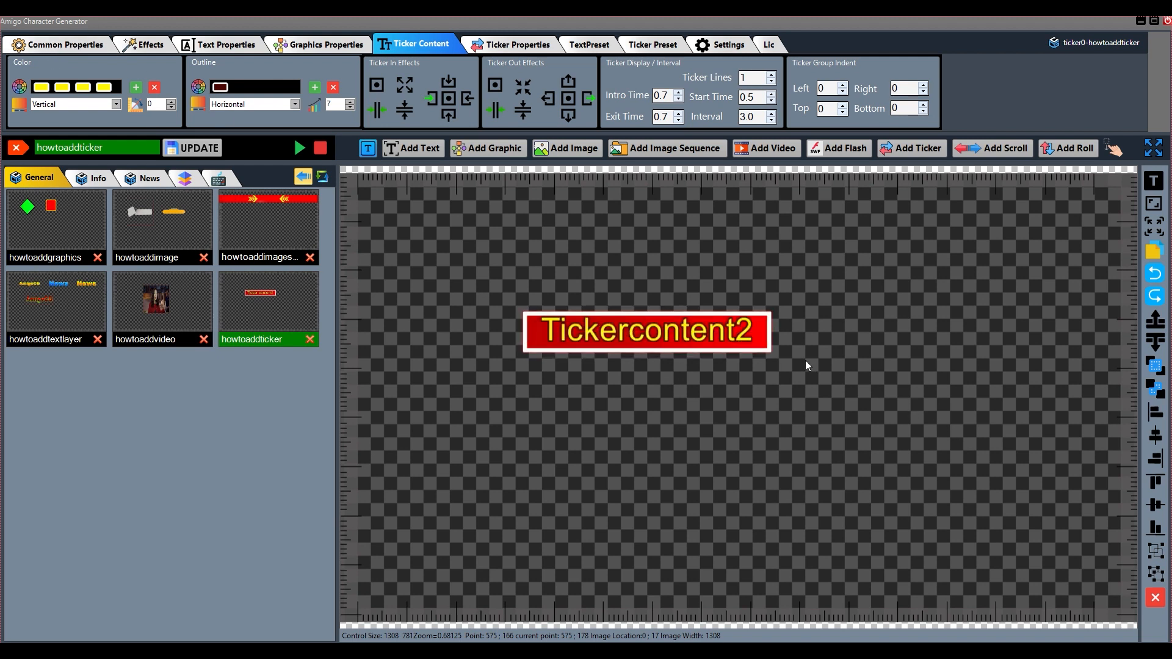
click(66, 45)
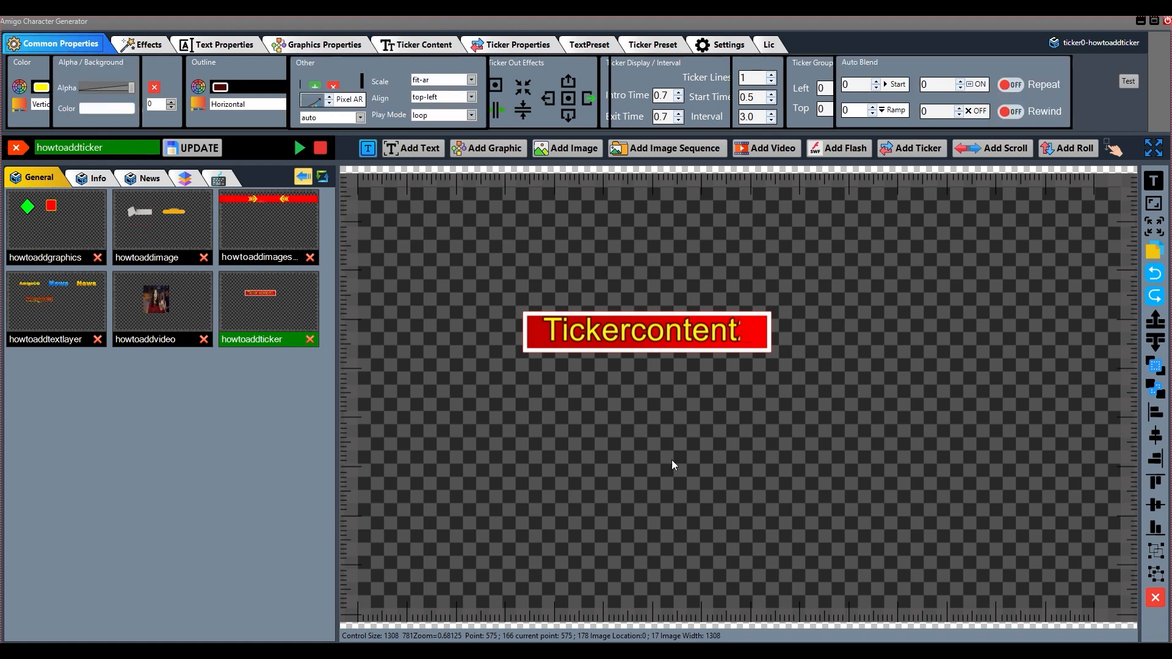
drag(633, 334, 652, 315)
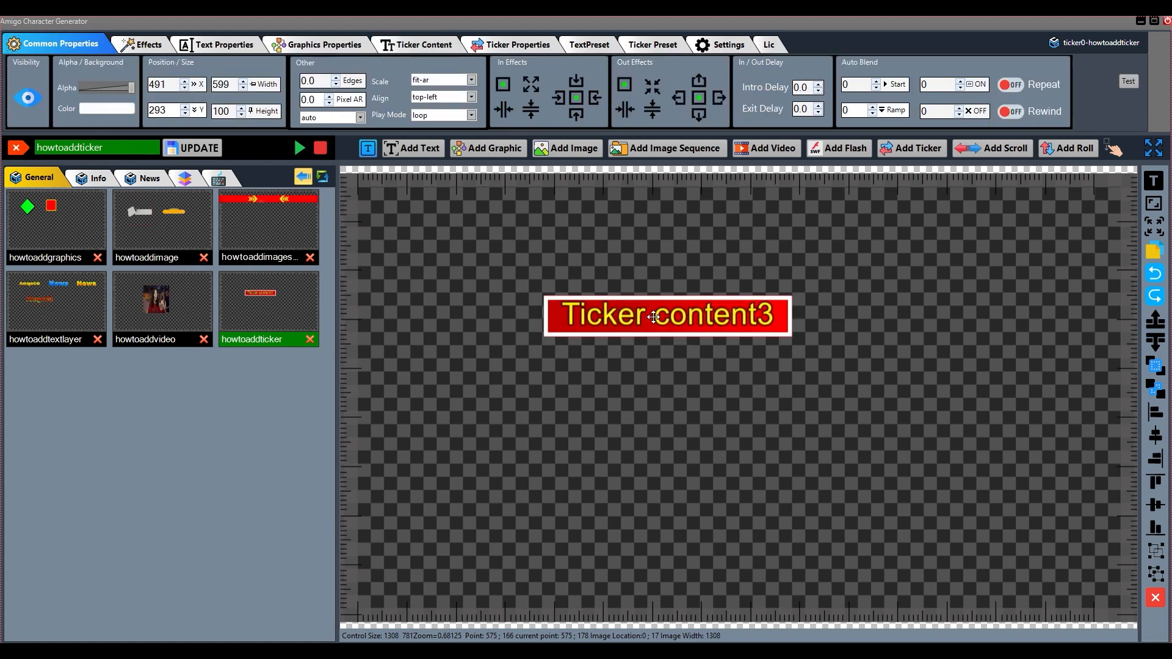
Hide the ticker, make it visible again, and move it to about X 553, Y 272
click(28, 98)
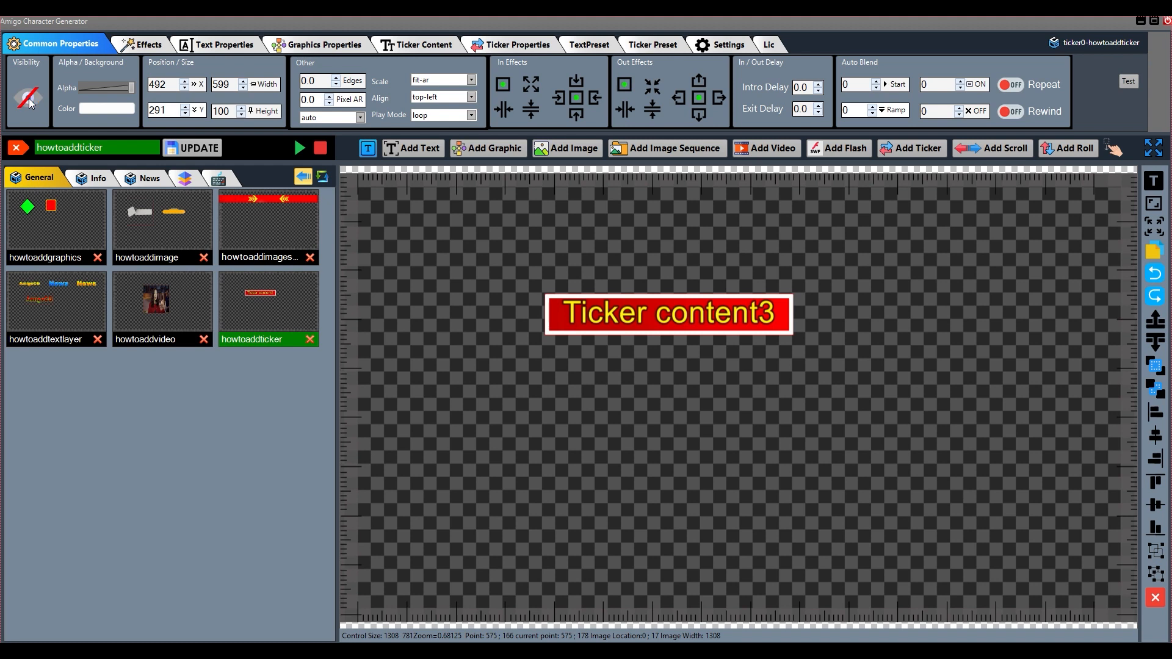
click(28, 98)
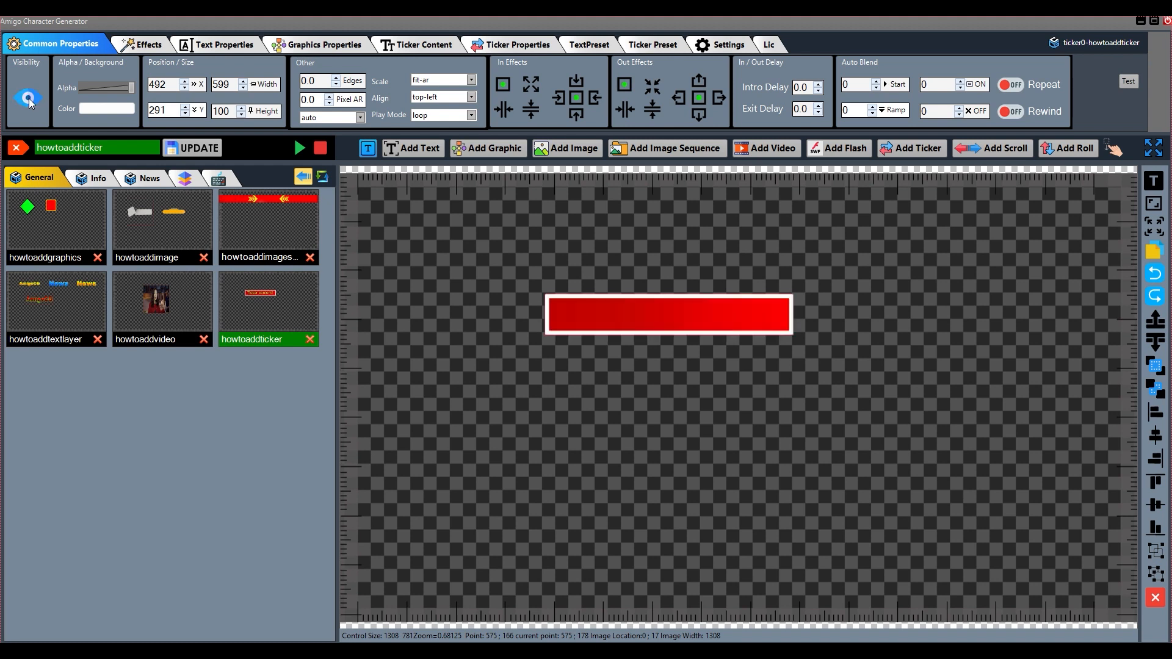
drag(667, 331, 683, 318)
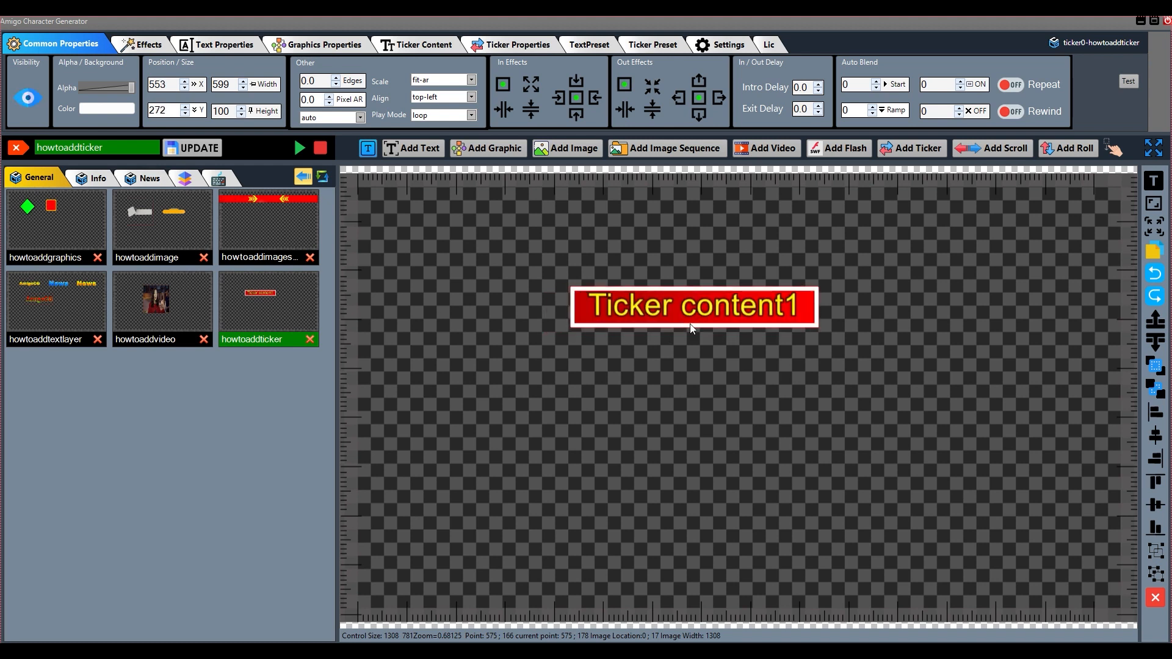
Set the ticker's background color to the nearly opaque red F7FF0600
mouse_move(131, 88)
mouse_down()
mouse_move(74, 90)
mouse_move(131, 91)
mouse_up()
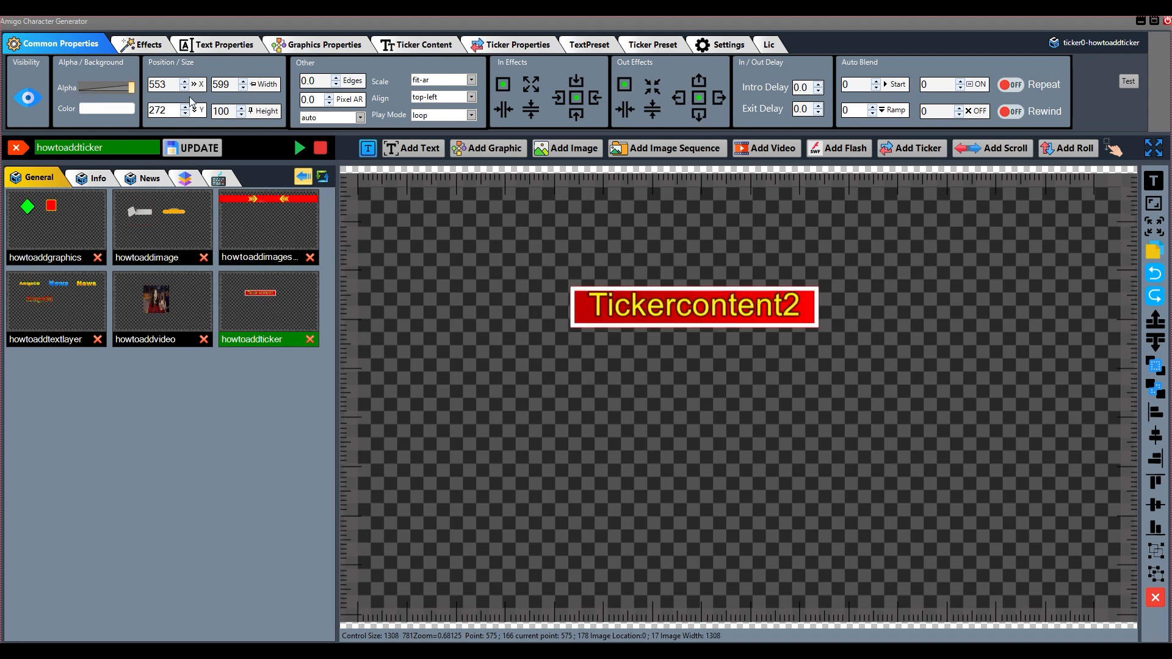
click(117, 110)
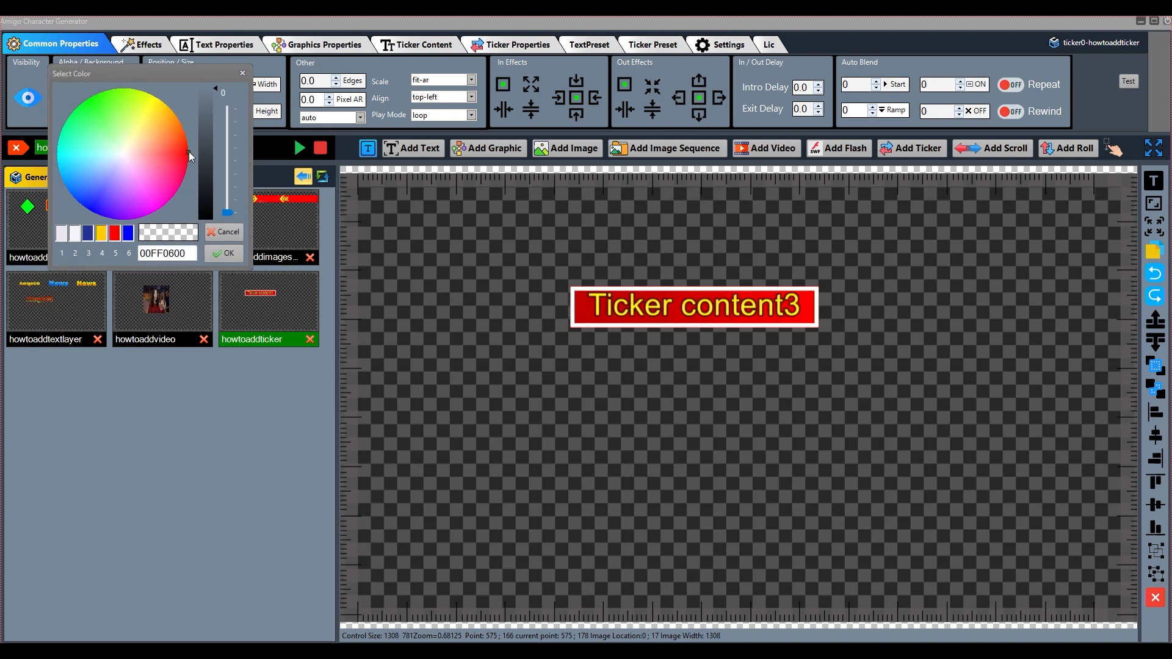
drag(227, 213, 228, 111)
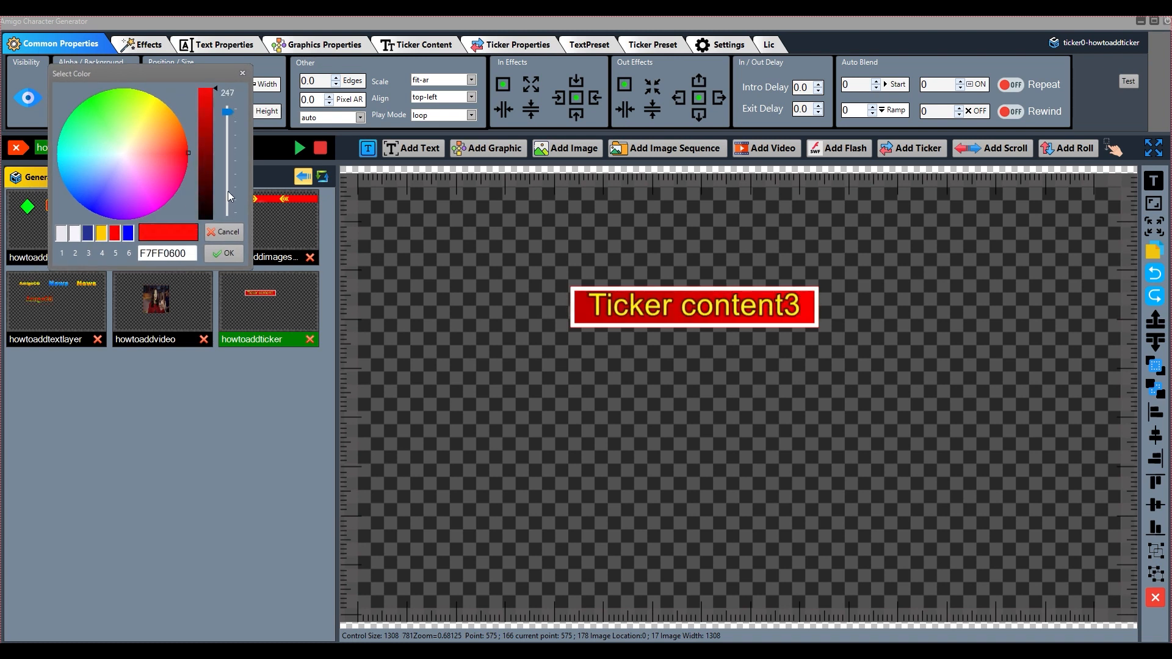
click(224, 253)
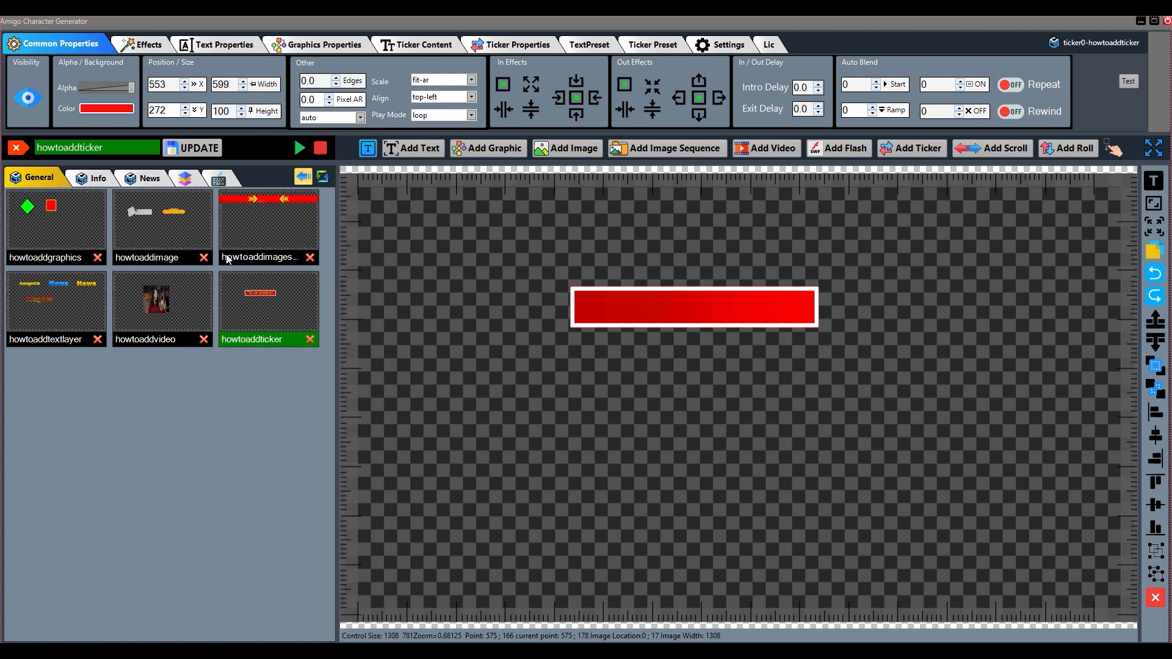
Make the ticker's background color fully transparent (00FF0600) and move the ticker to about X 532, Y 276
click(124, 110)
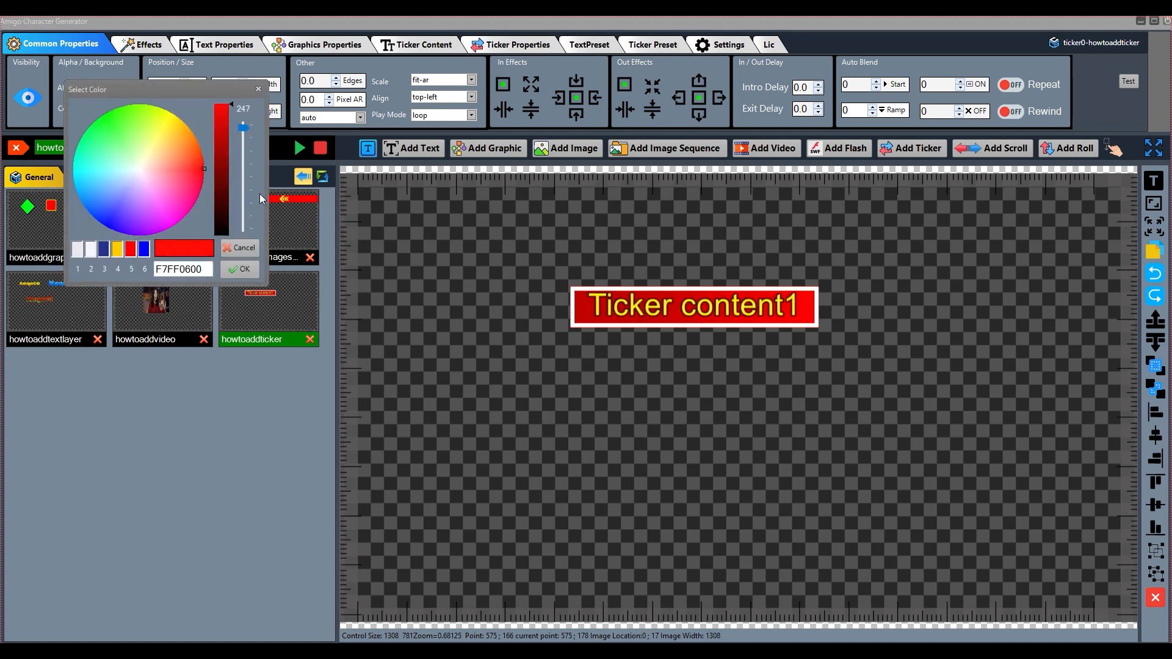
drag(244, 127, 234, 234)
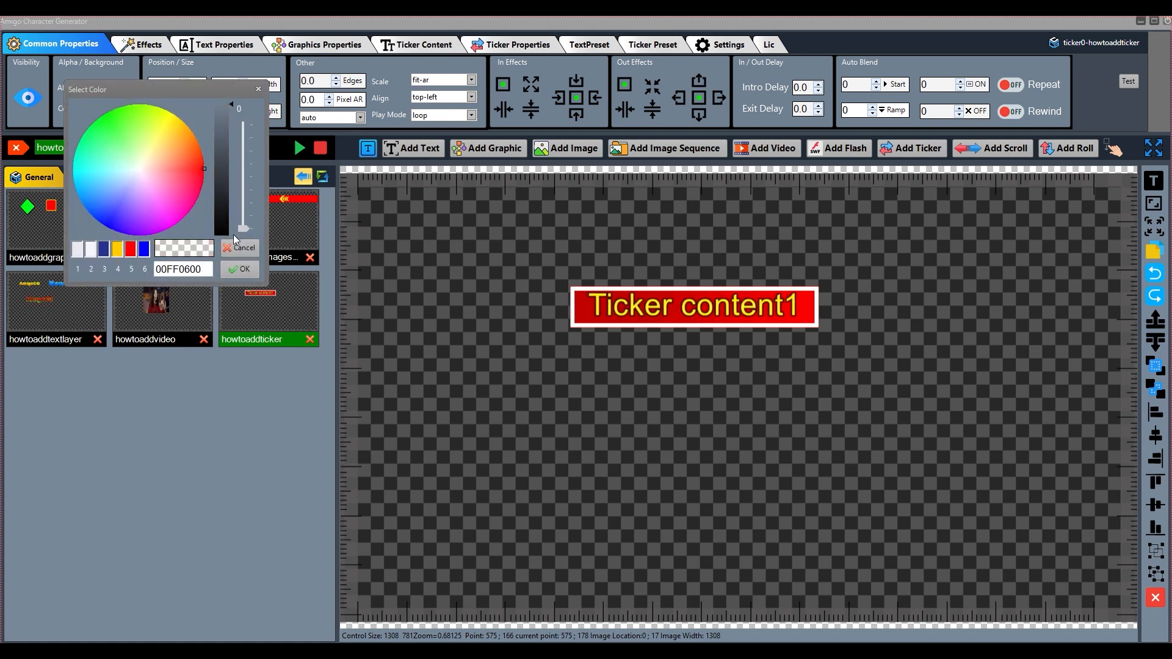
click(239, 269)
drag(697, 312, 688, 315)
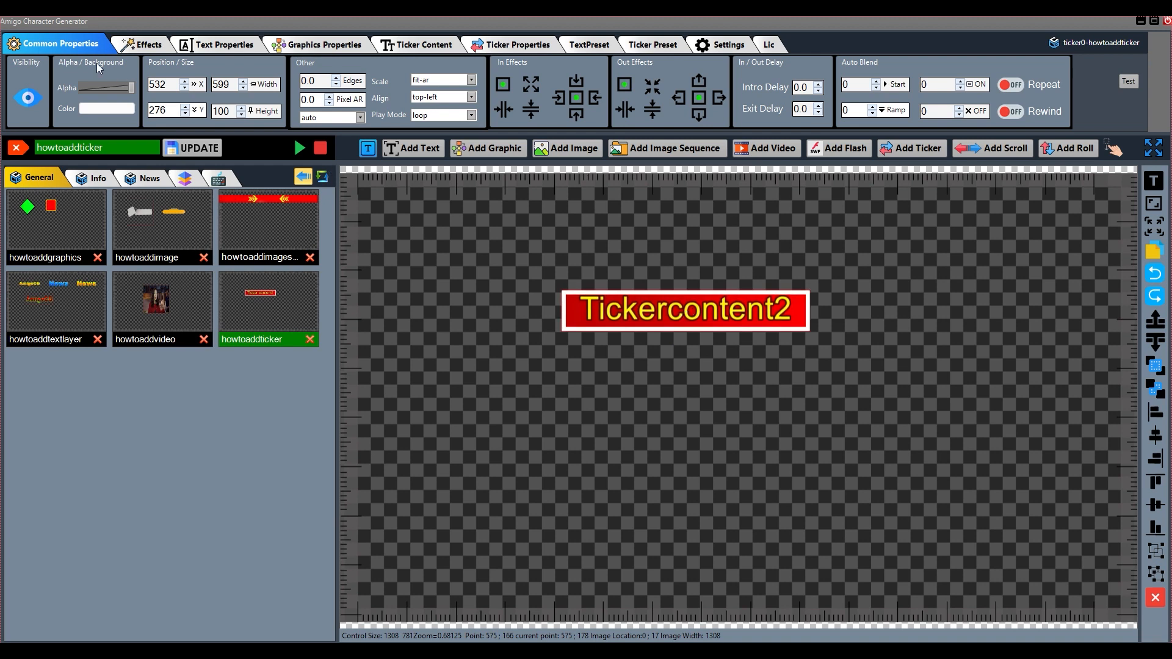
Set the ticker's position to X 200 and Y 100
double_click(175, 87)
text(200)
key(Return)
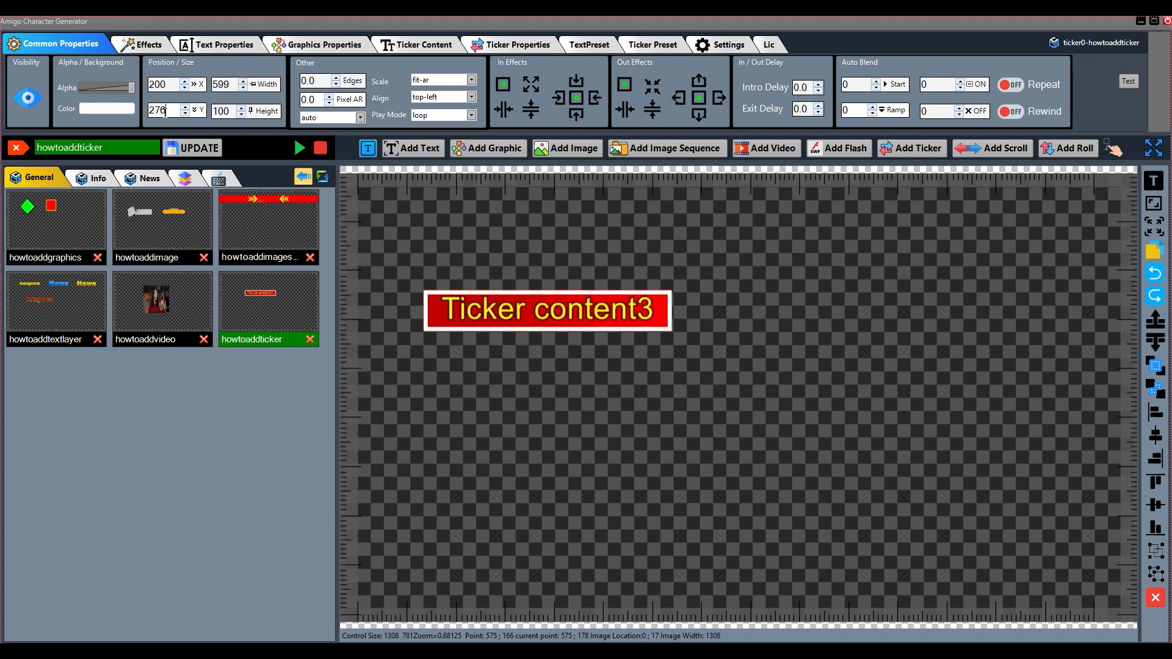
text(100)
key(Return)
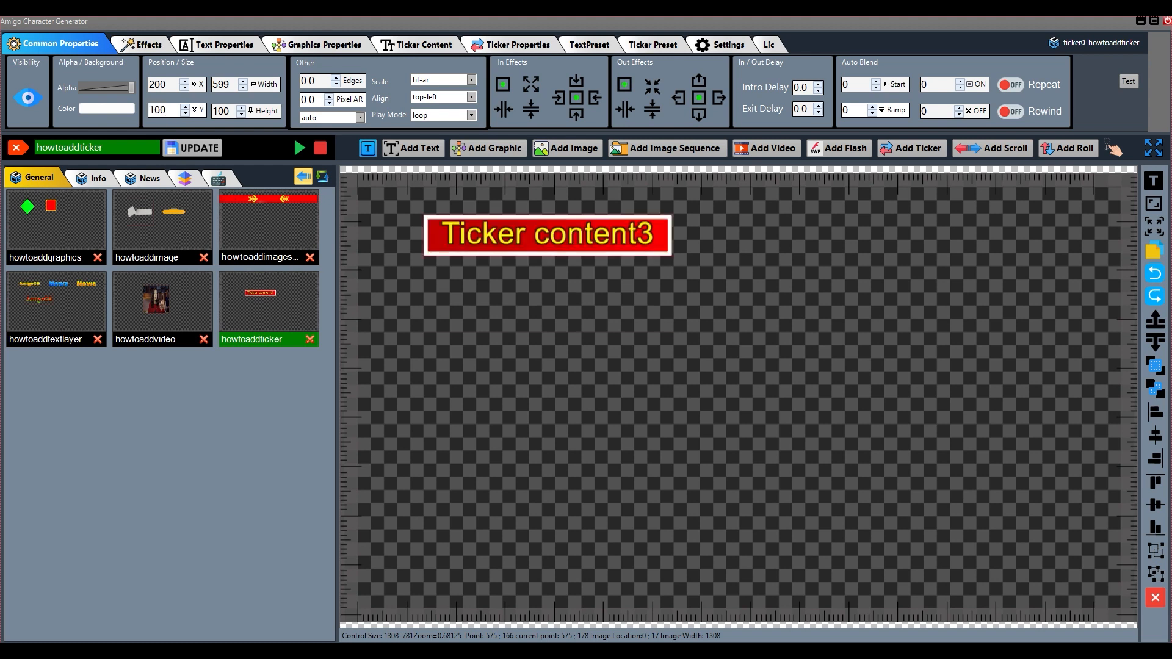
Resize the ticker to a width of 900 and a height of 200, and place it at about X 417, Y 268
drag(570, 232, 714, 373)
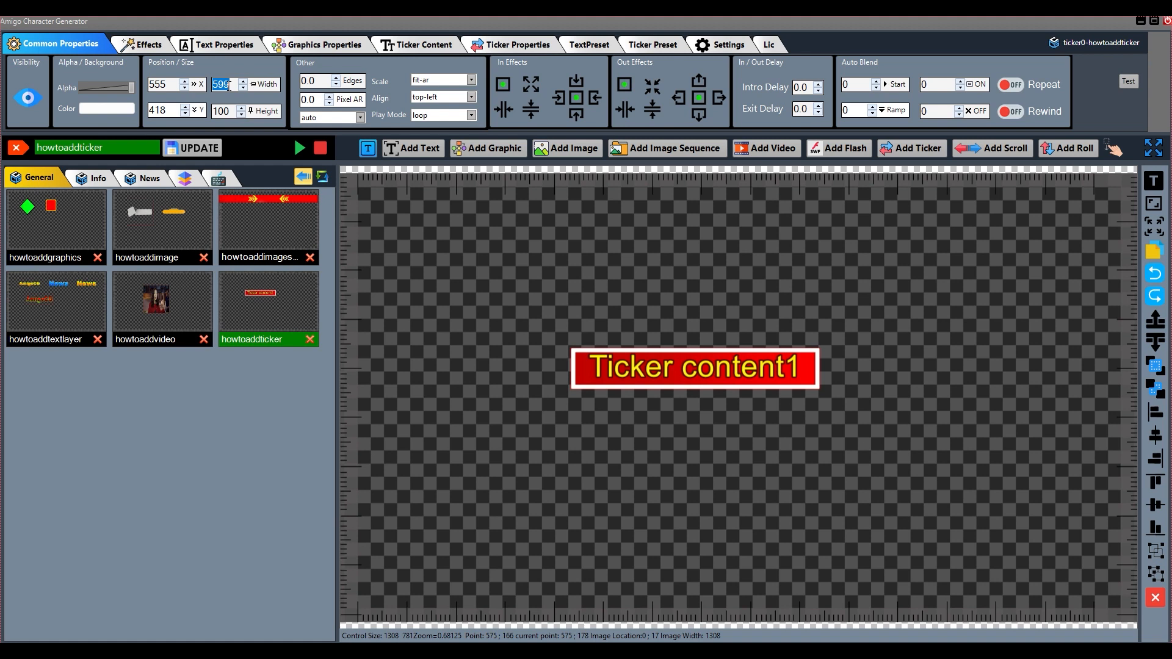
text(900)
key(Return)
double_click(228, 111)
key(Return)
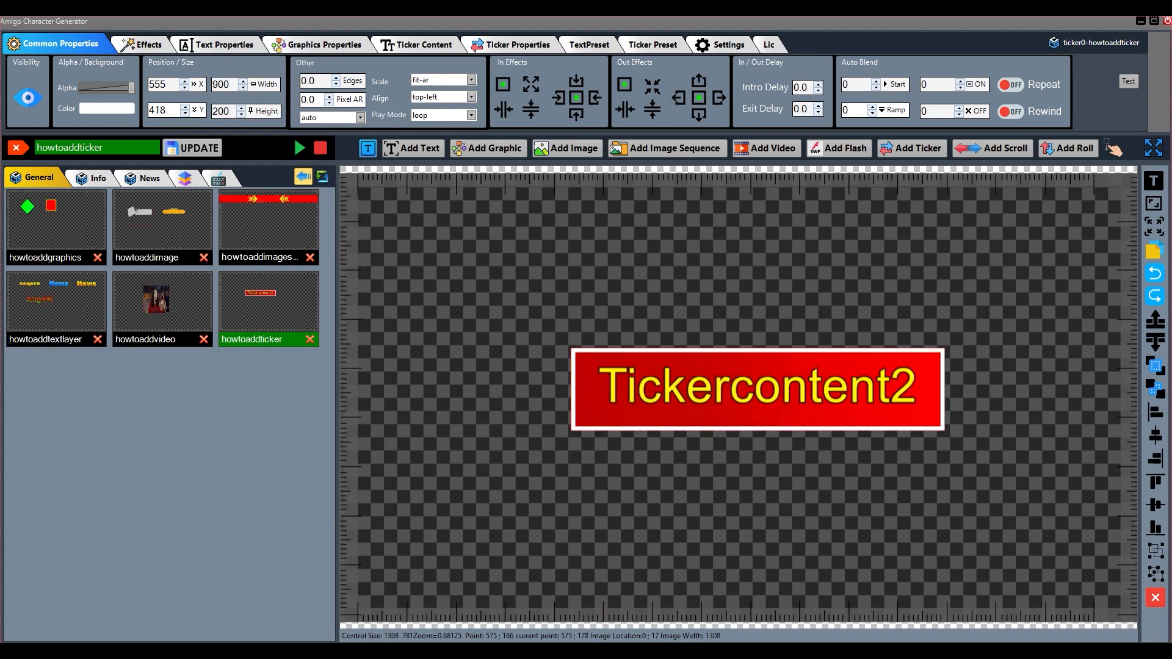
drag(776, 408, 719, 346)
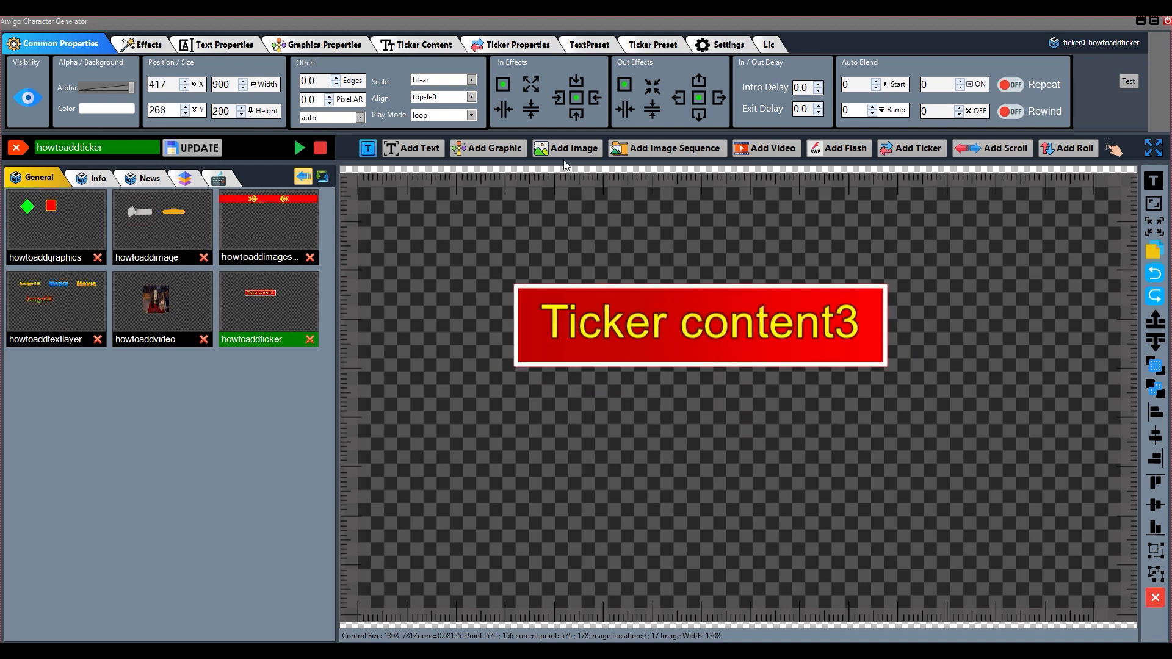
Try exact-fit, no-scale and shrink-to-fit scaling on the ticker, restore fit-ar, and shift the ticker to about X 425, Y 270
click(474, 83)
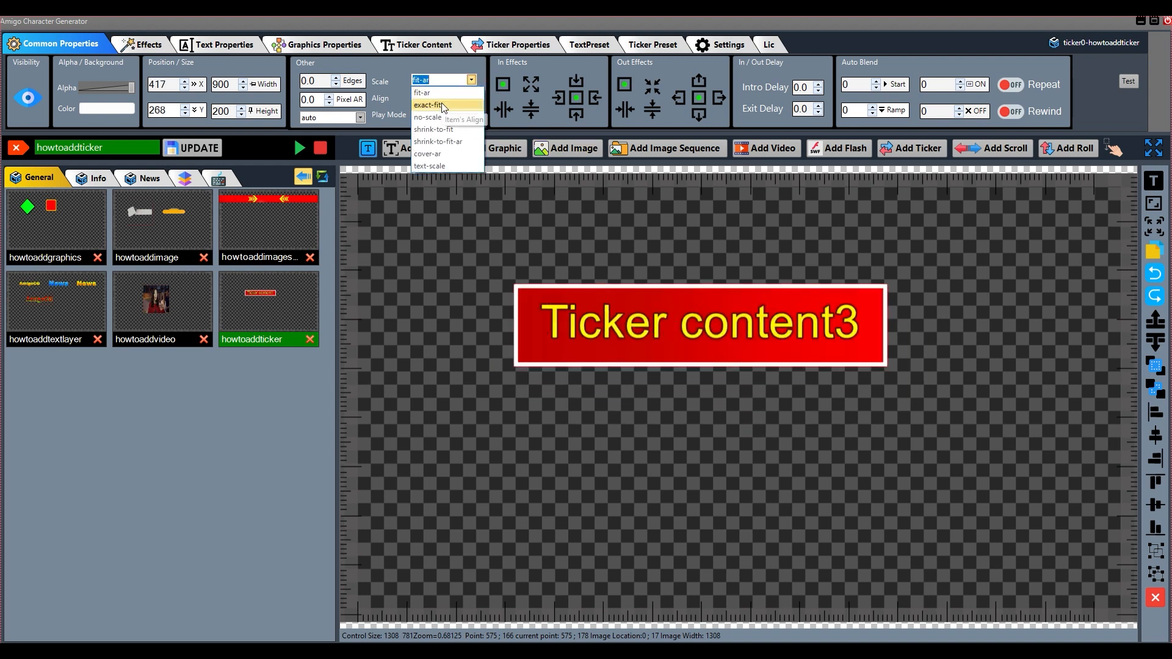
click(443, 108)
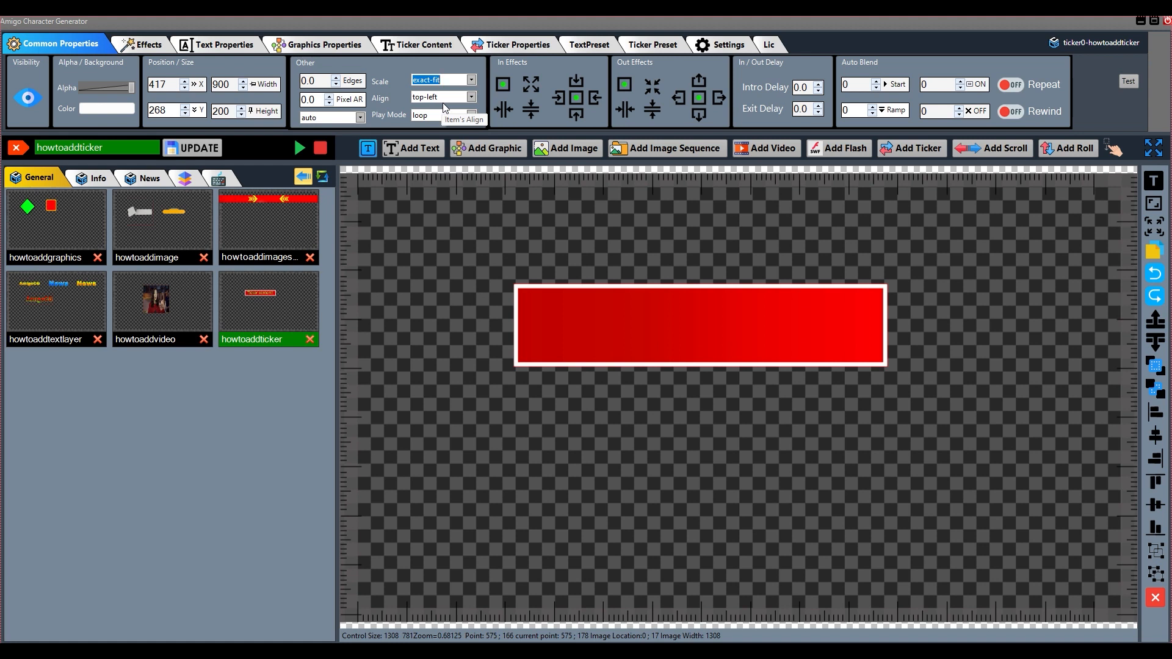
click(470, 81)
click(450, 118)
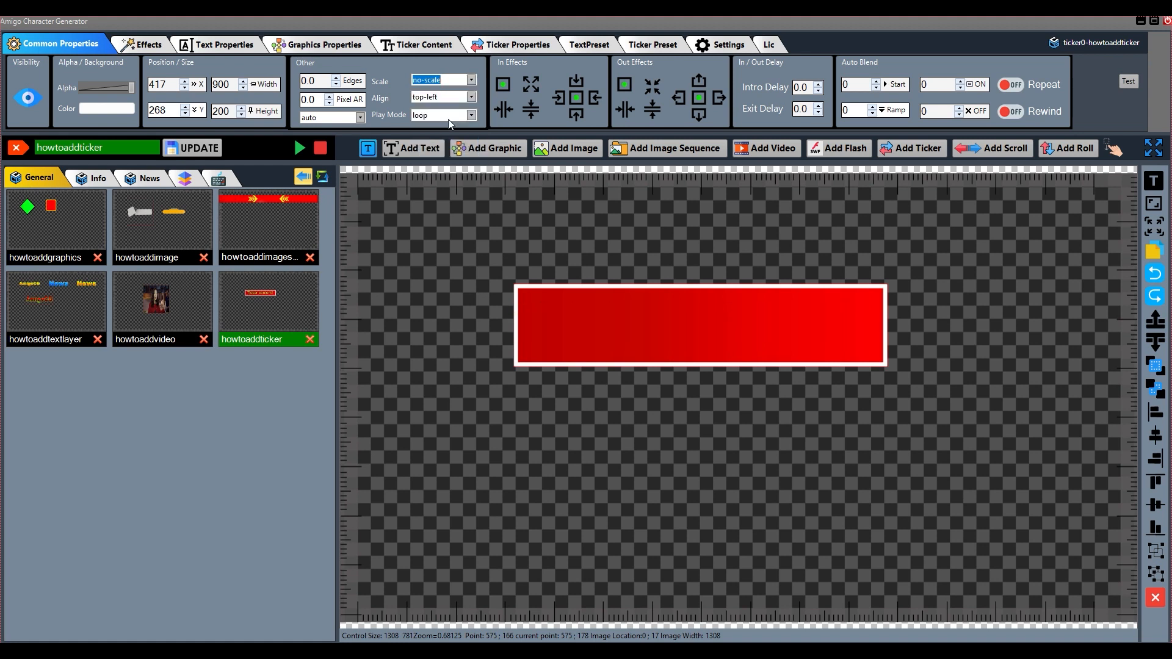
click(471, 80)
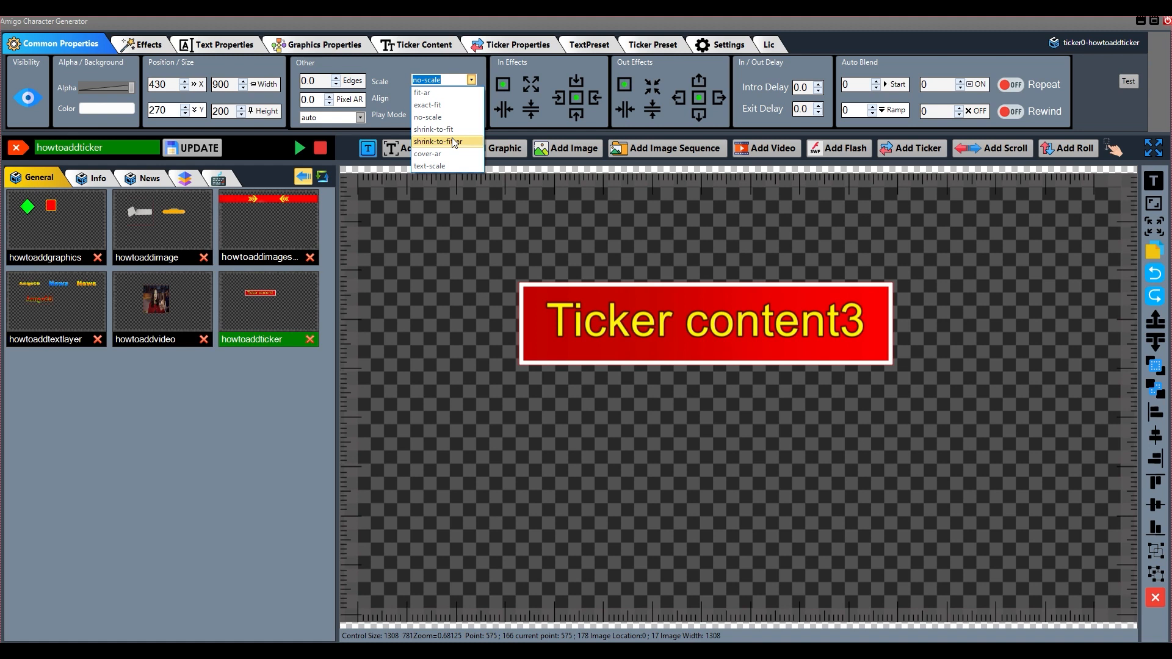
click(451, 129)
click(471, 81)
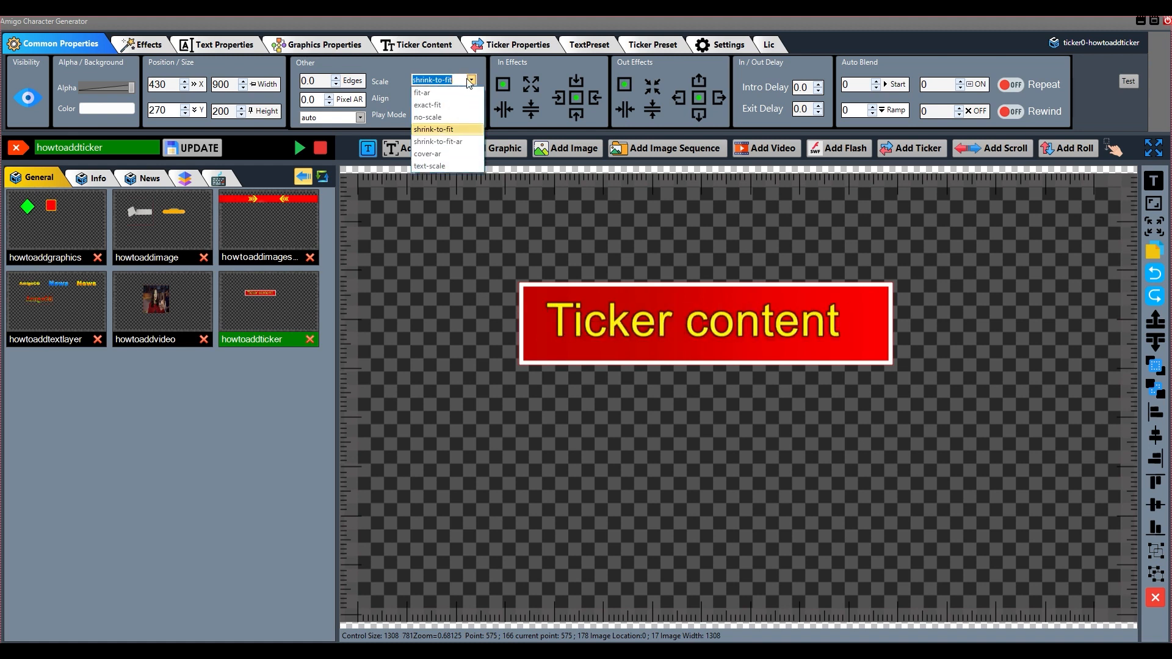
click(443, 106)
drag(721, 322, 717, 321)
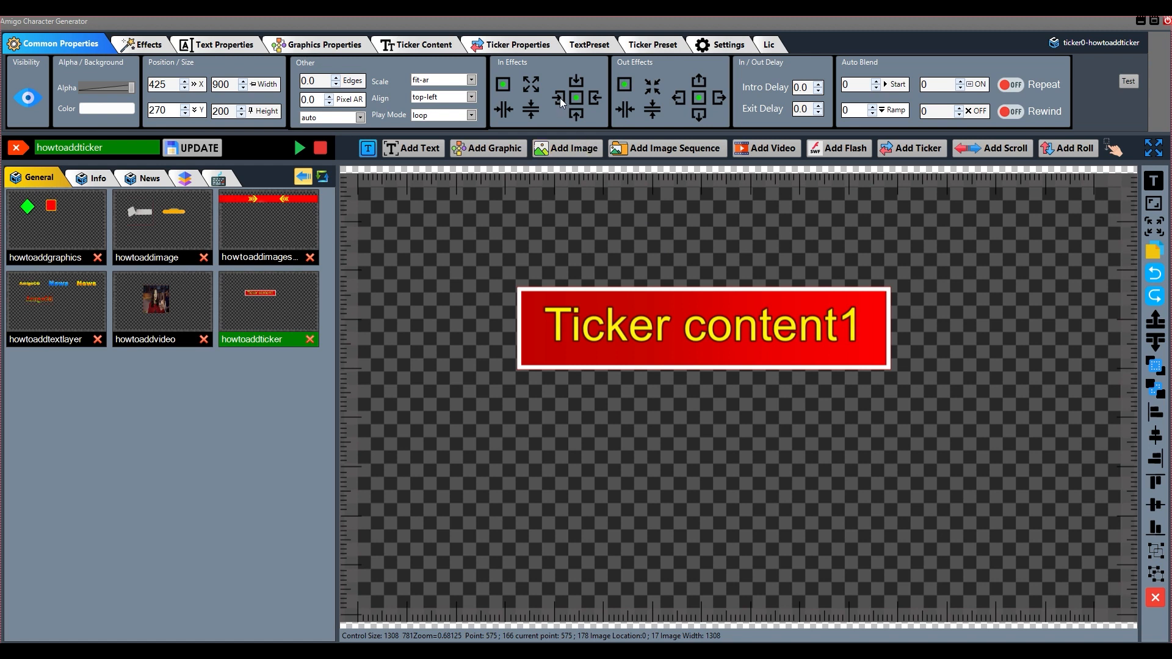
Give the ticker an entry effect from the top and an exit effect towards the bottom, and save the update to the howtoaddticker template
click(579, 82)
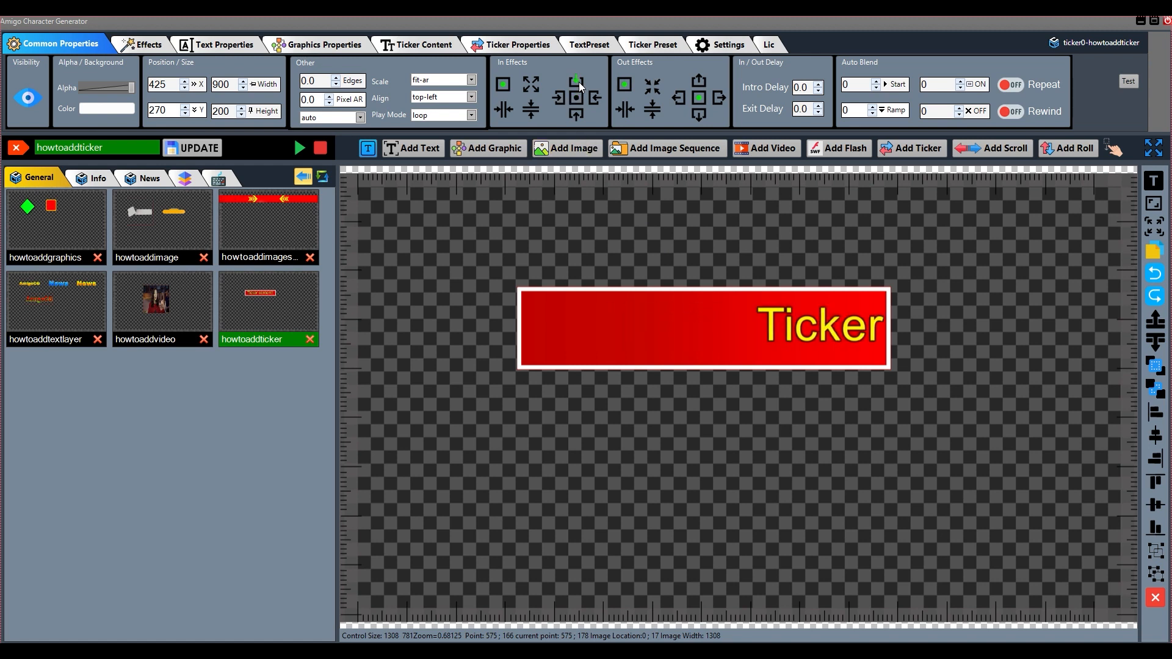
click(700, 116)
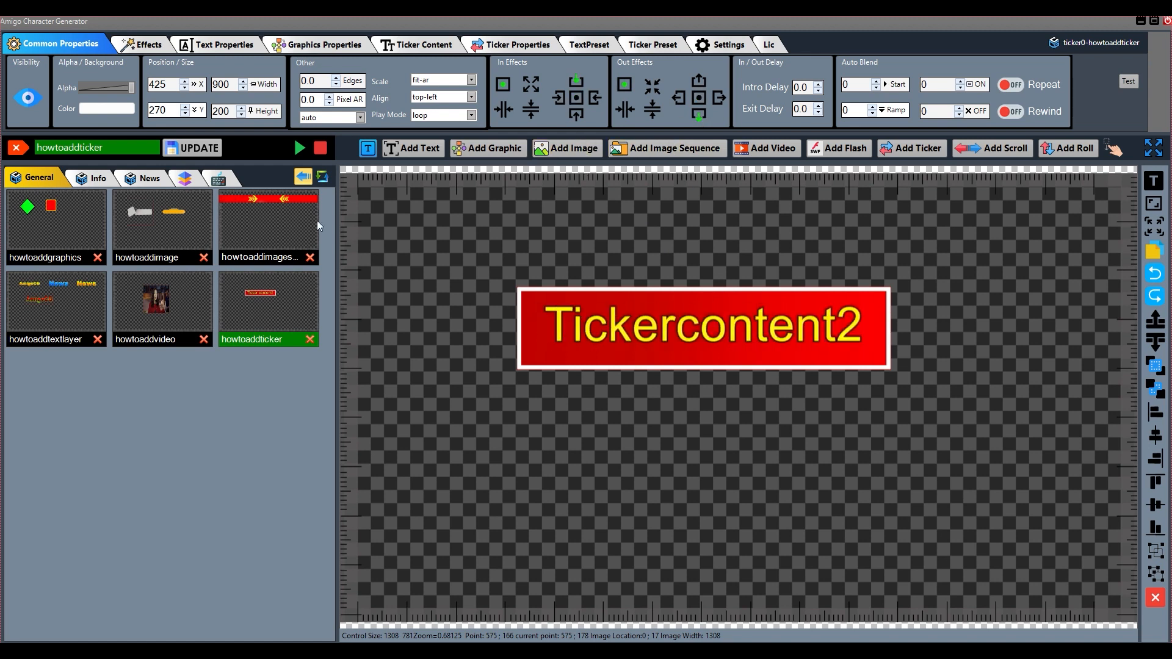
click(201, 150)
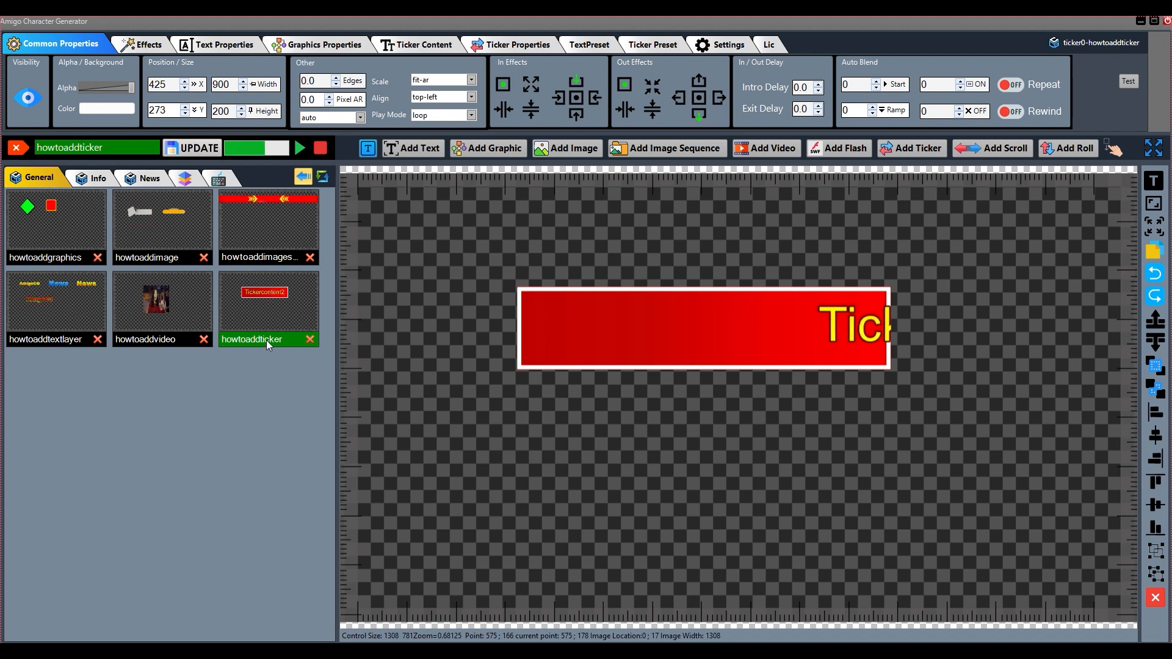
Set the ticker's intro and exit delays to 0.2, and update and replay the howtoaddticker template
click(267, 339)
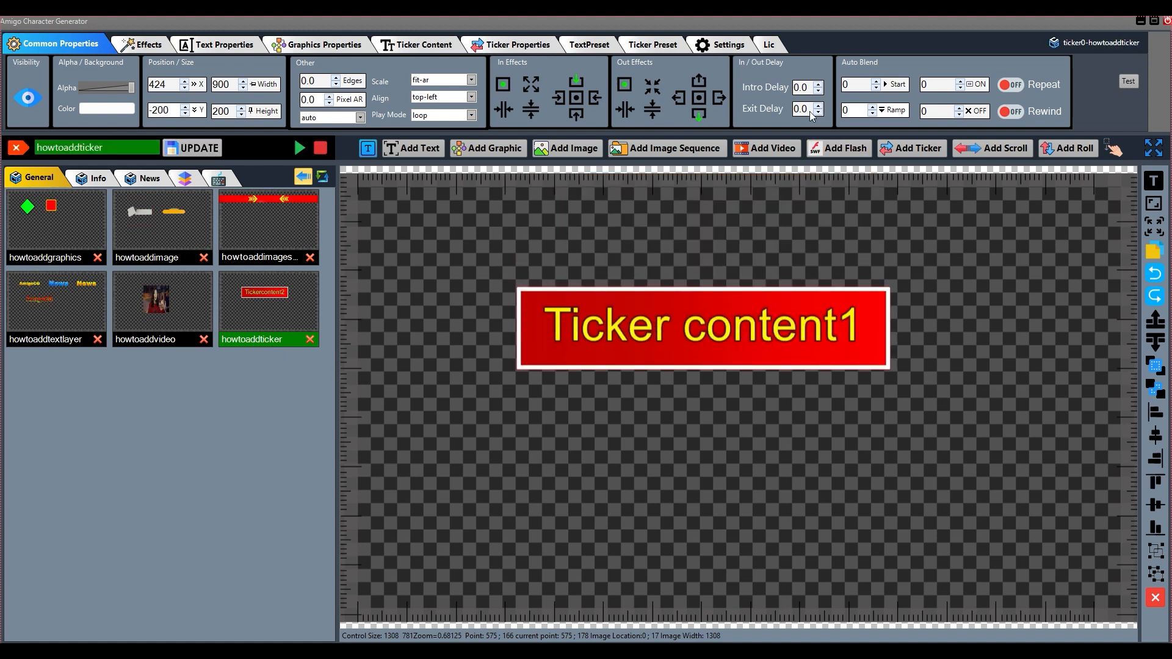
click(818, 85)
double_click(819, 108)
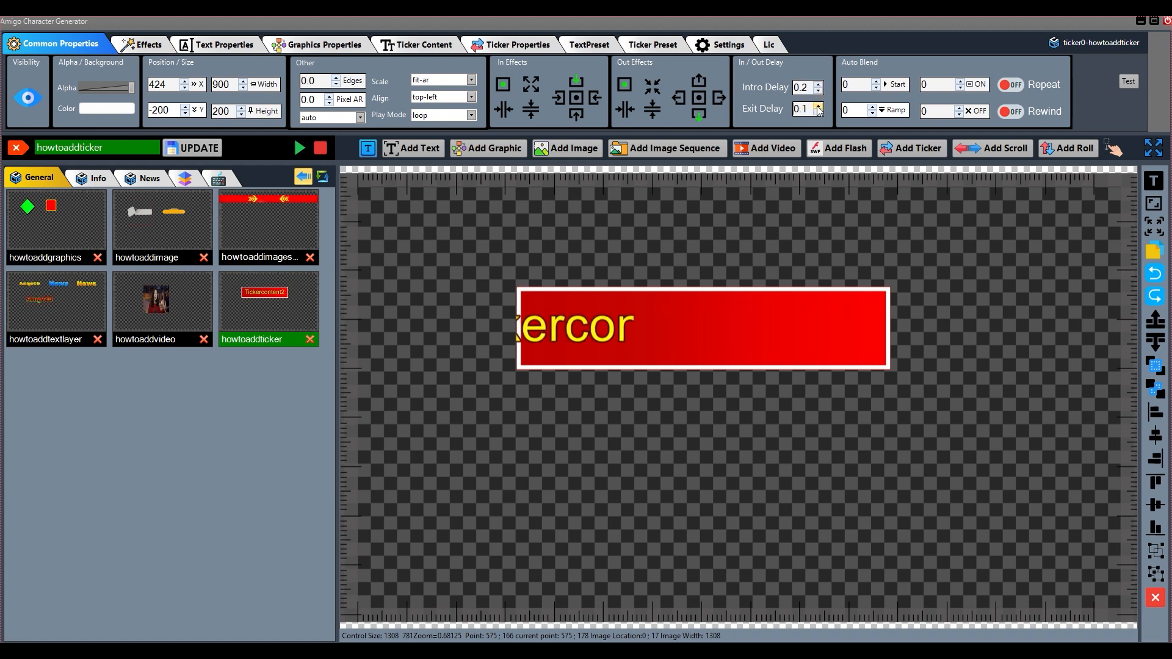
click(203, 151)
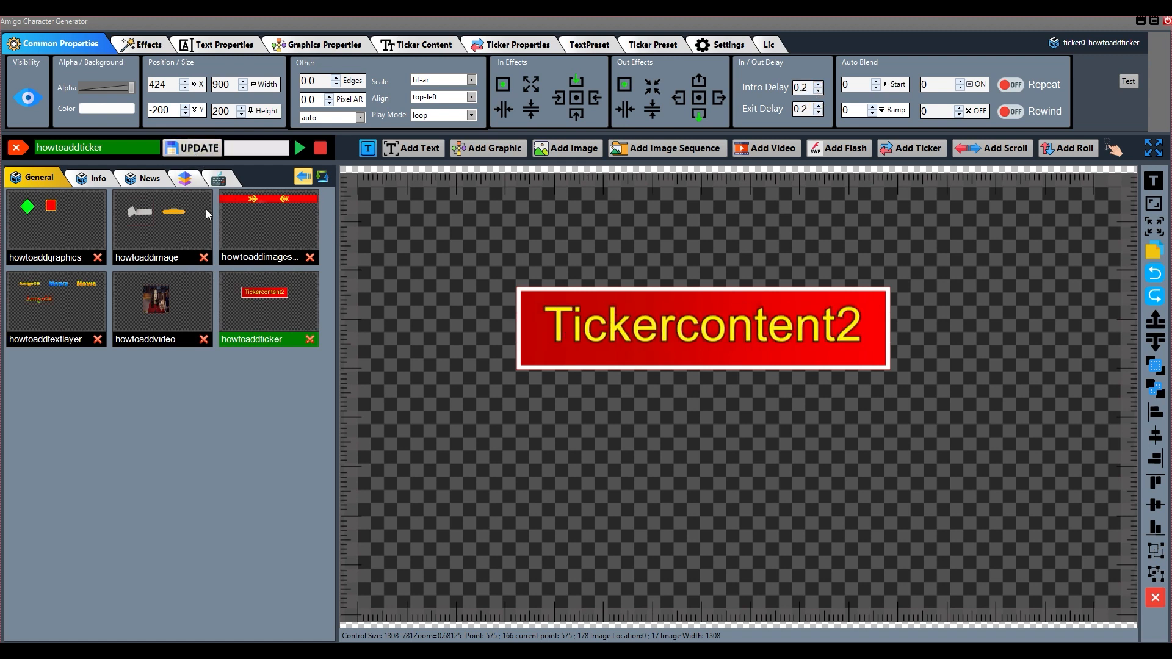
click(254, 338)
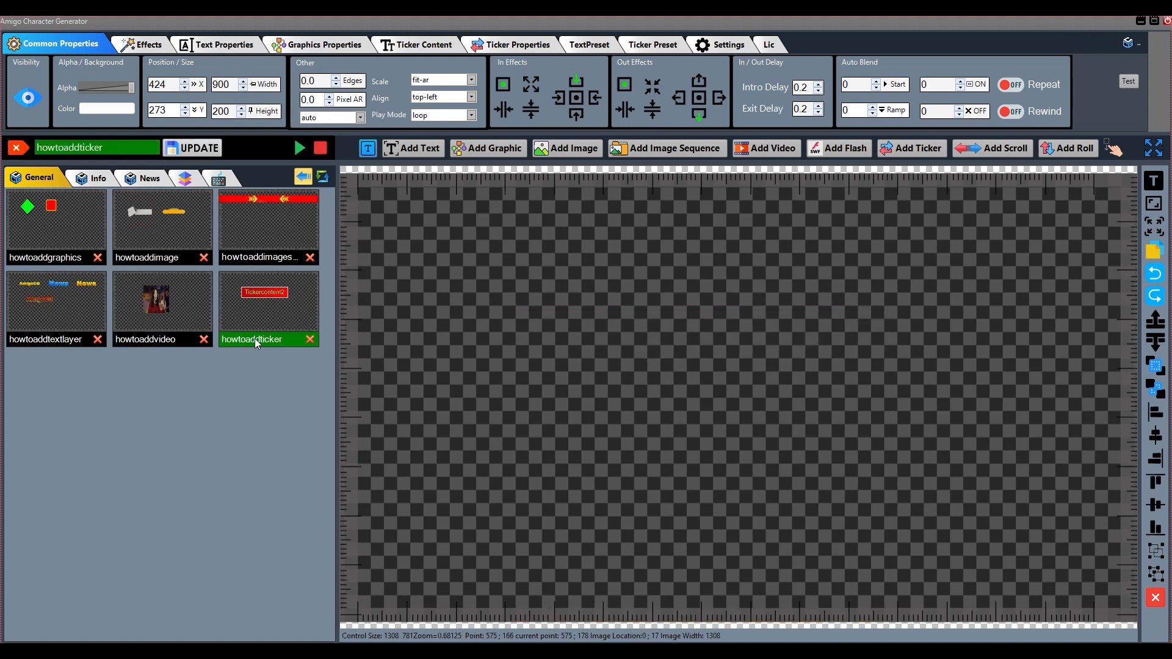
click(254, 338)
click(255, 338)
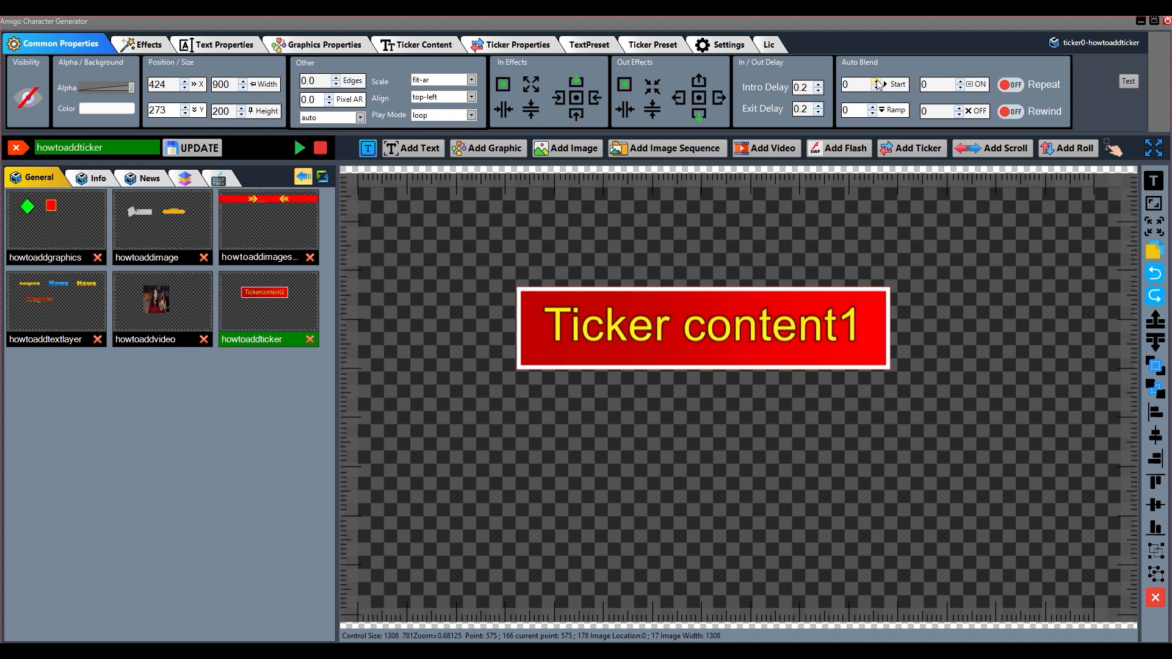
Set the ticker's auto blend Start, Ramp, ON and OFF values to 1, enable Repeat and Rewind, and update and replay the template
click(874, 107)
click(960, 82)
click(1005, 87)
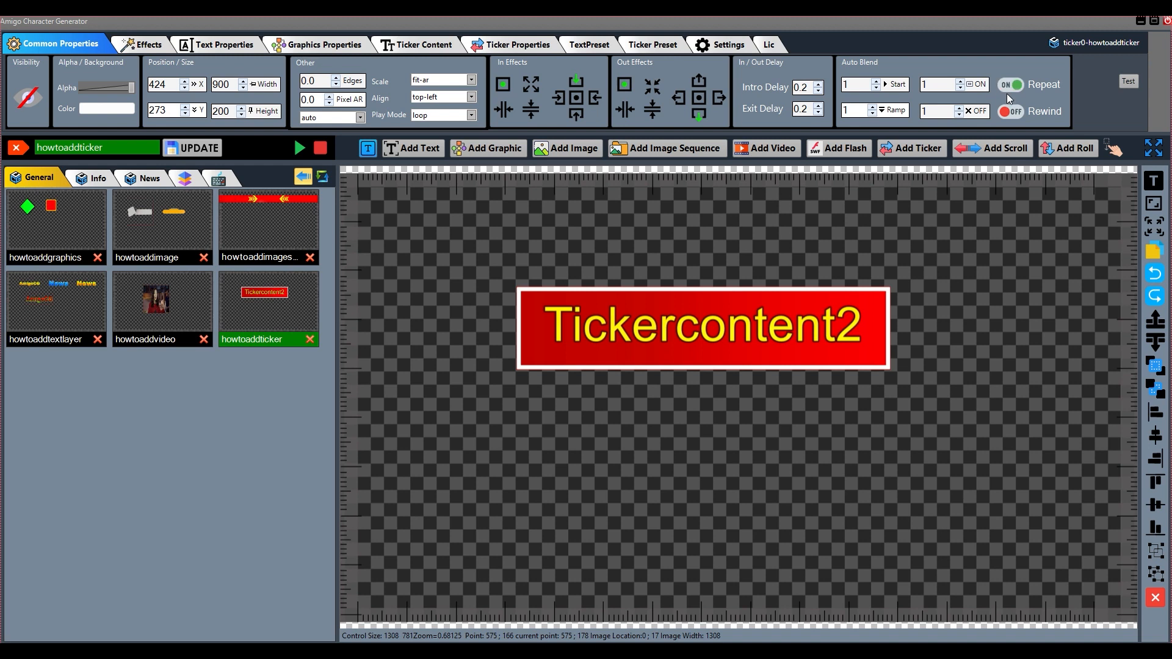
click(207, 150)
click(257, 341)
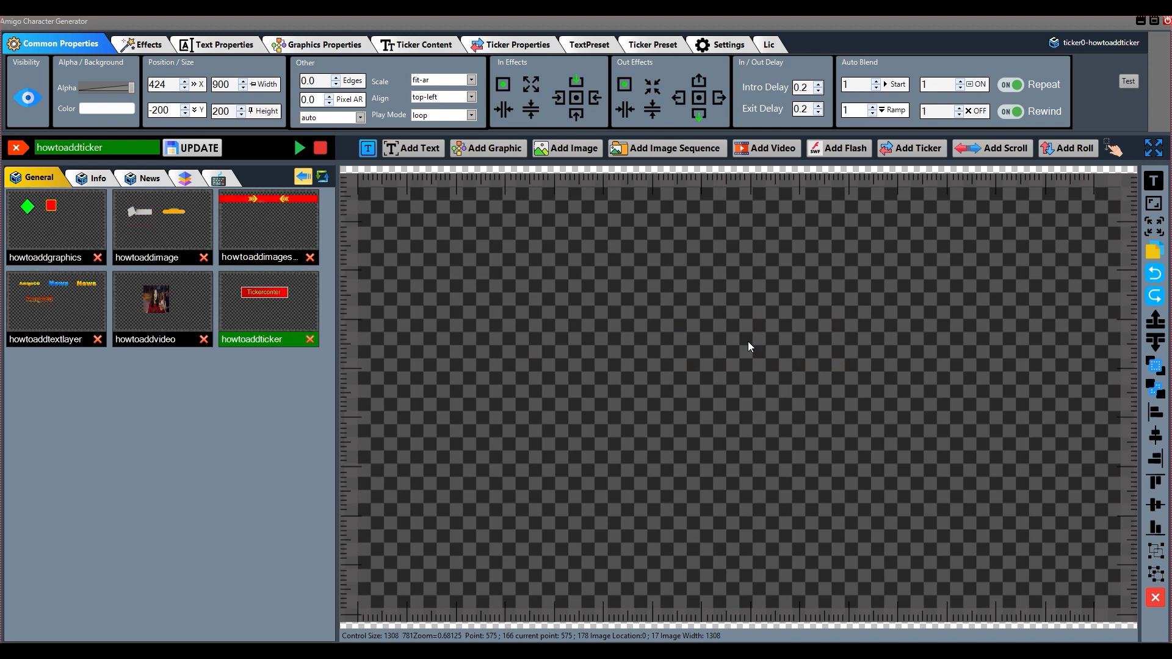
Turn off Repeat and Rewind, reset all the ticker's auto blend values to 0, and update the template
click(1010, 85)
click(1010, 111)
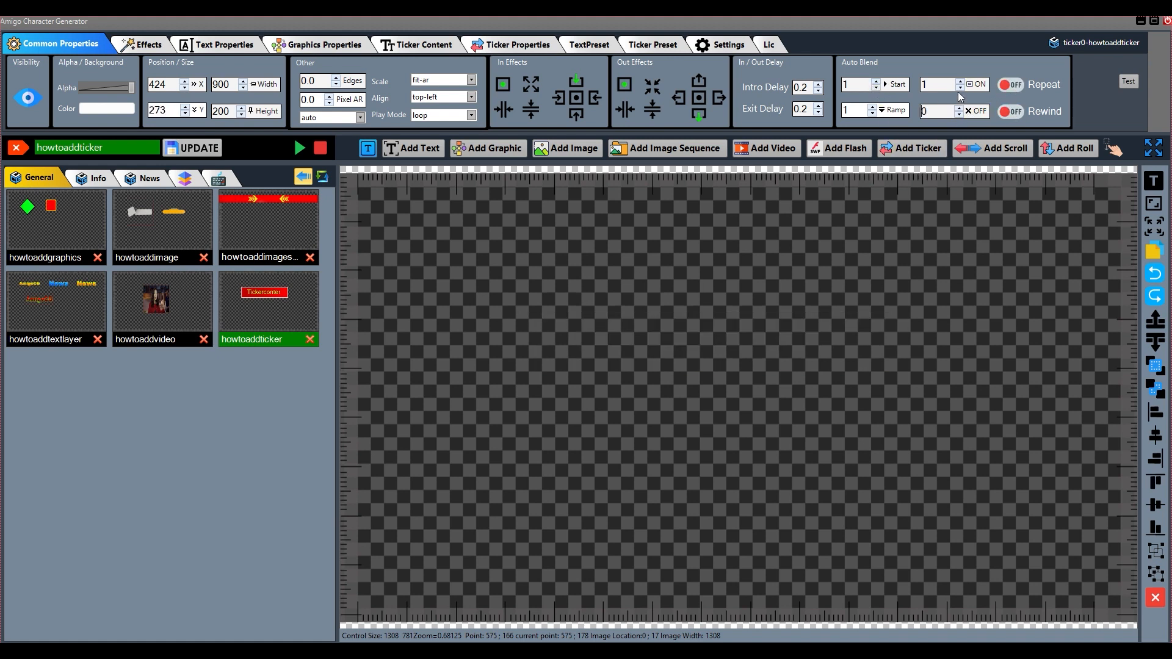
click(960, 89)
click(193, 148)
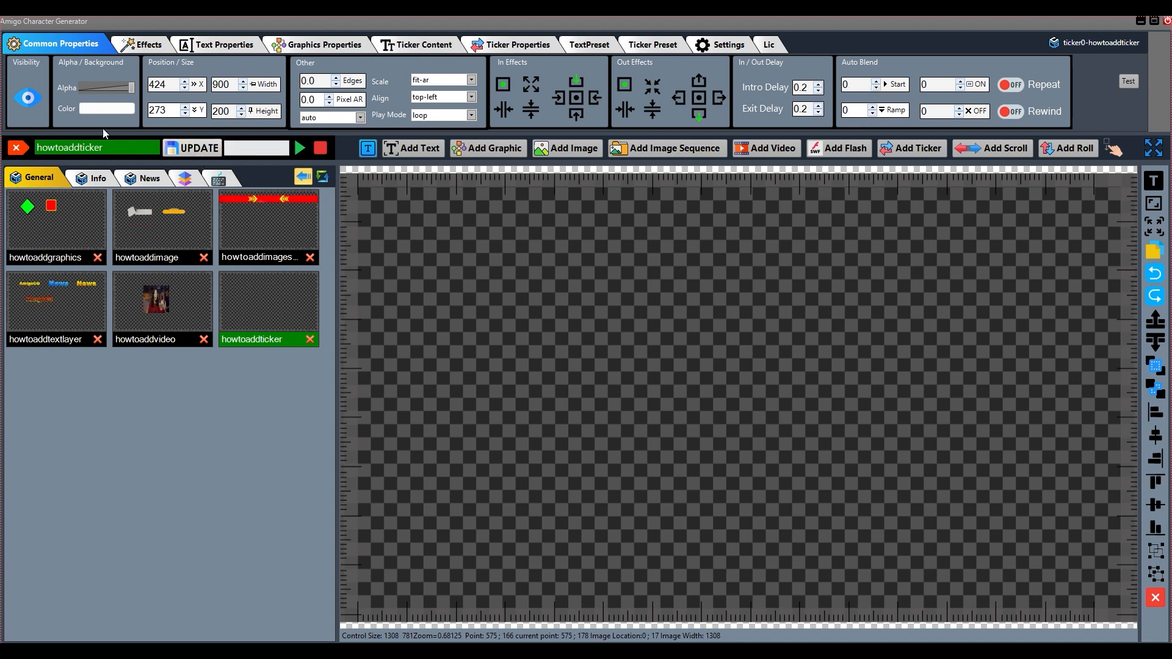
Switch the ticker's visibility, shift it to about X 442, Y 273, and update the howtoaddticker template
click(31, 100)
drag(702, 338, 709, 337)
click(189, 151)
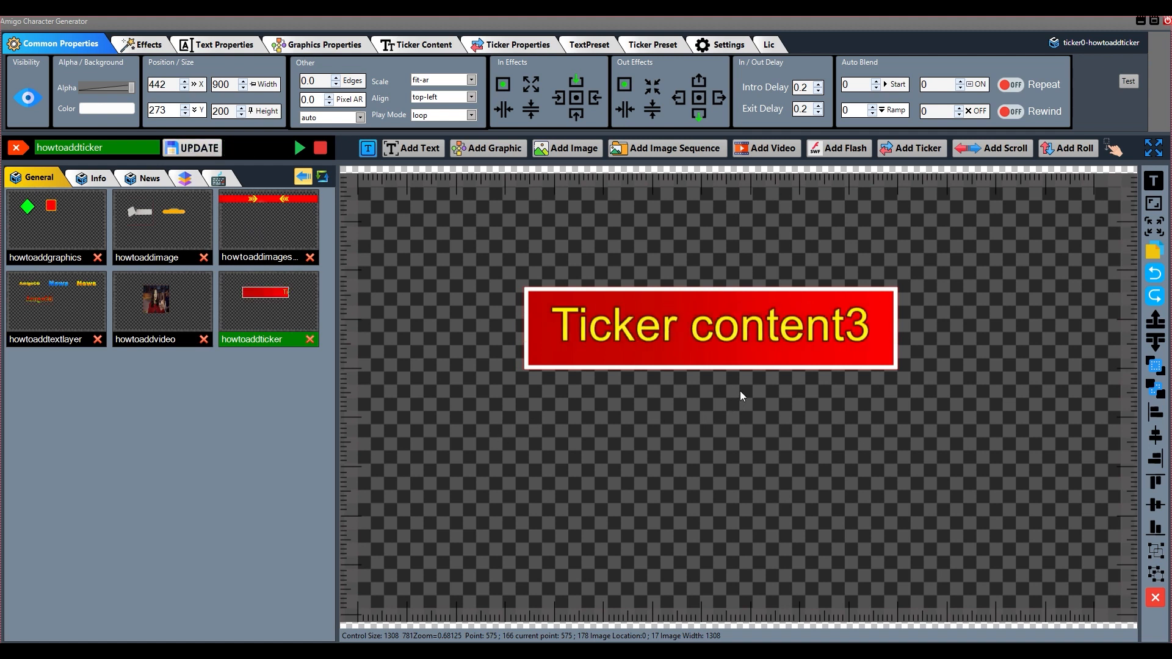
Try an X speed of 1 and a Y speed of -1 on the ticker, reset both to 0, and move the ticker back
click(141, 44)
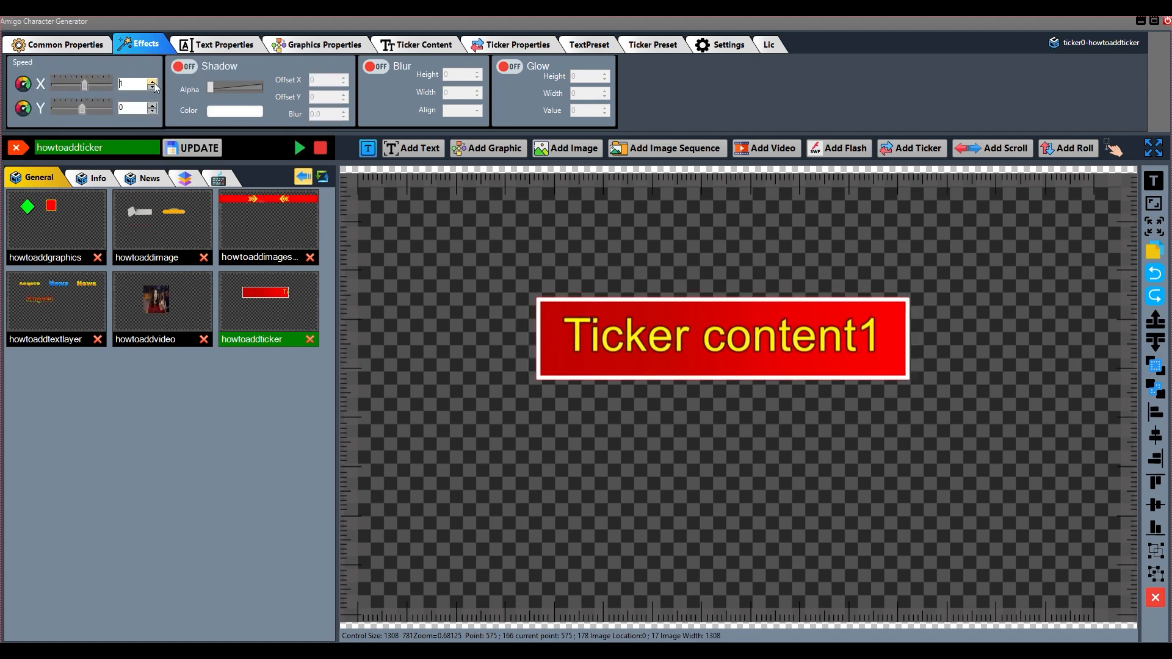
click(153, 112)
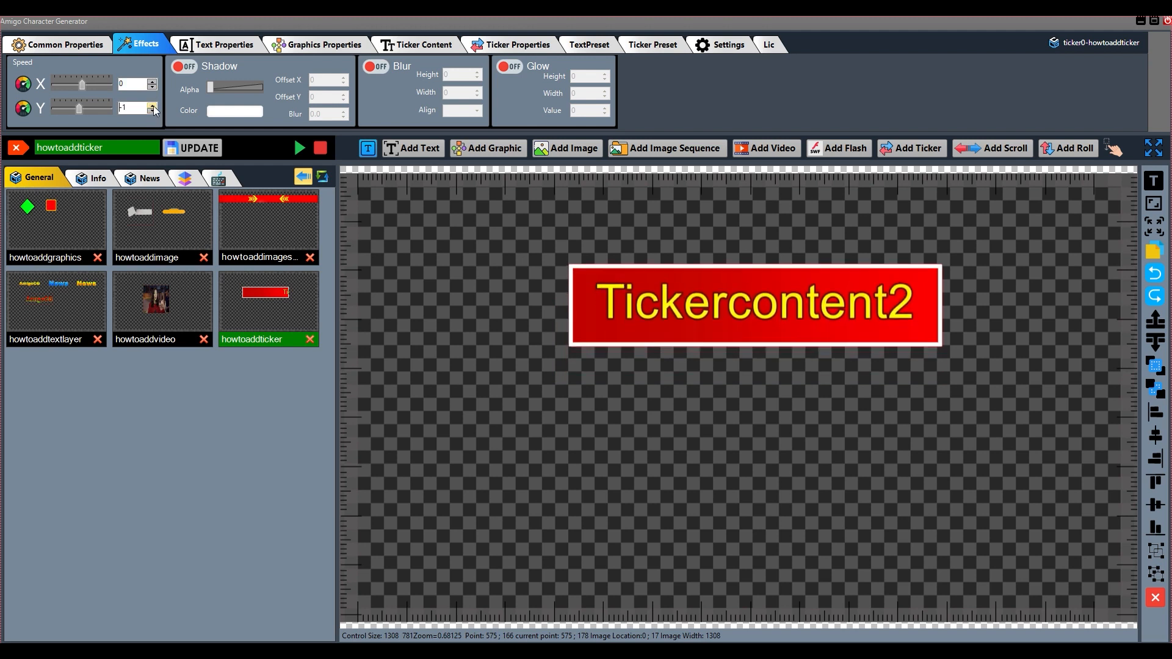
click(152, 105)
drag(729, 302, 707, 329)
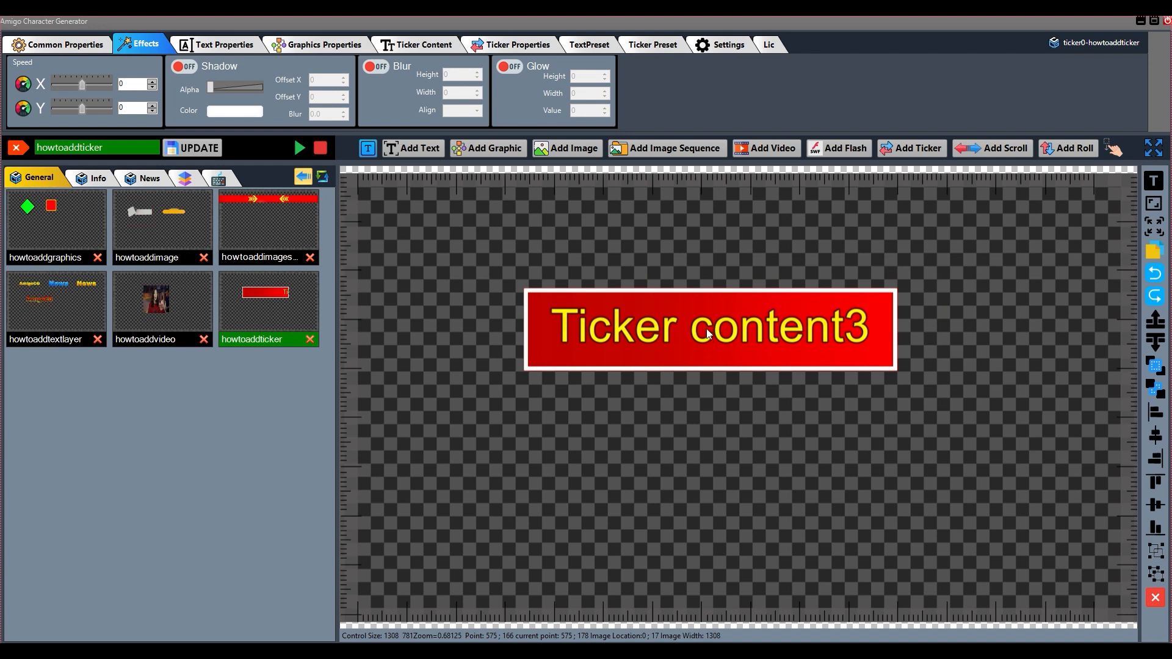
Enable a black shadow (FF000000) on the ticker with offset X 3 and offset Y 4
click(185, 67)
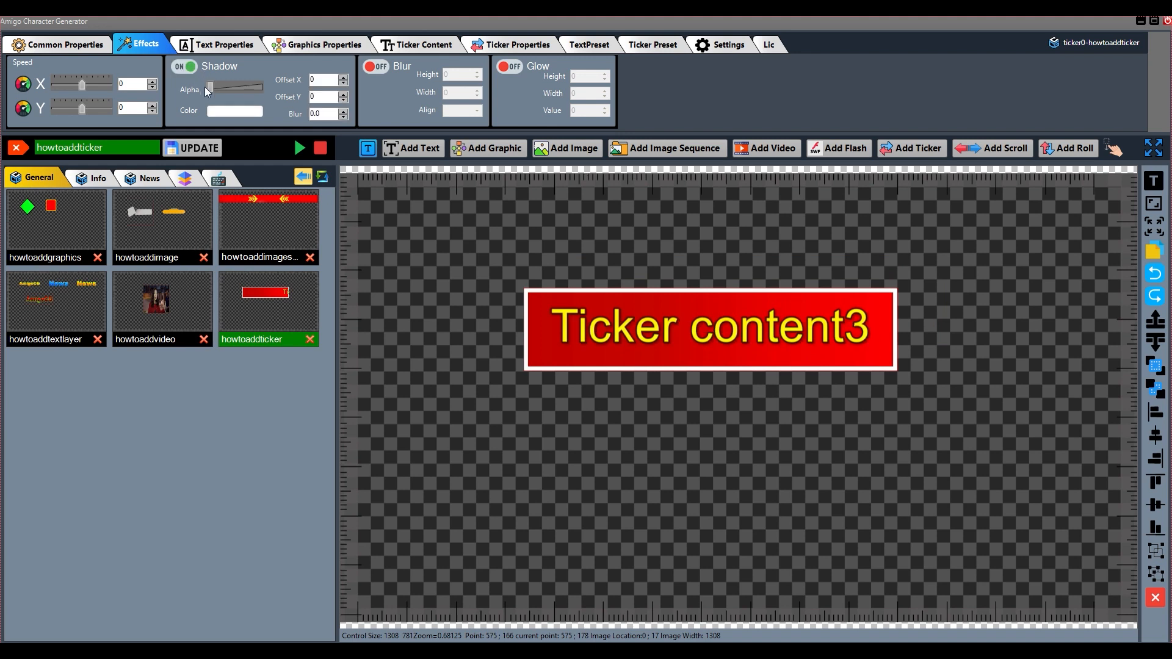
click(242, 111)
drag(238, 218, 239, 248)
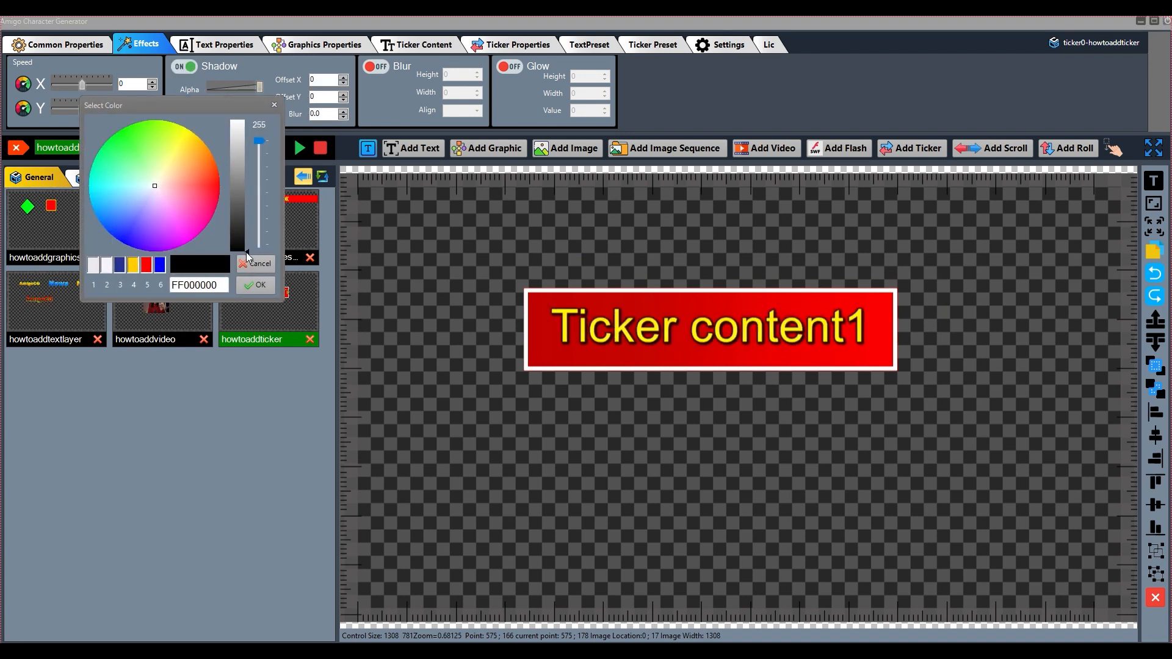
click(256, 285)
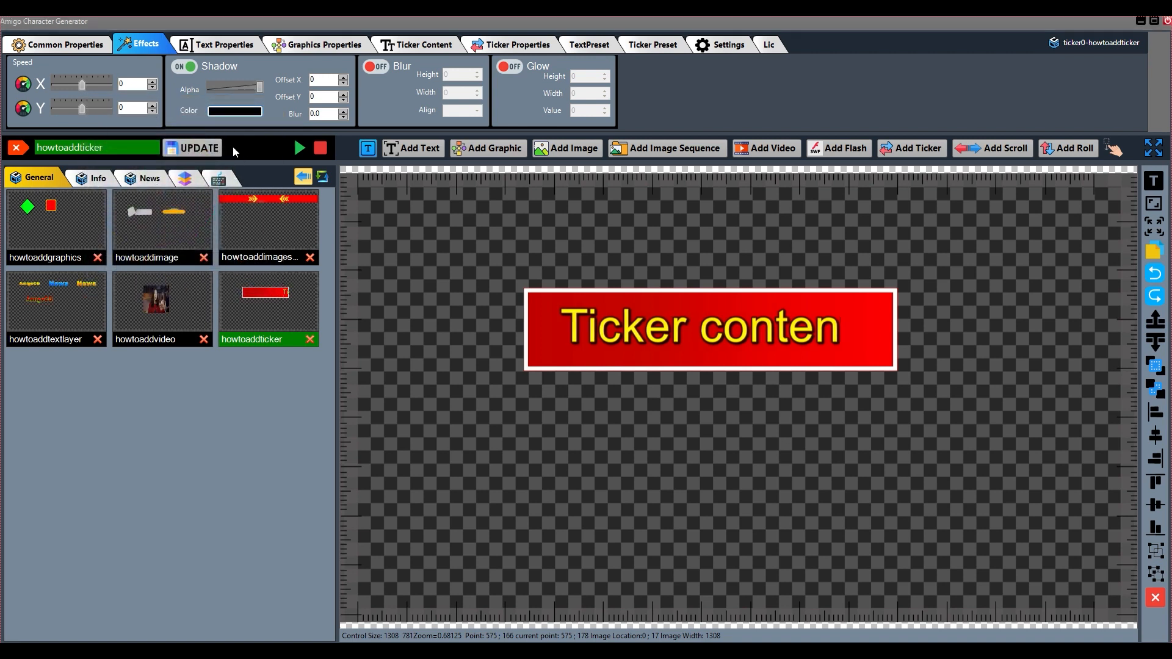
click(235, 111)
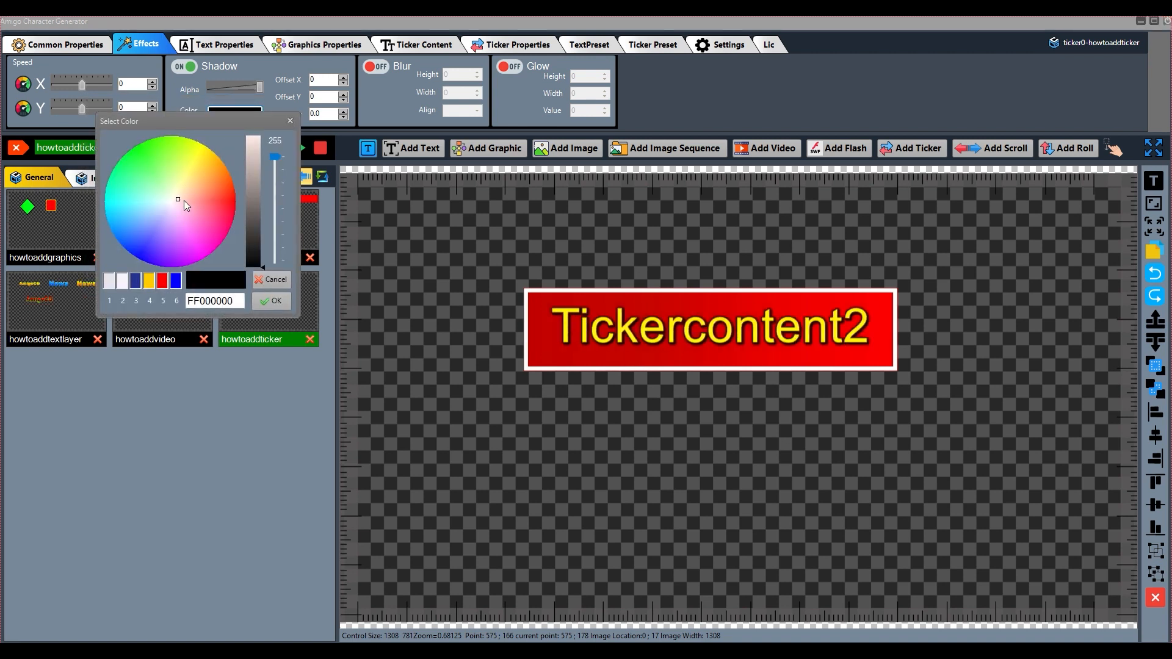
click(271, 300)
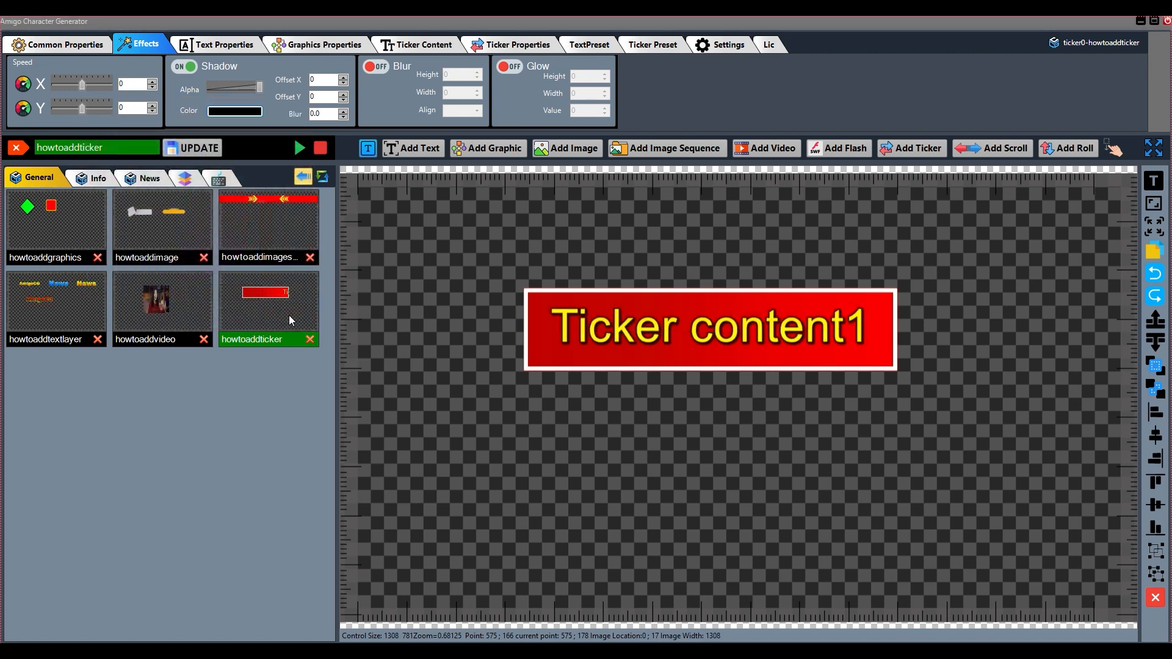
click(343, 77)
click(344, 76)
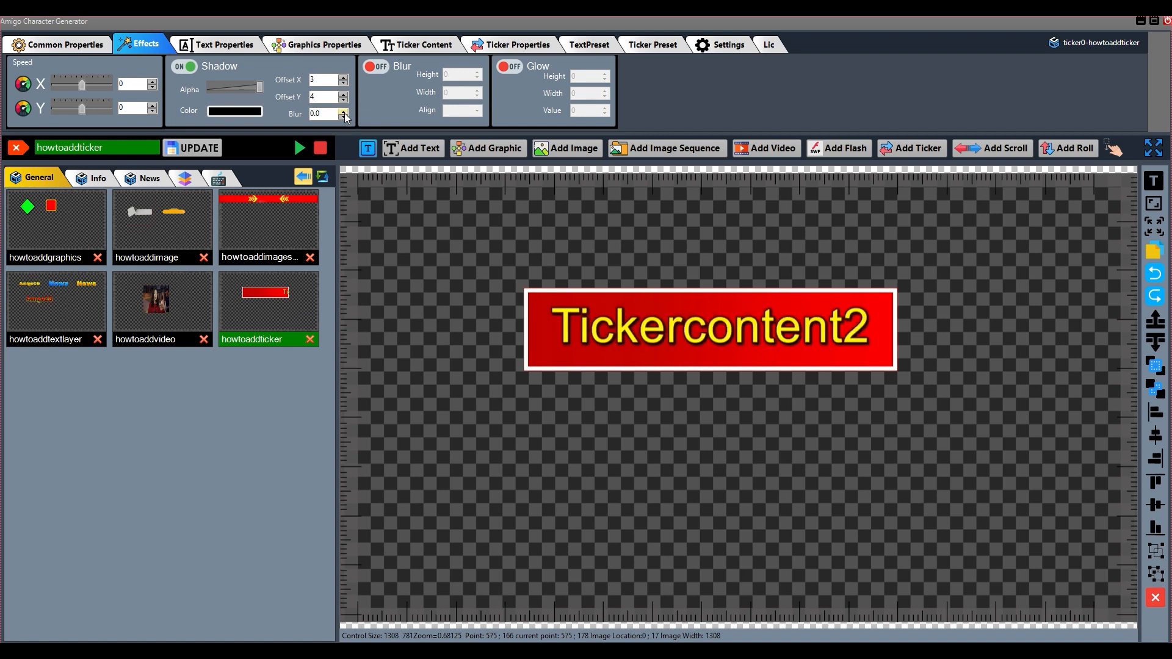
Enable Blur on the ticker, try a larger blur height, return it to 0, and enable Glow
click(381, 67)
click(477, 73)
click(475, 74)
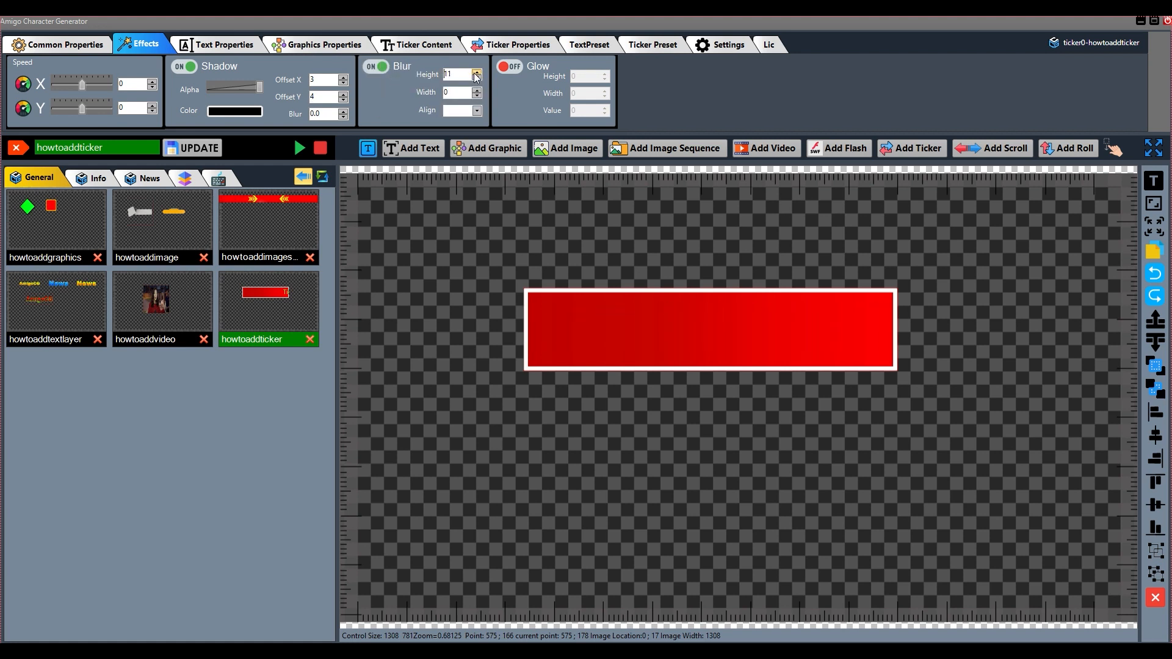
click(477, 74)
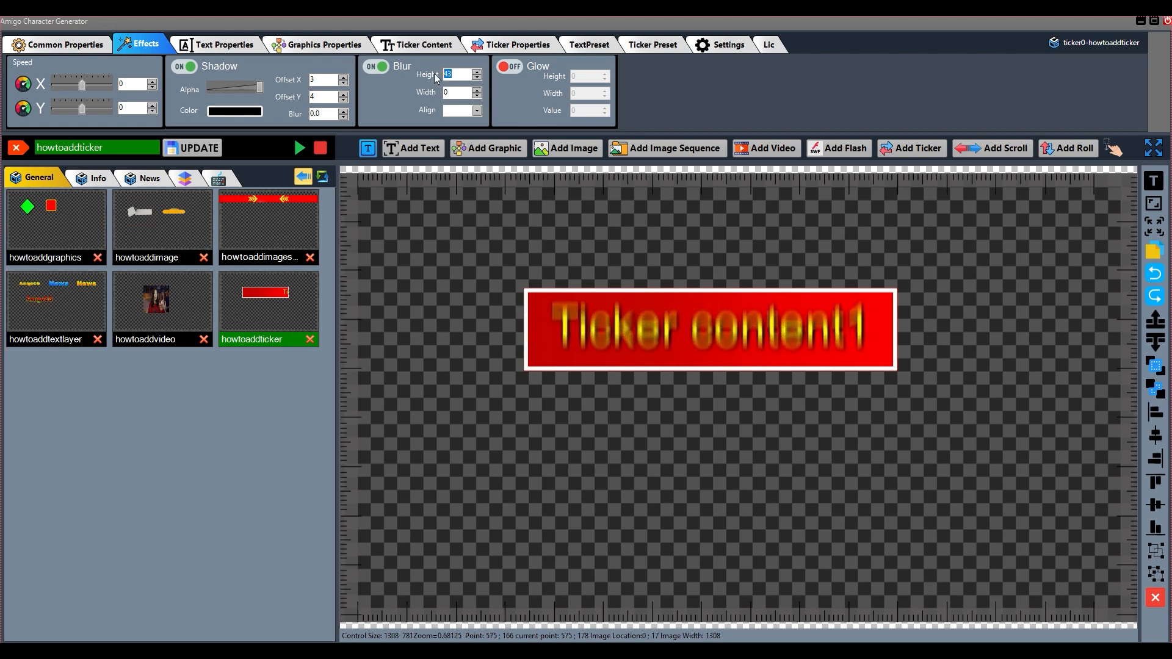
click(510, 66)
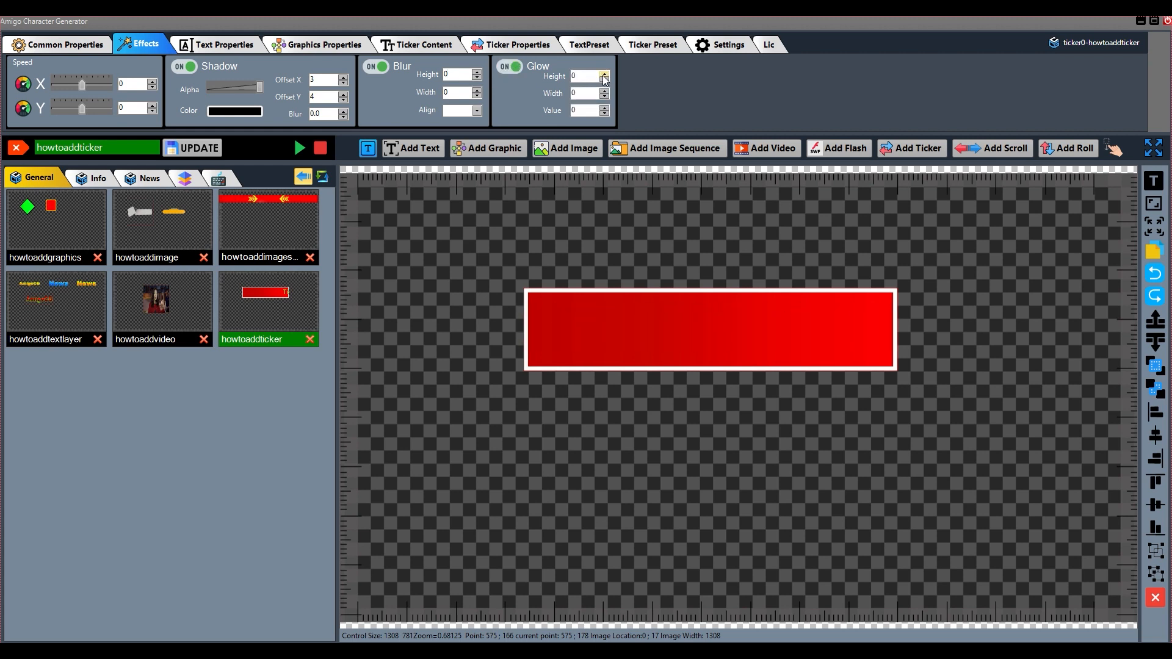
Move the ticker down and back up on the canvas, and store it as a new ticker preset
drag(712, 331, 713, 356)
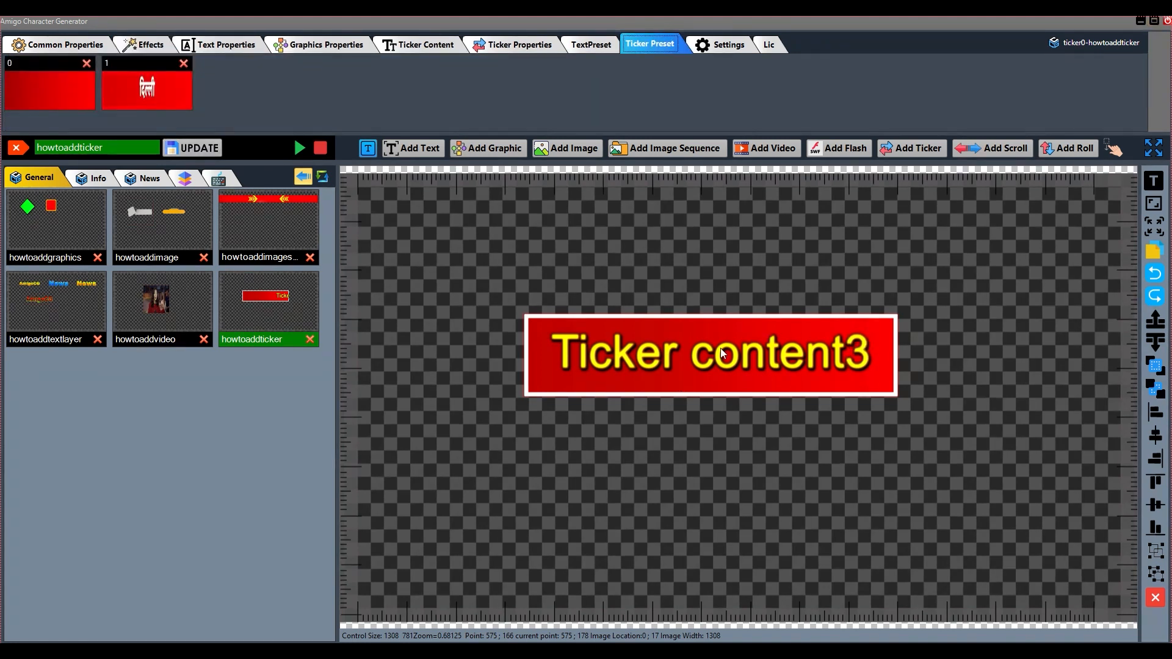
drag(703, 358, 700, 317)
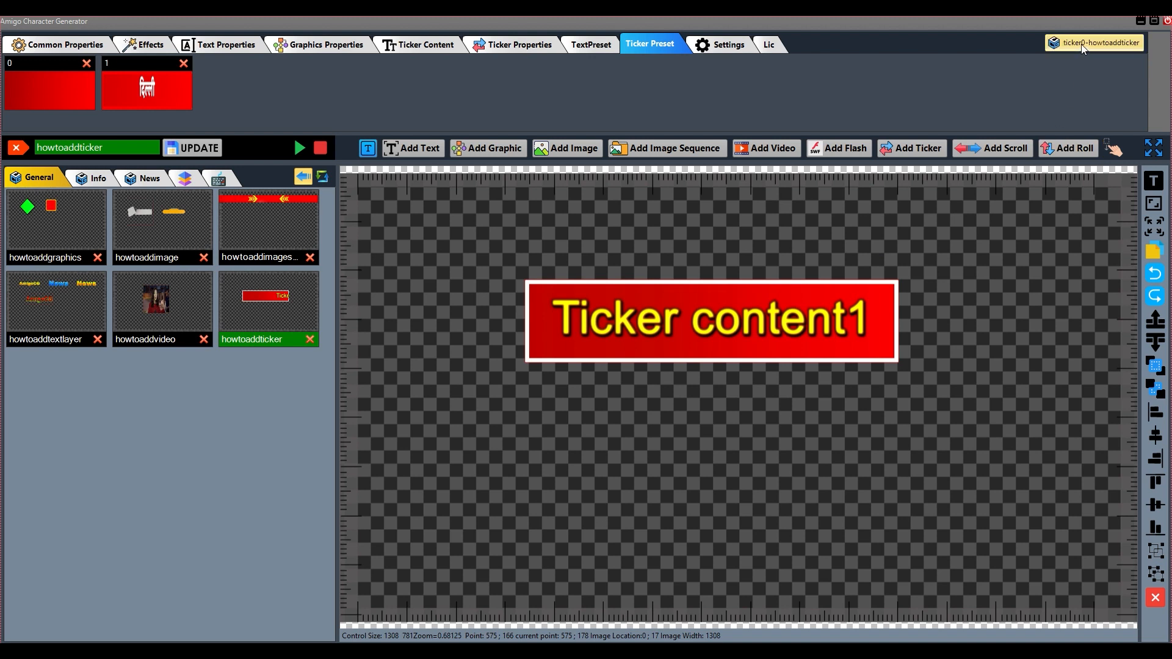
click(1061, 44)
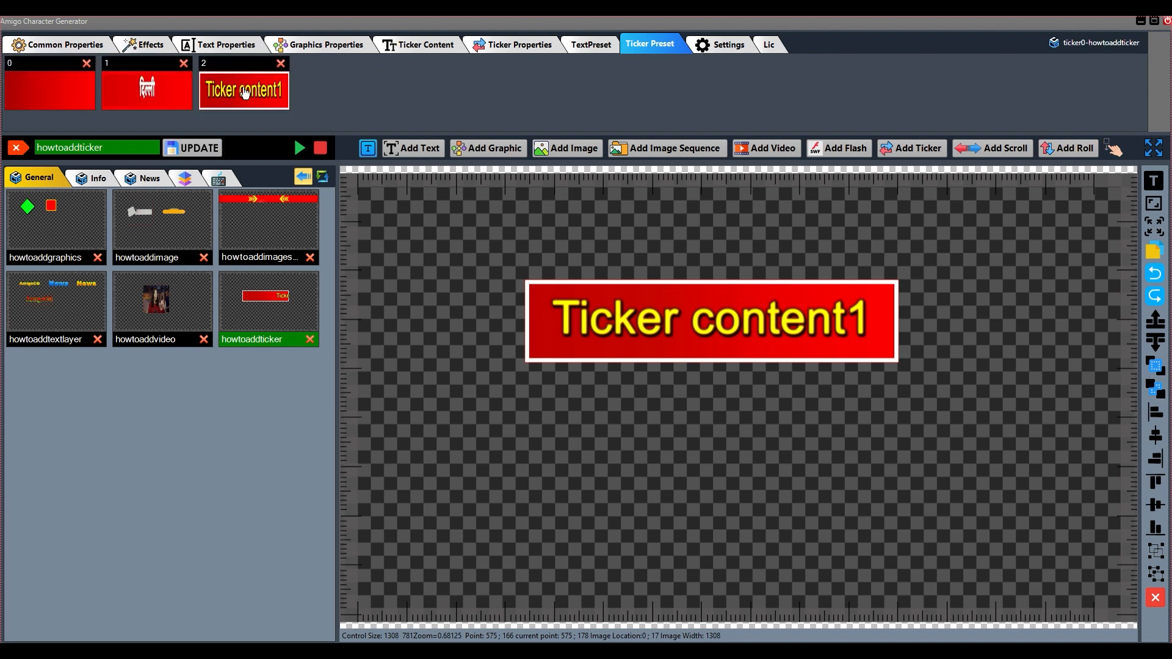
Place two copies of preset 2 below the original ticker and one ticker each from presets 1 and 0 above it
drag(434, 522, 434, 521)
drag(526, 546, 454, 445)
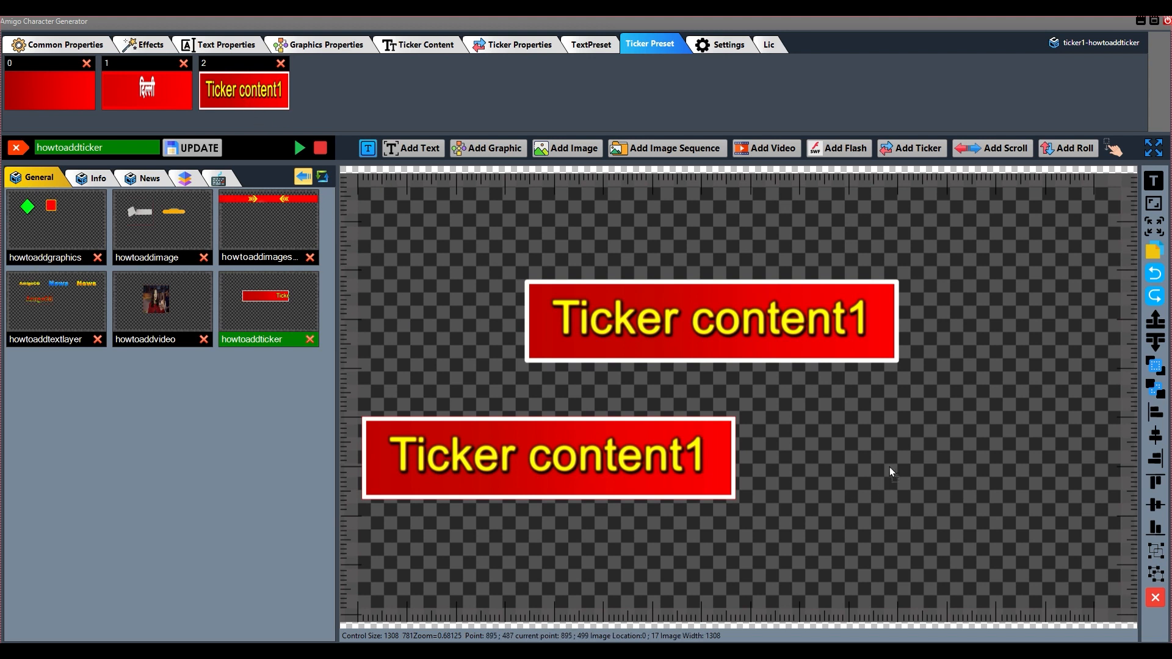
drag(886, 473, 891, 464)
drag(1048, 527, 918, 473)
drag(237, 141, 493, 250)
drag(561, 269, 443, 234)
drag(33, 99, 605, 217)
Delete the wide red ticker placed from preset 0 and the second copy of preset 2
click(1155, 598)
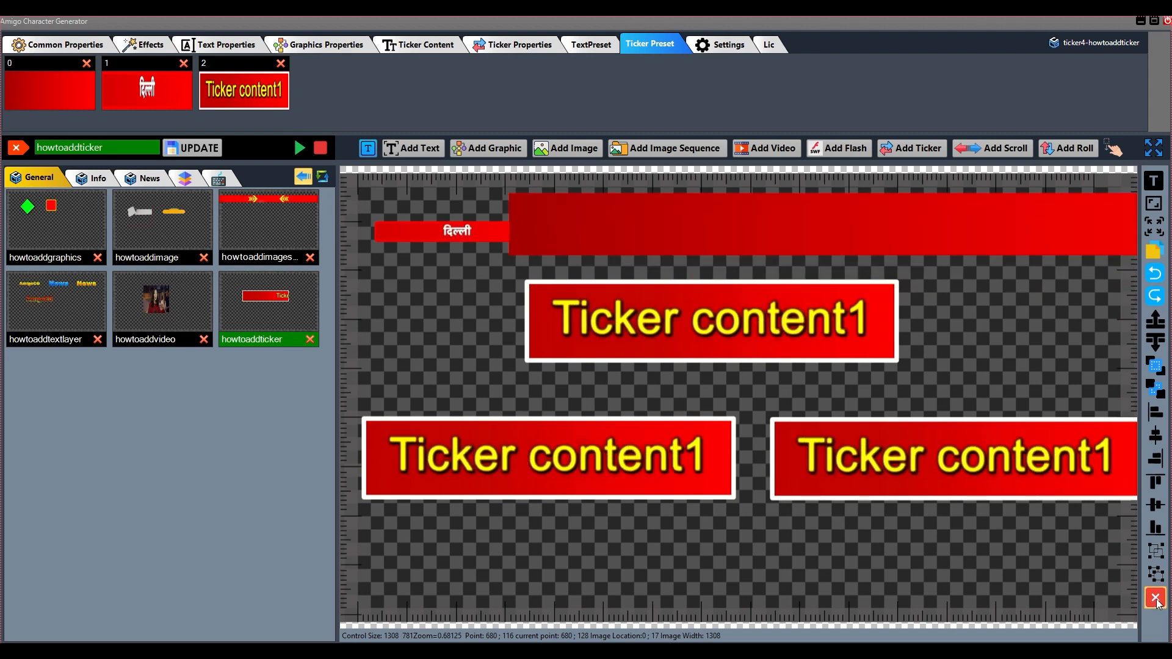
click(585, 386)
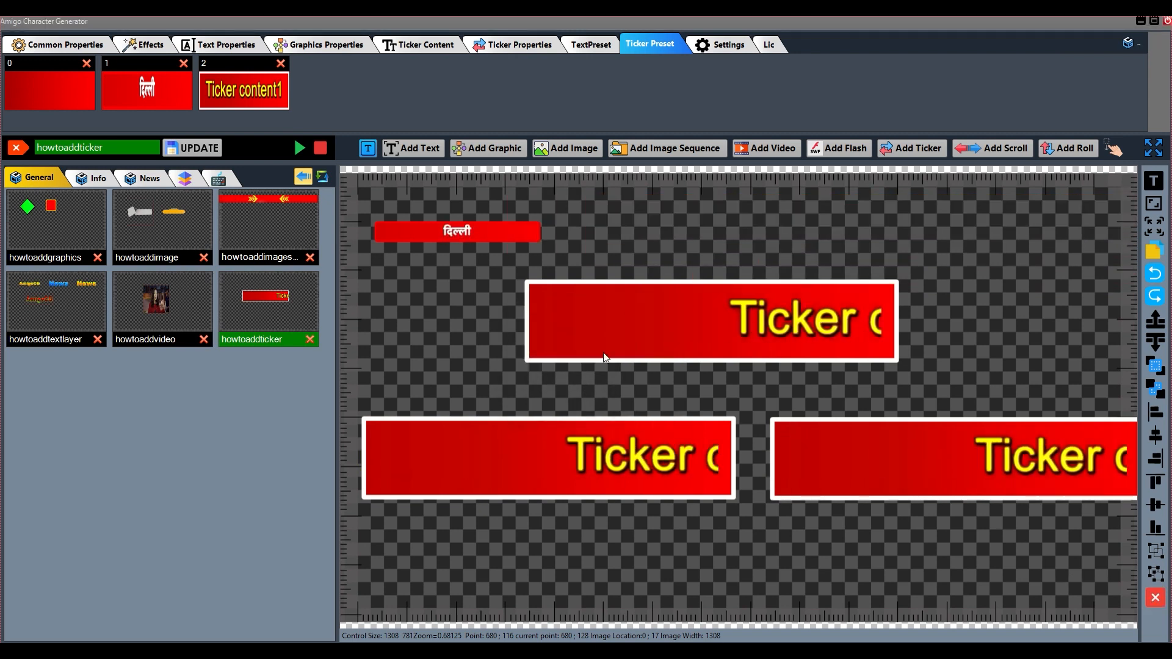
drag(917, 459, 902, 444)
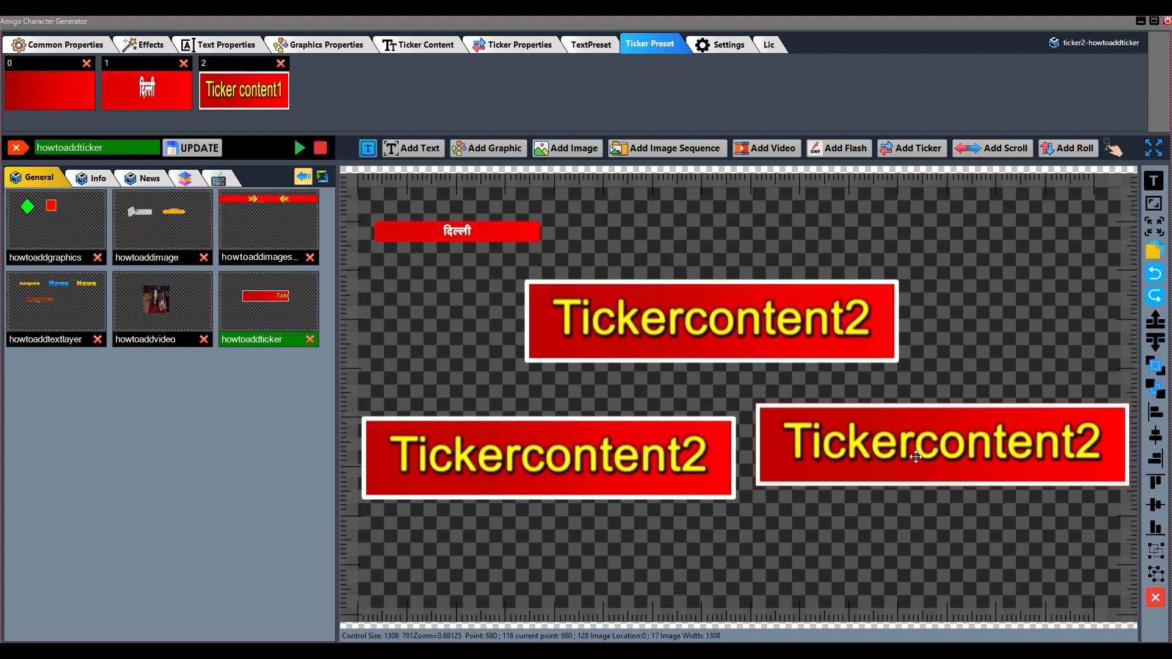
click(1156, 597)
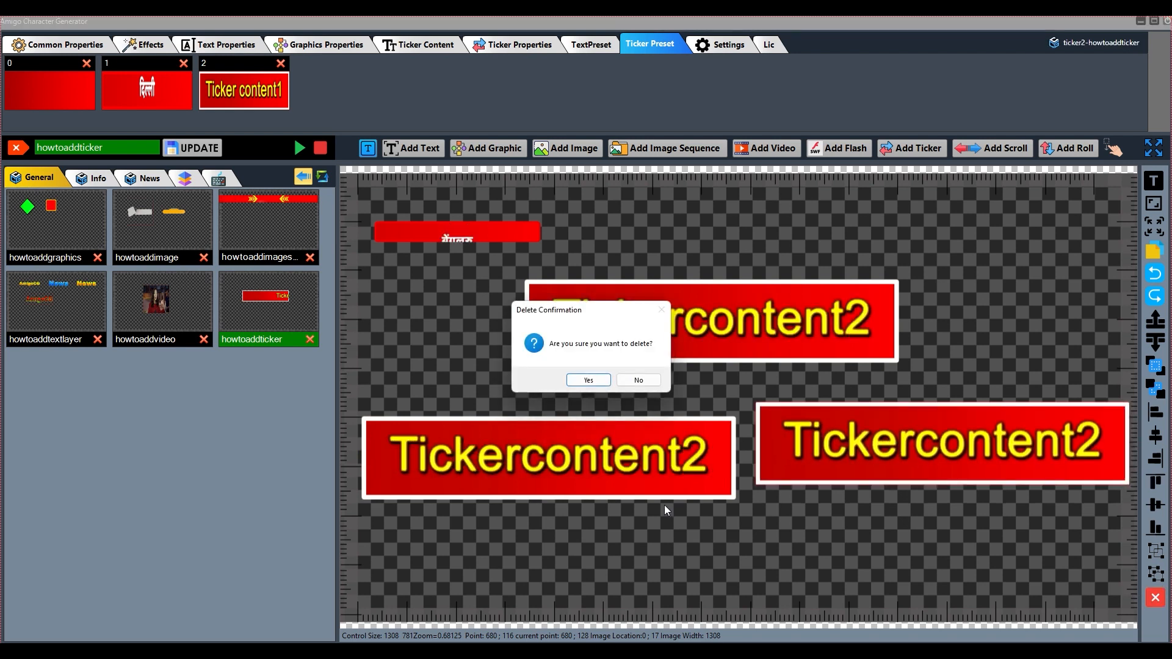
click(573, 380)
Arrange the two large tickers one above the other near the canvas centre and delete the small ticker placed from preset 1
drag(653, 456, 729, 455)
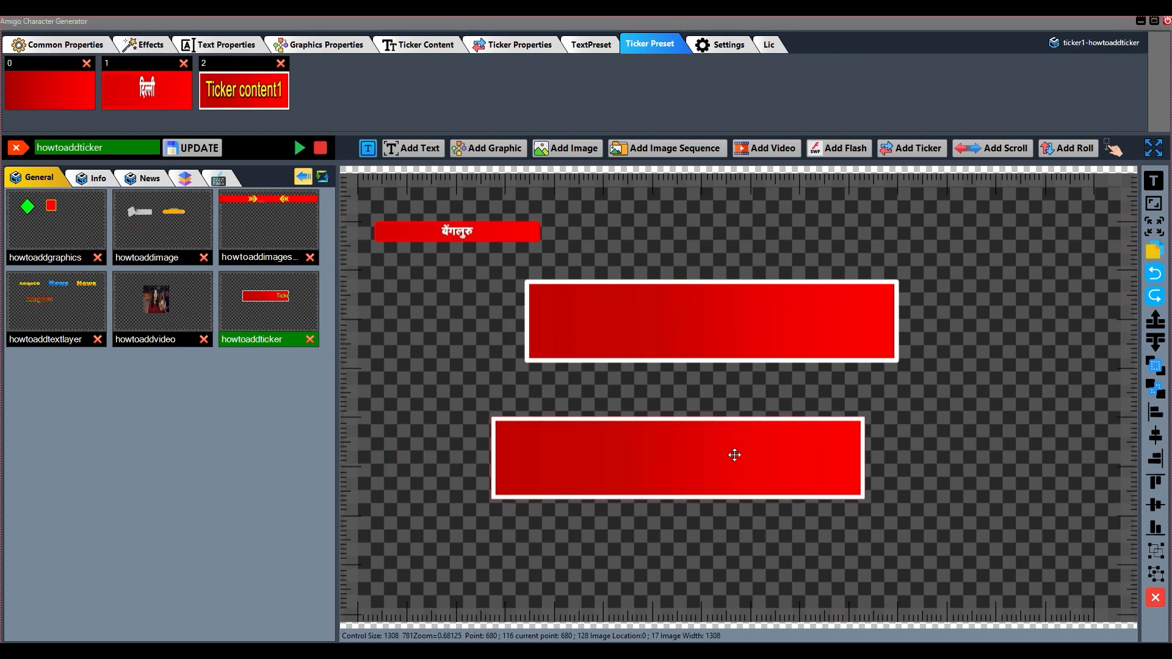
drag(639, 340, 589, 362)
drag(456, 237, 644, 273)
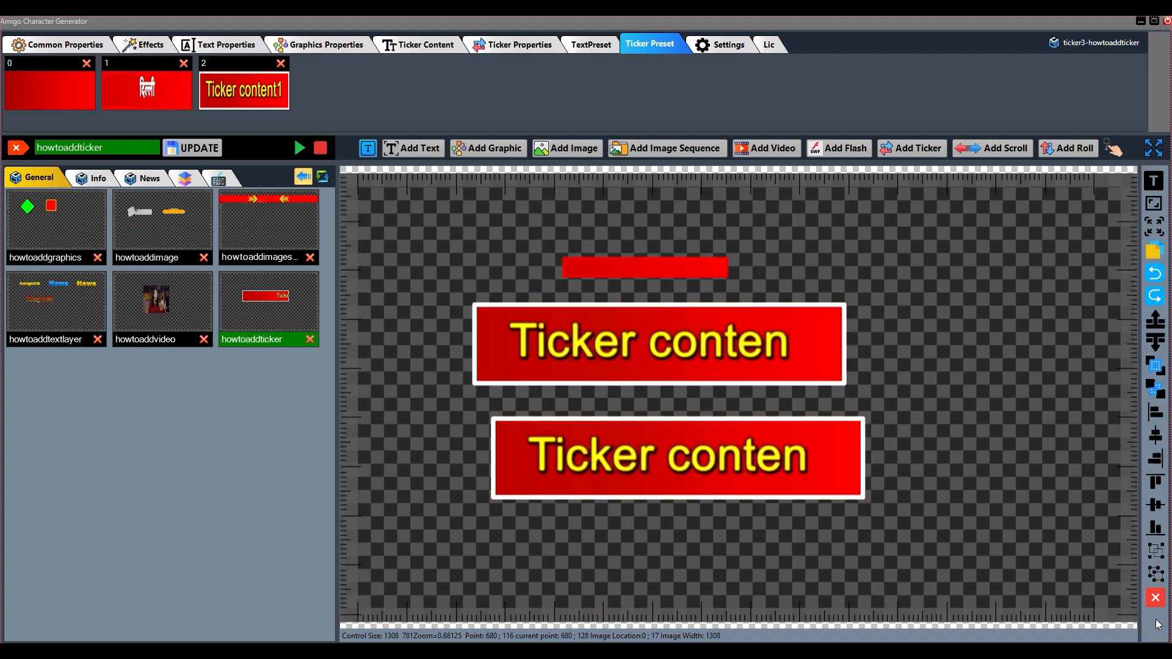
click(1155, 598)
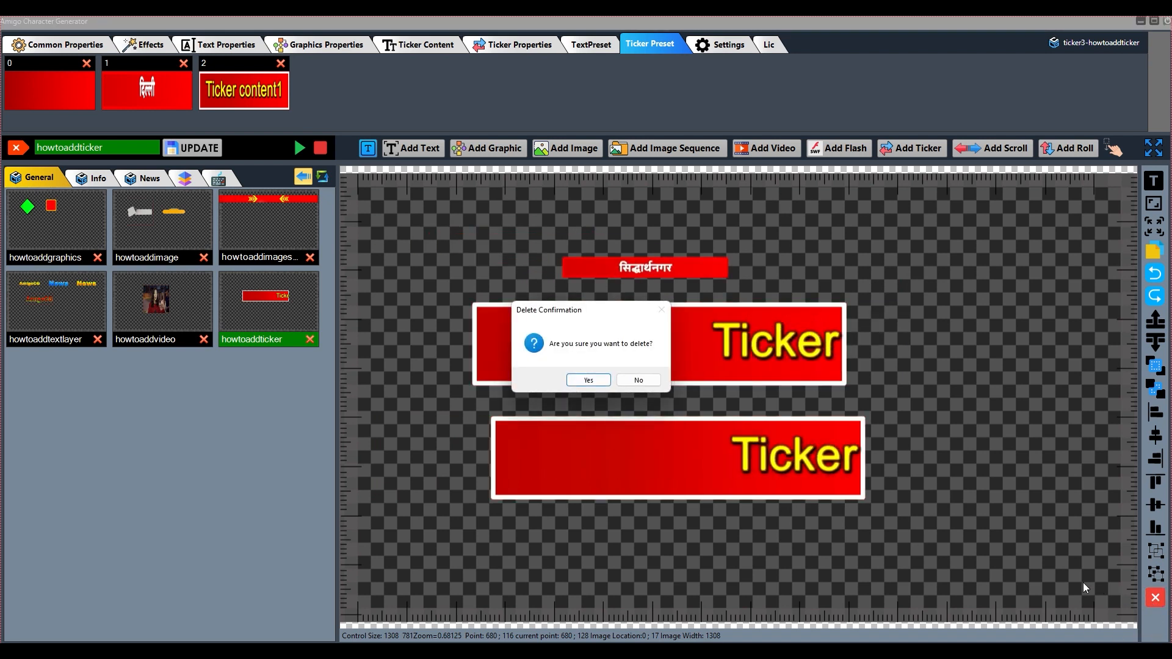
click(588, 380)
Shift the upper ticker slightly on the canvas and replace its content with "type here your text file"
mouse_move(648, 346)
mouse_down()
mouse_move(673, 329)
mouse_move(661, 330)
mouse_up()
double_click(662, 329)
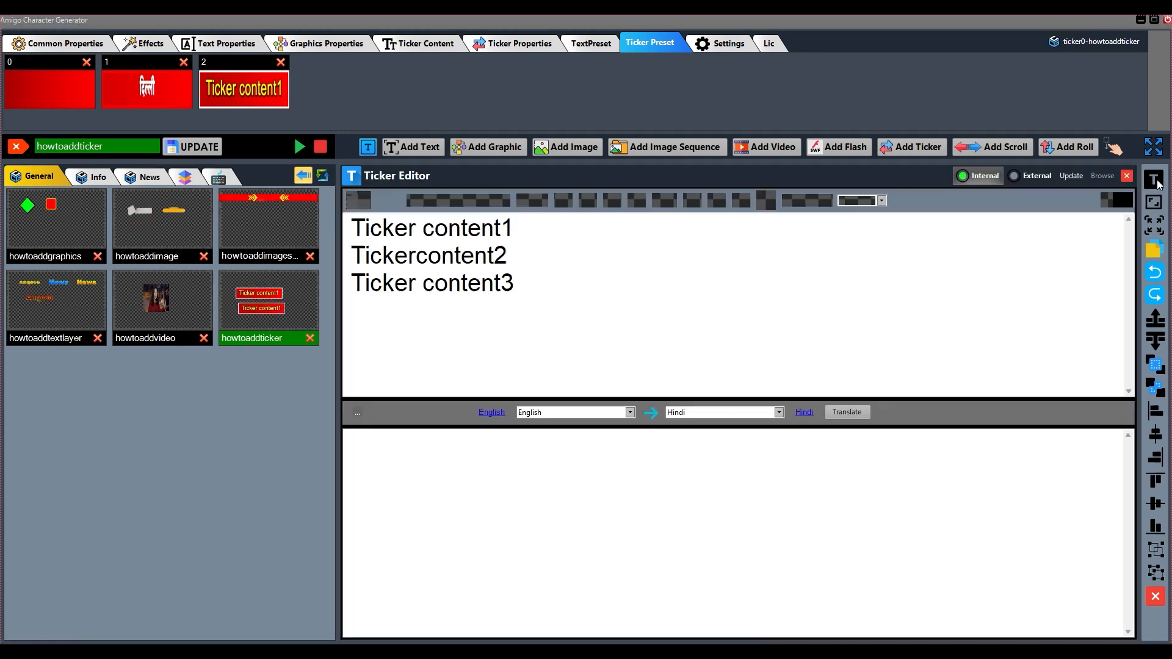
drag(530, 304, 351, 222)
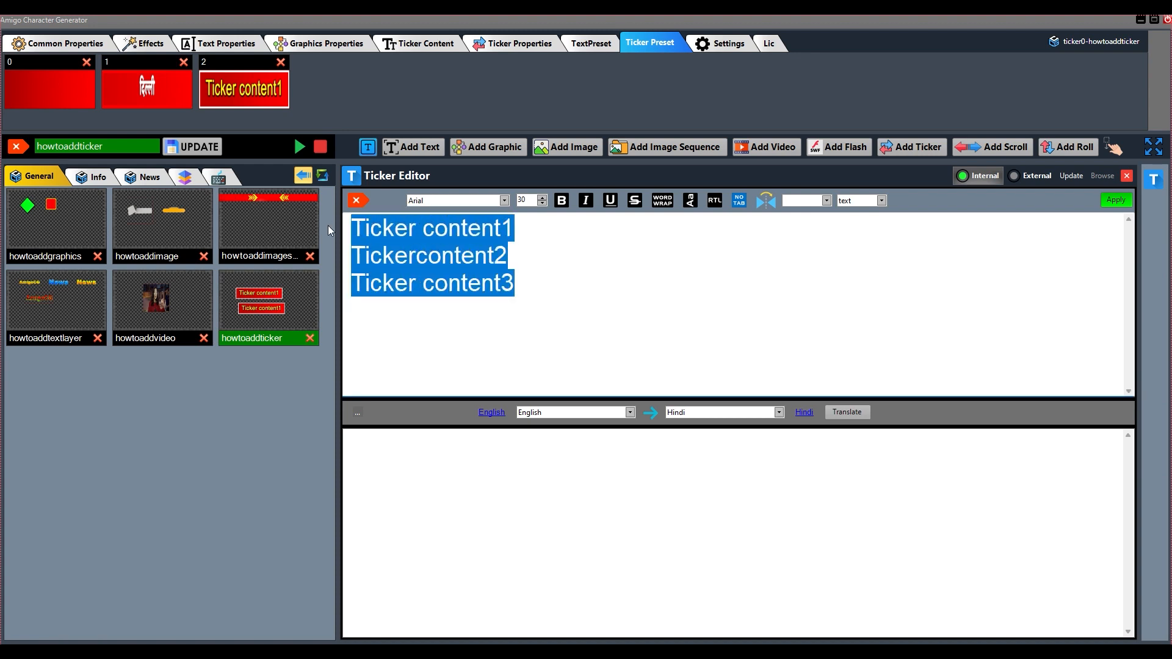
text(typwe)
key(BackSpace)
key(BackSpace)
key(BackSpace)
key(BackSpace)
key(BackSpace)
text(ty)
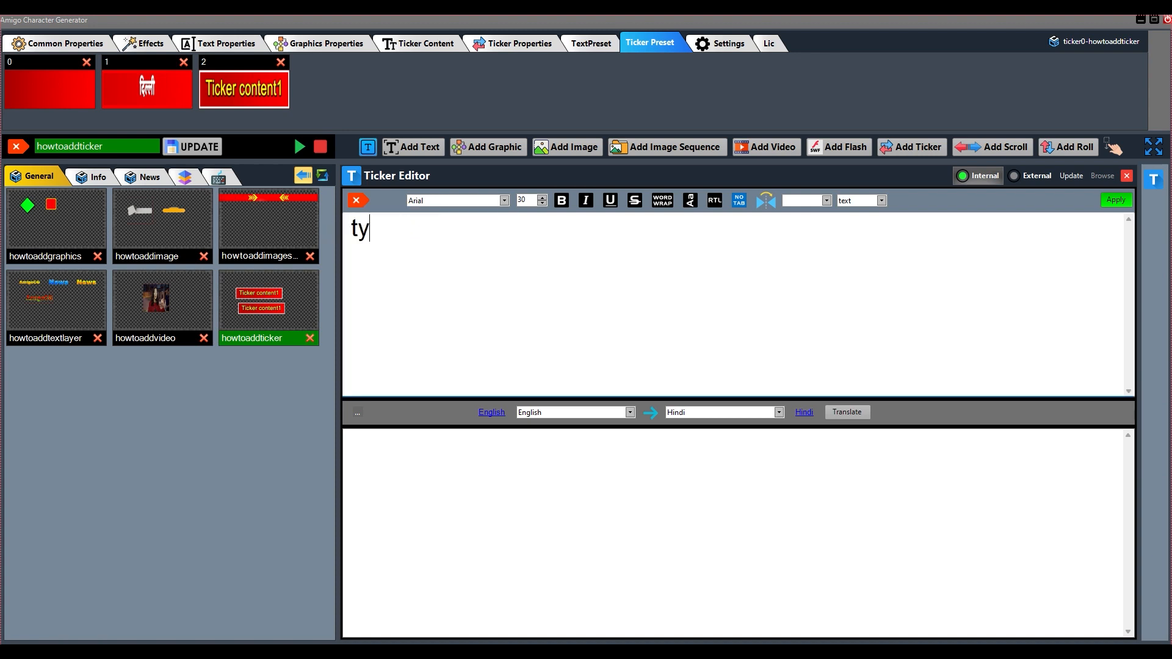
text(pe here y)
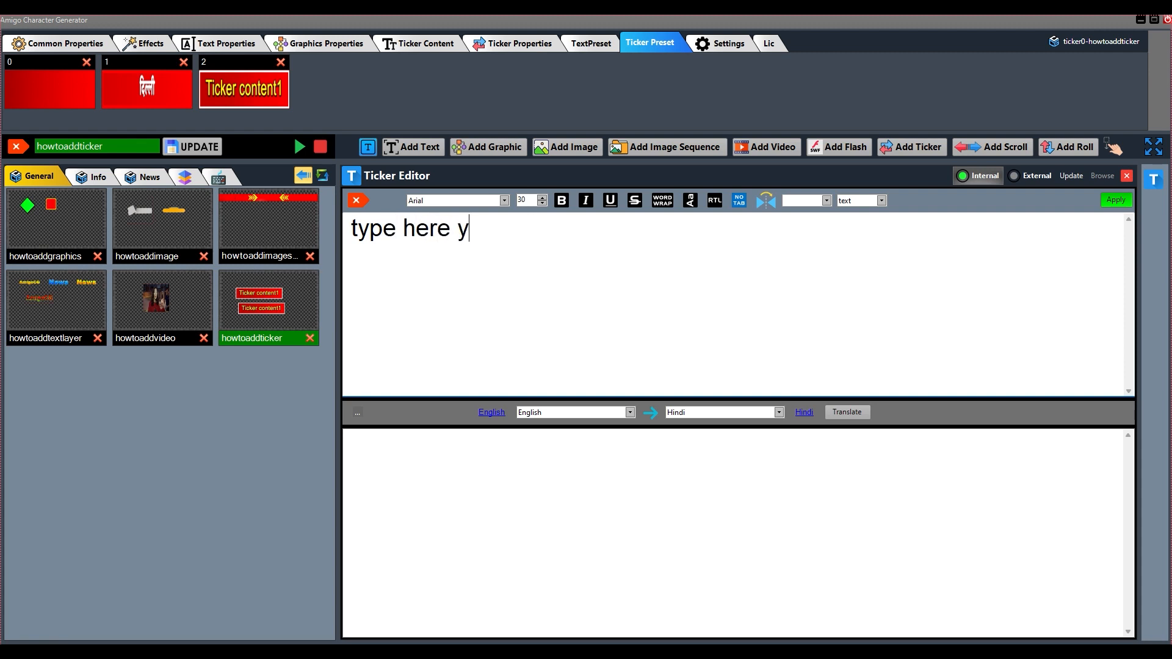
text(our text file)
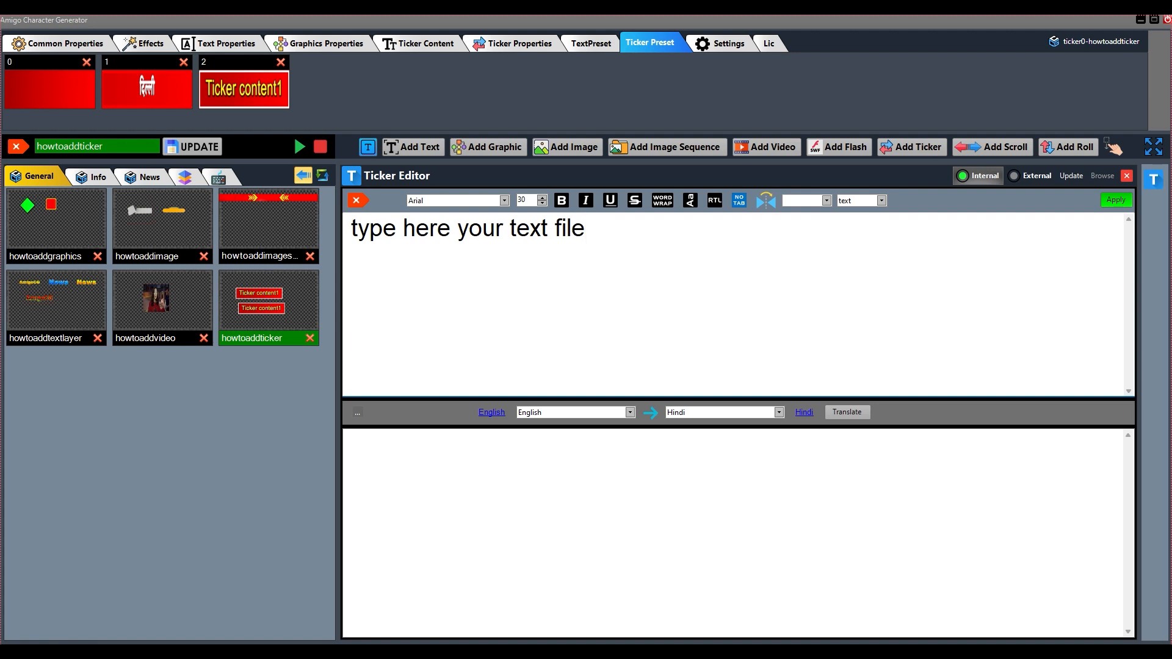
Copy the line "type here your text file" and paste it twice below to make three identical lines
drag(605, 229, 351, 232)
key(ctrl+c)
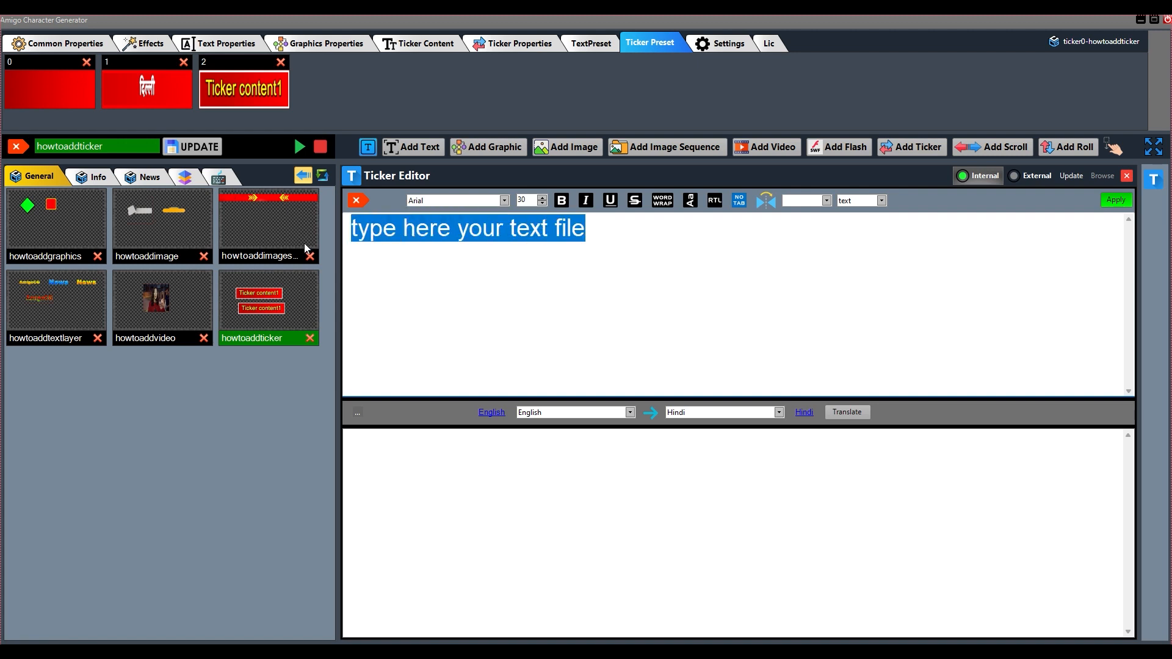
click(610, 237)
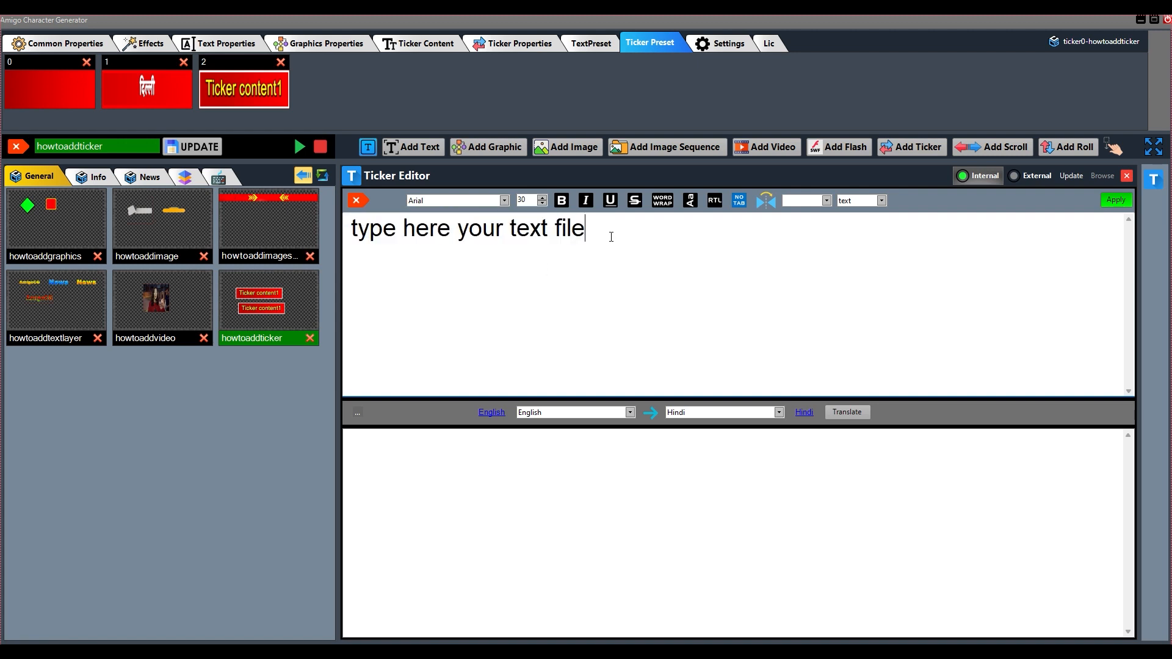
key(Return)
key(ctrl+v)
key(Return)
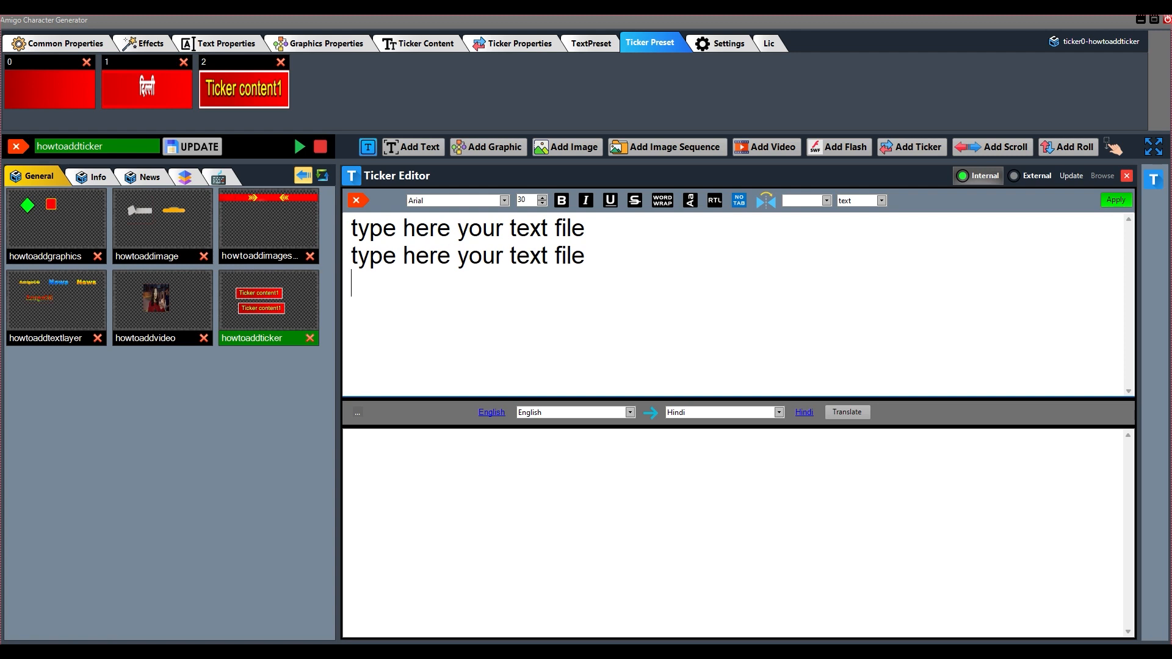
key(ctrl+v)
Append 01, 02 and 03 to the three content lines and apply the text to the upper ticker
click(597, 229)
text(01)
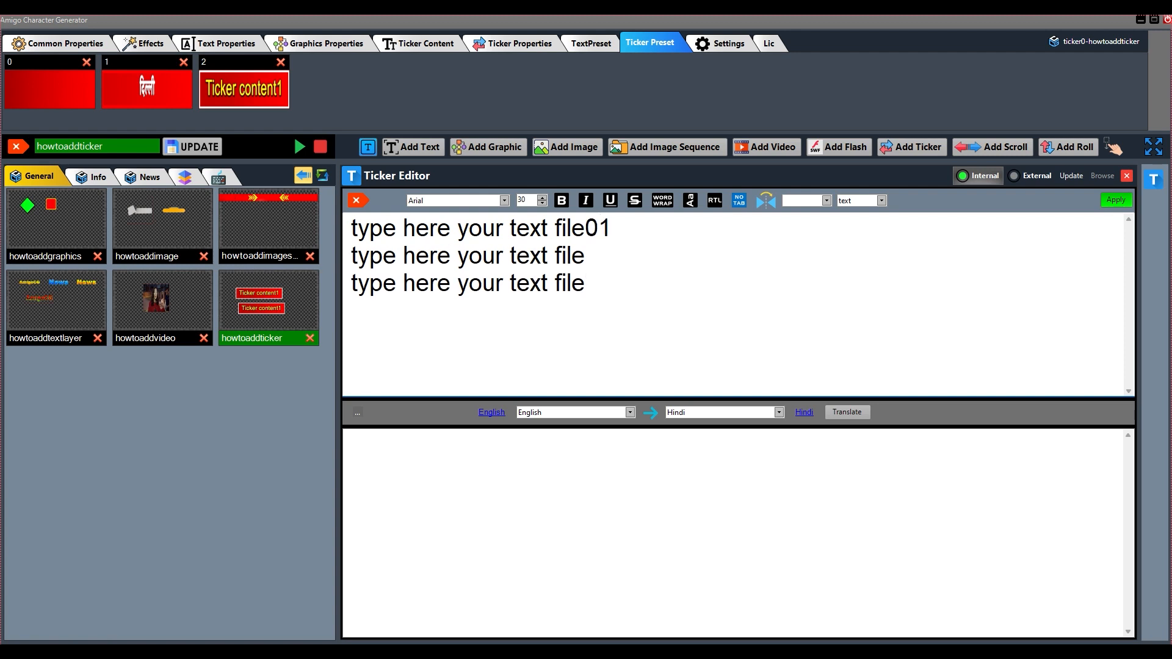
click(599, 255)
text(02)
click(596, 283)
text(03)
click(1115, 201)
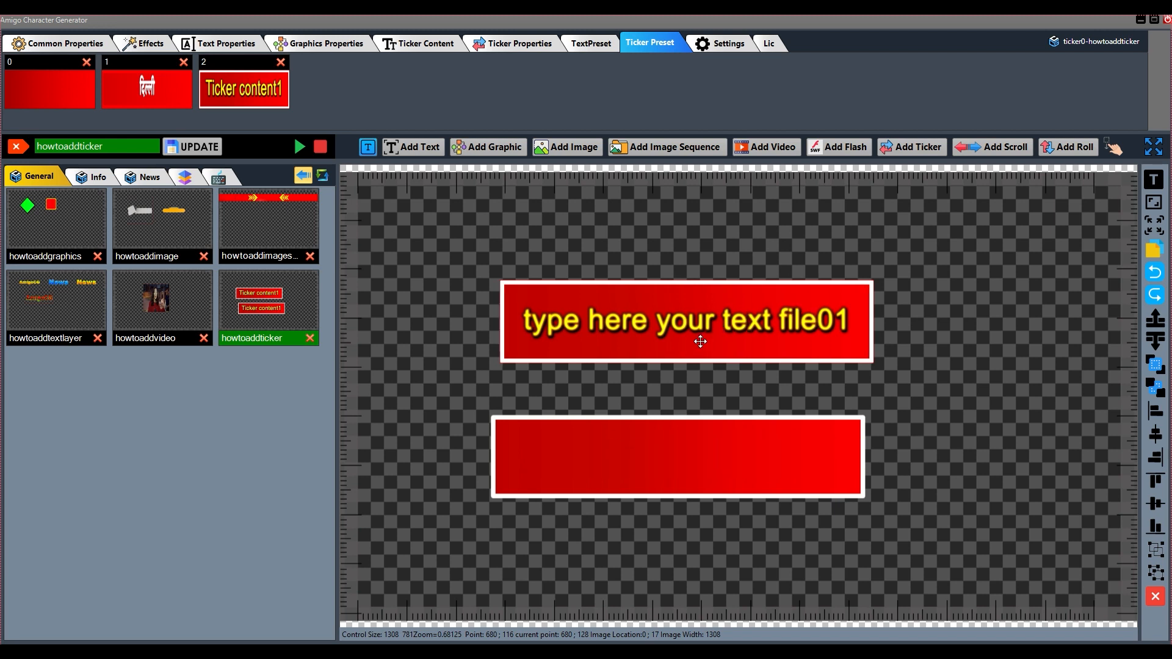
Change the upper ticker's content font to HKUniBold and apply it
click(1153, 179)
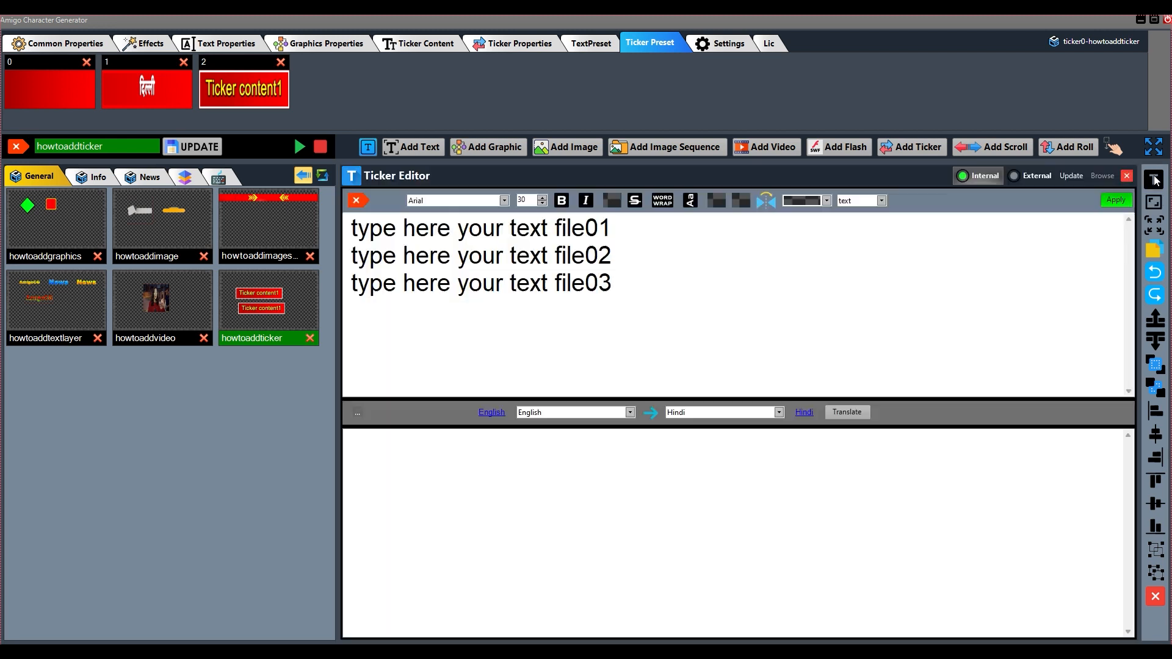
click(452, 201)
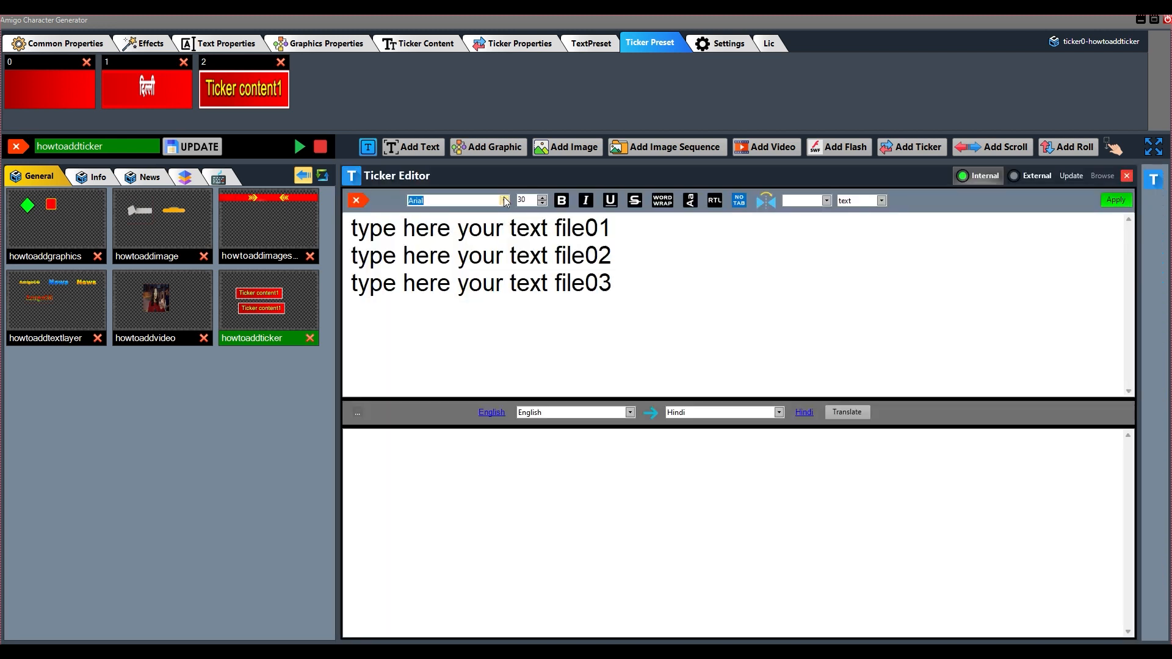
text(hk)
click(504, 200)
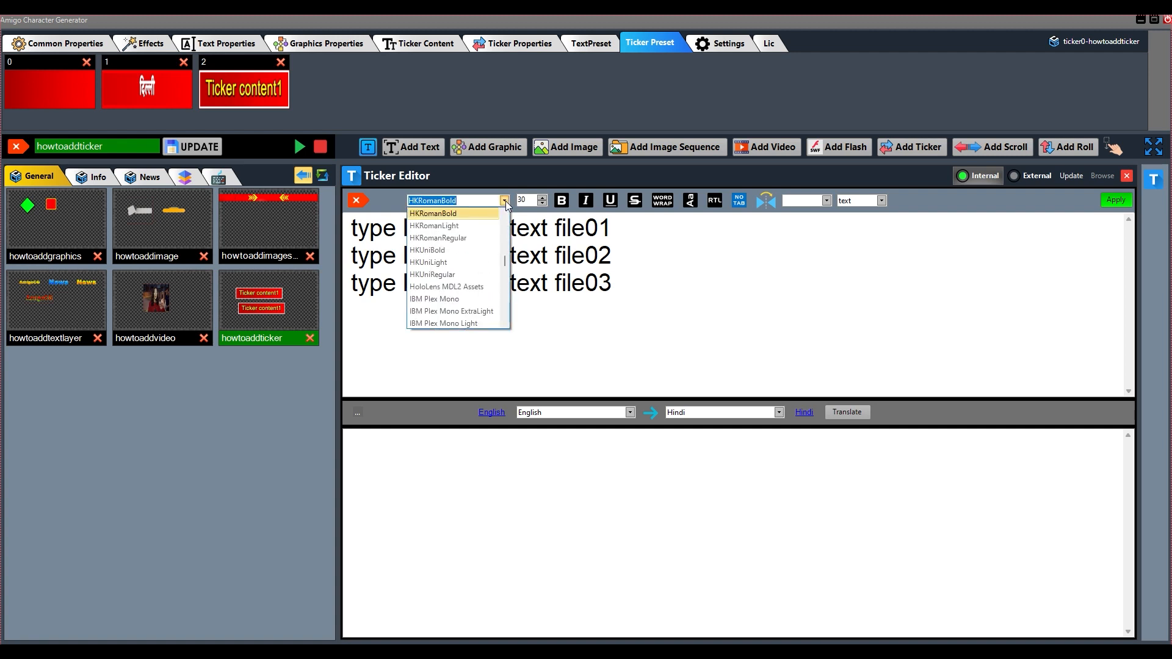
click(447, 250)
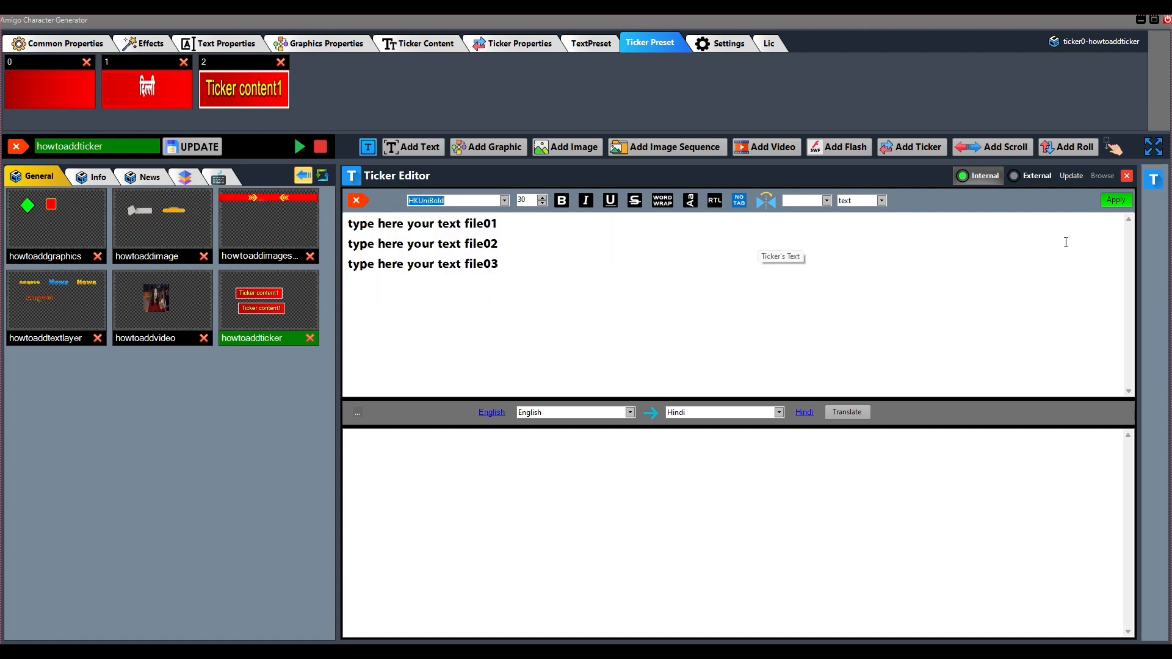
click(1117, 200)
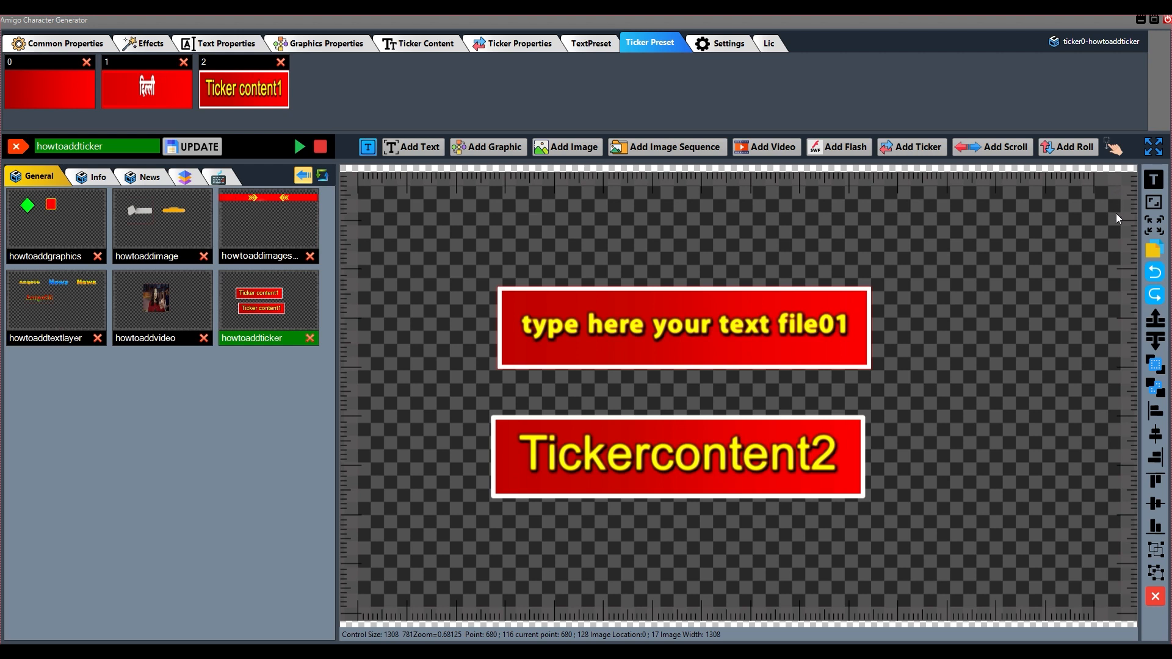
Enter "yanha par aap apni new line or other tect line type kar sakten hain" for translation, translate it to Hindi and apply it
click(1153, 182)
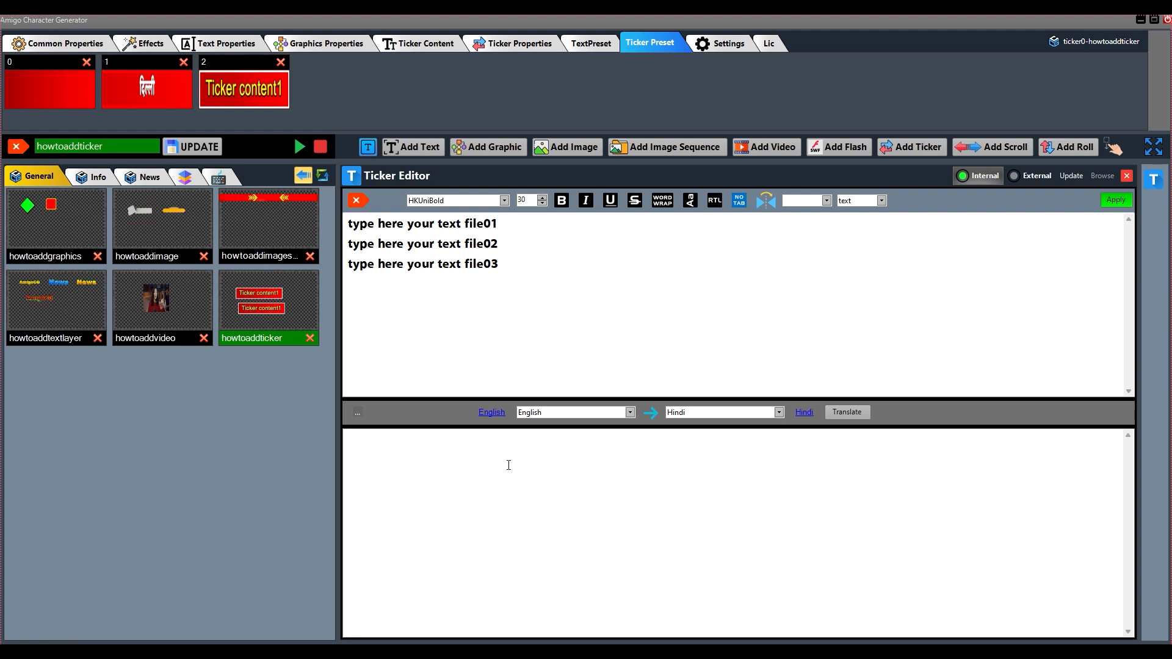
text(yanha par aap apni)
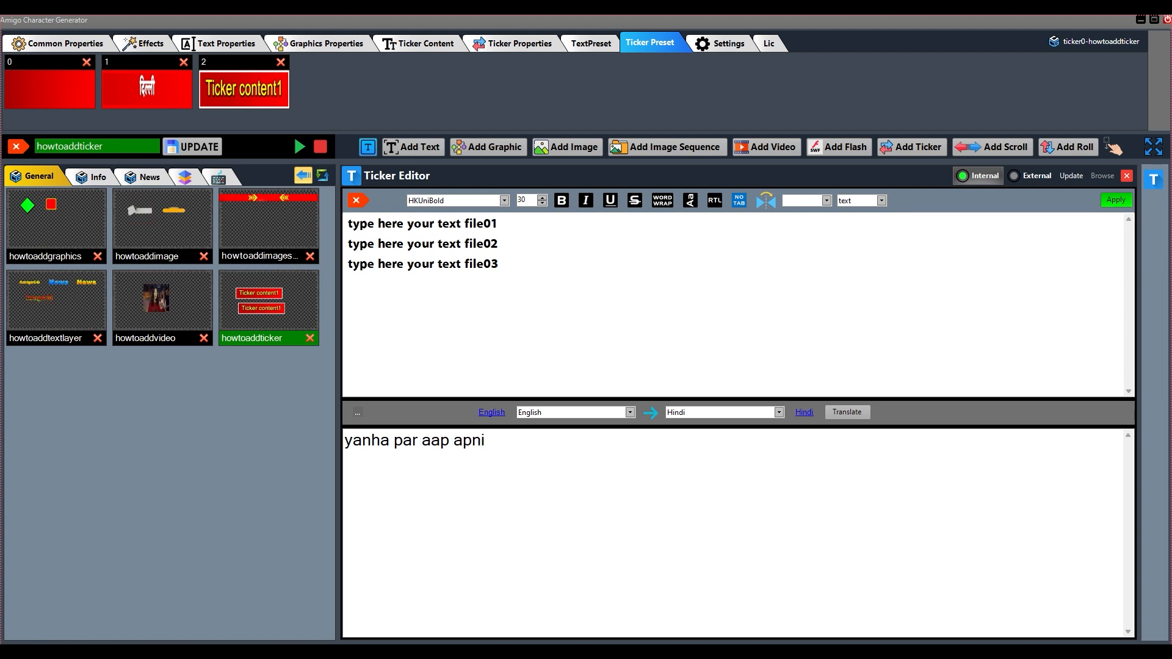
text( new line or other te)
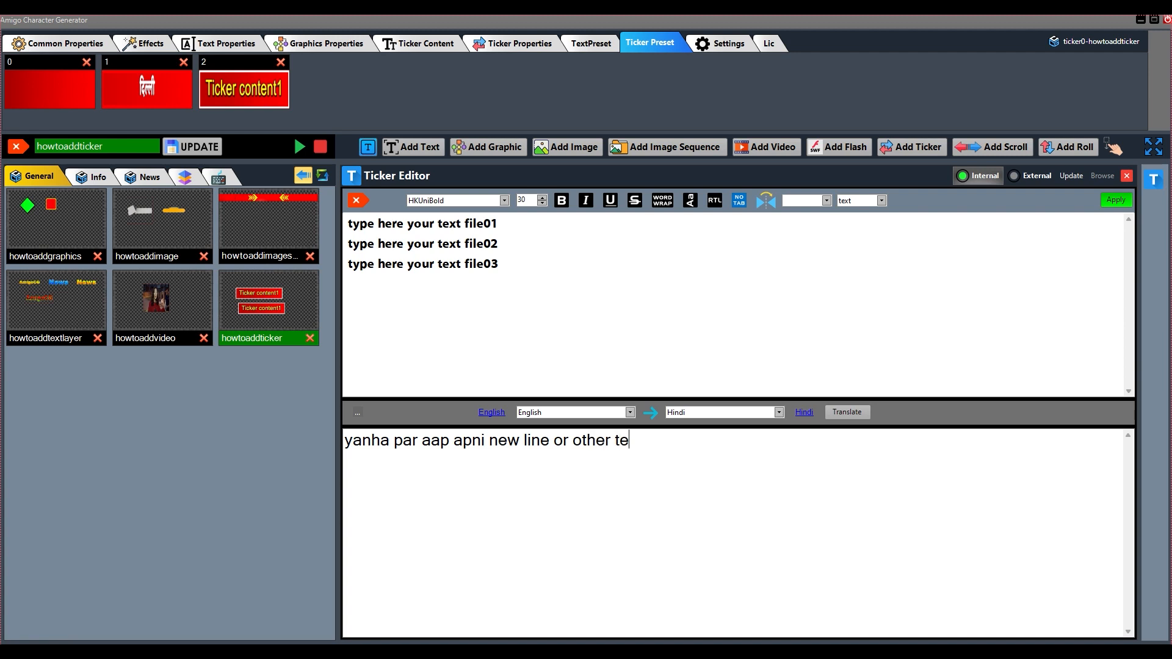
text(ct line )
text(type k)
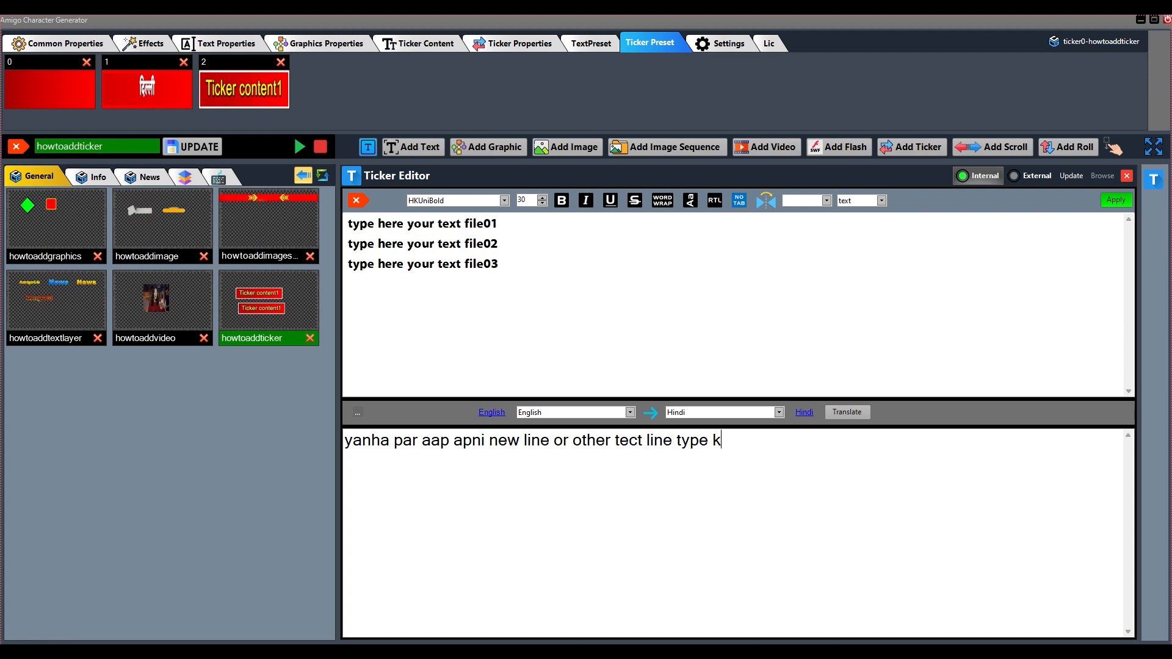
text(ar sakten hain)
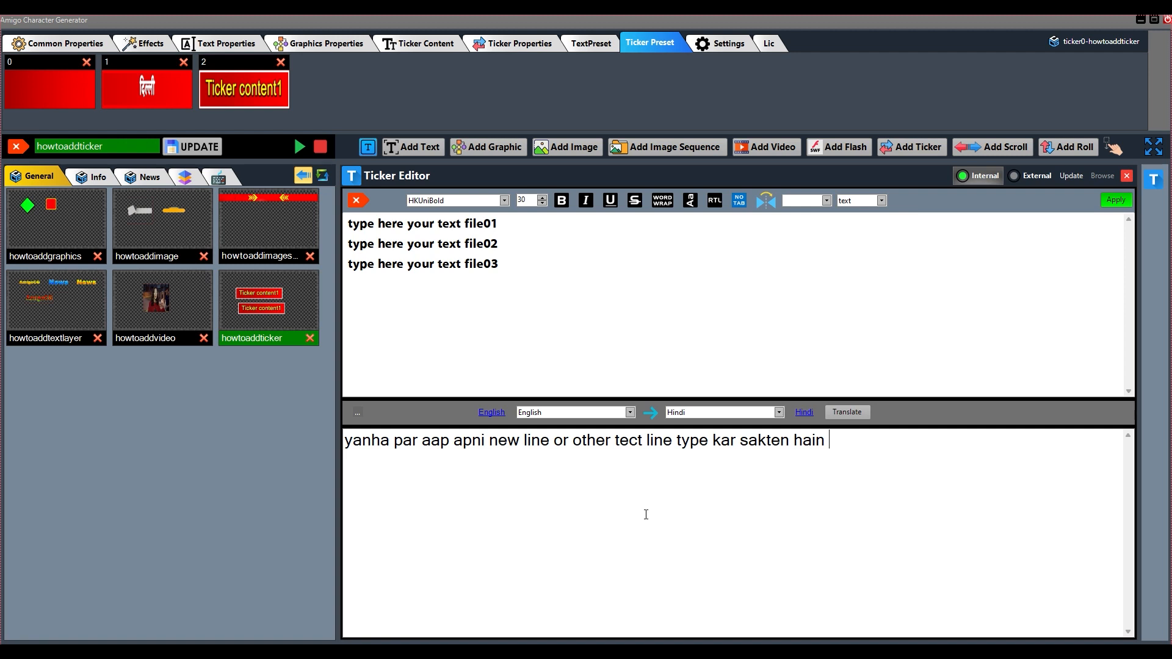
click(835, 419)
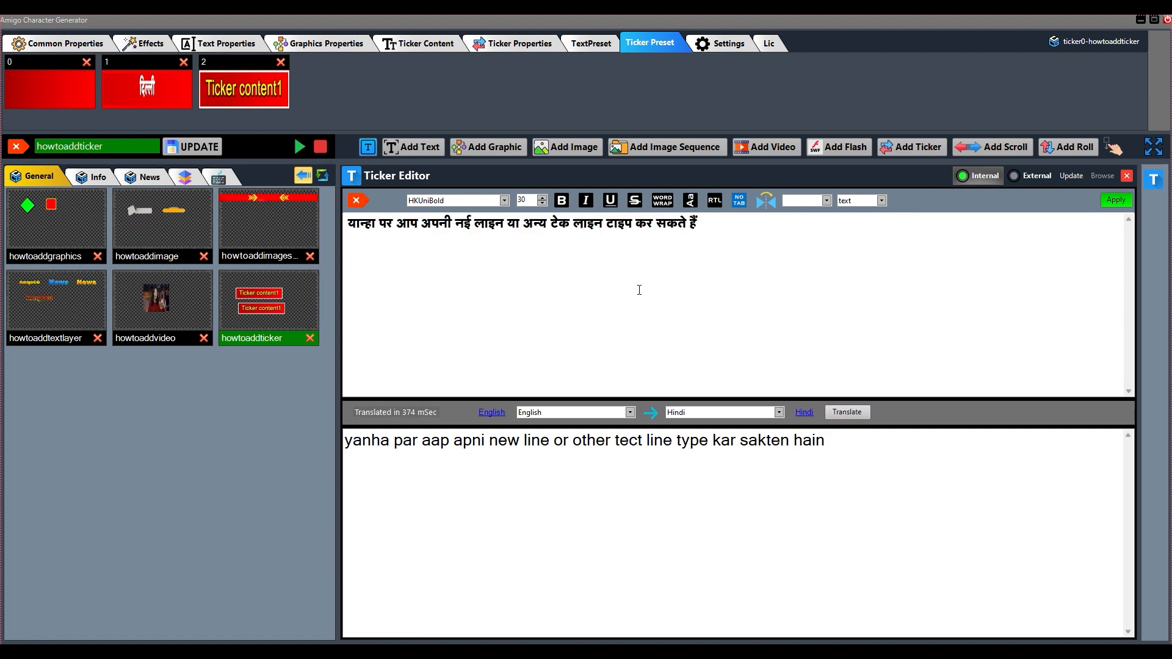
click(1114, 202)
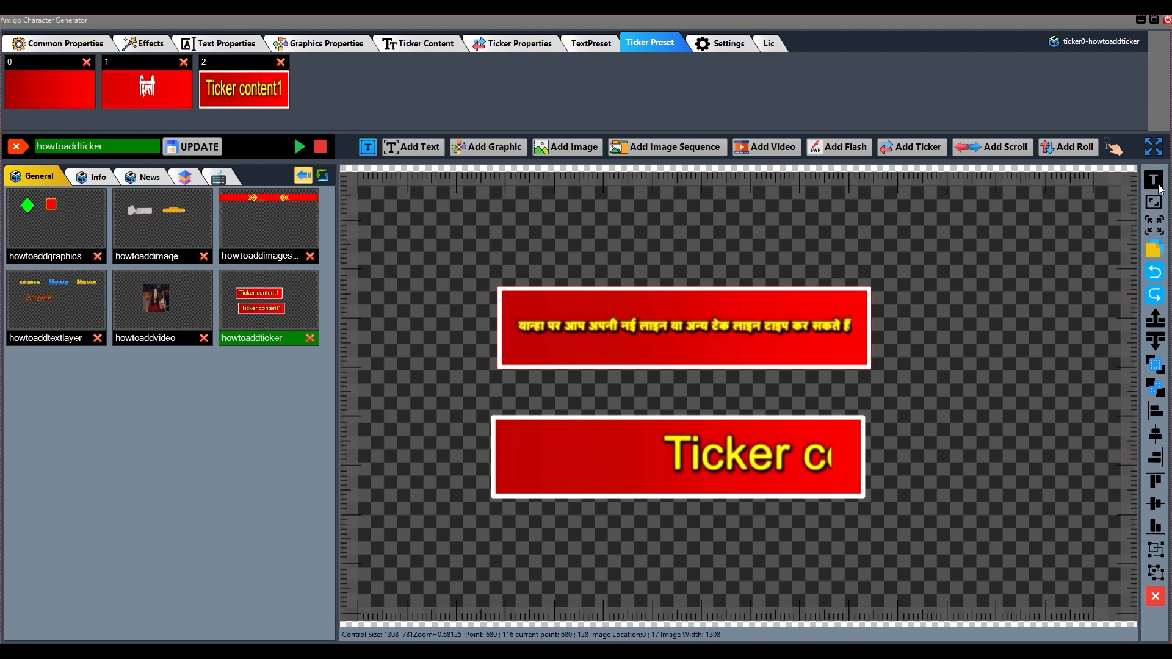
Turn off the upper ticker's blur and glow effects and update the howtoaddticker template
click(146, 44)
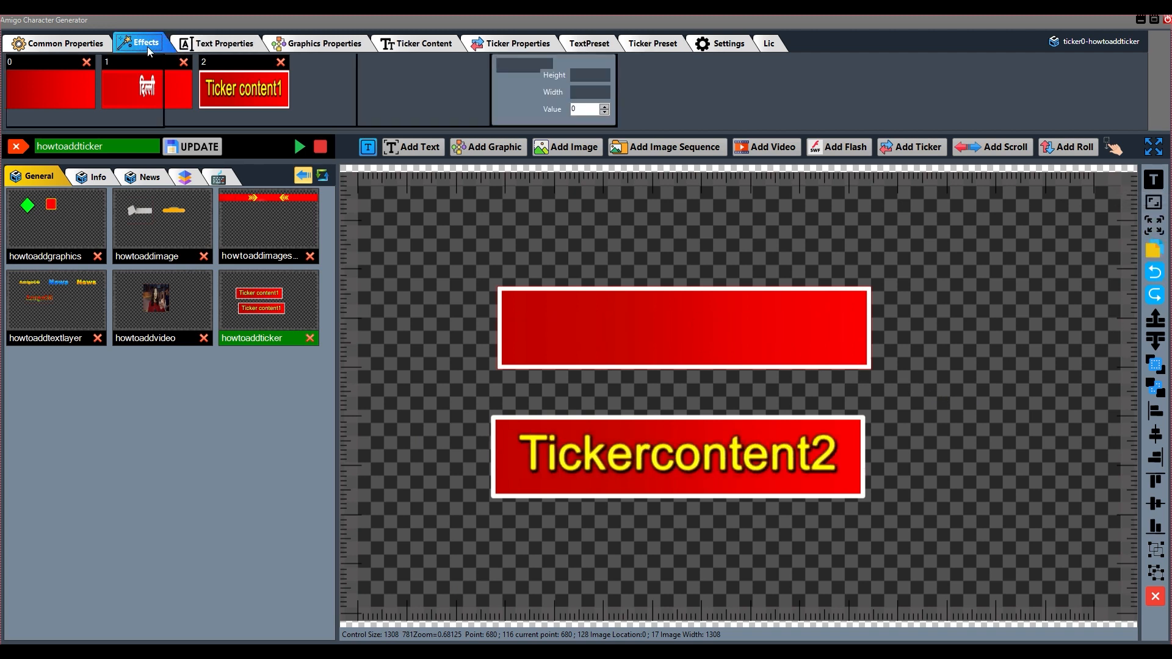
click(384, 67)
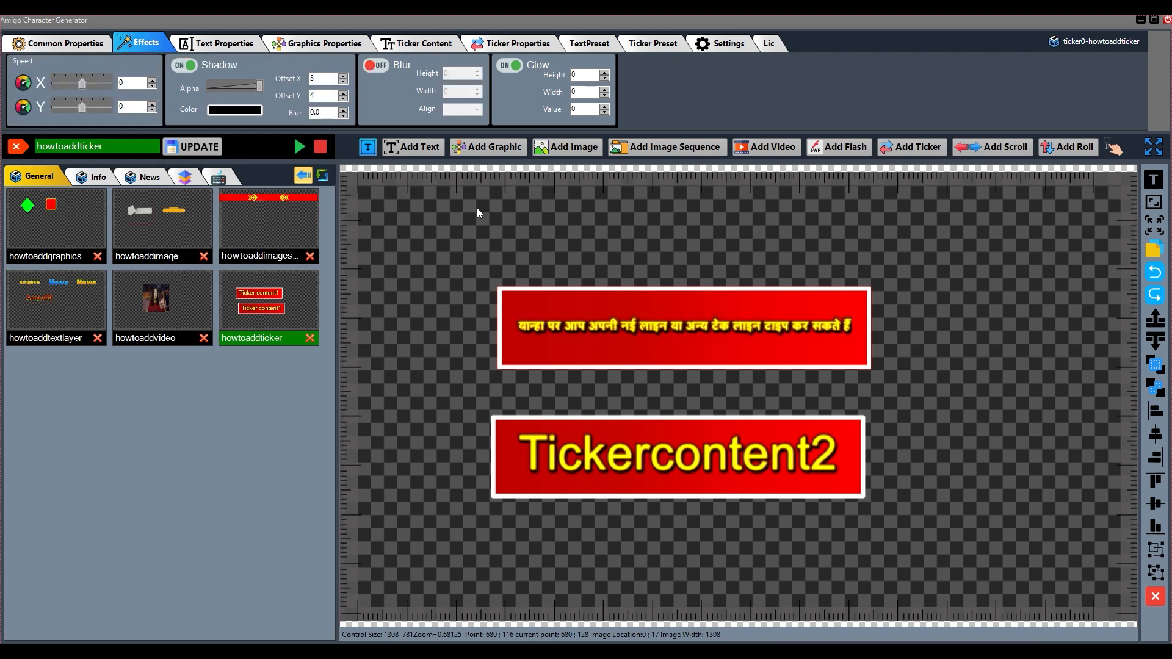
click(510, 66)
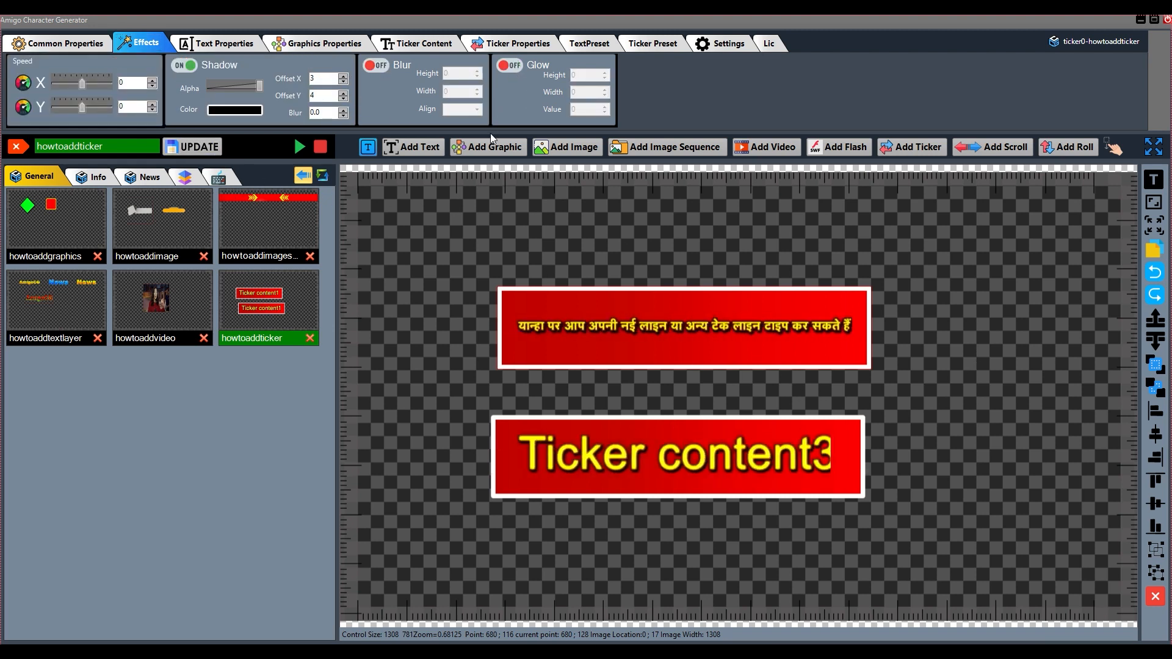
click(189, 149)
Turn on bold and word wrap for the upper ticker's Hindi text, apply it and update the template
click(1153, 182)
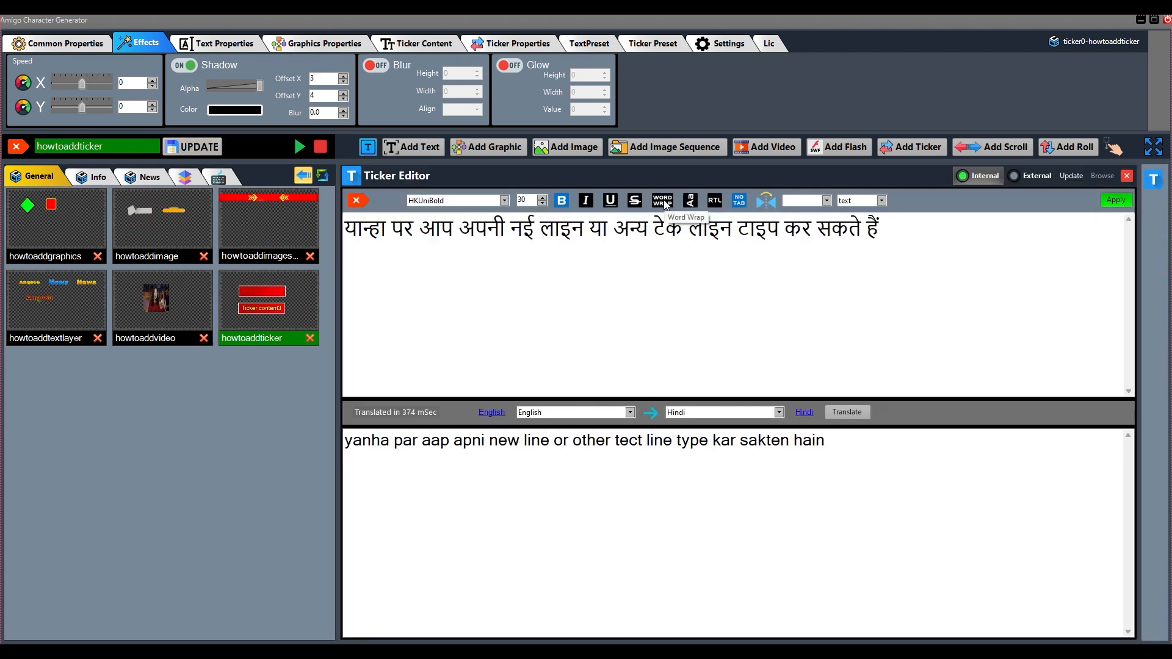
click(1116, 200)
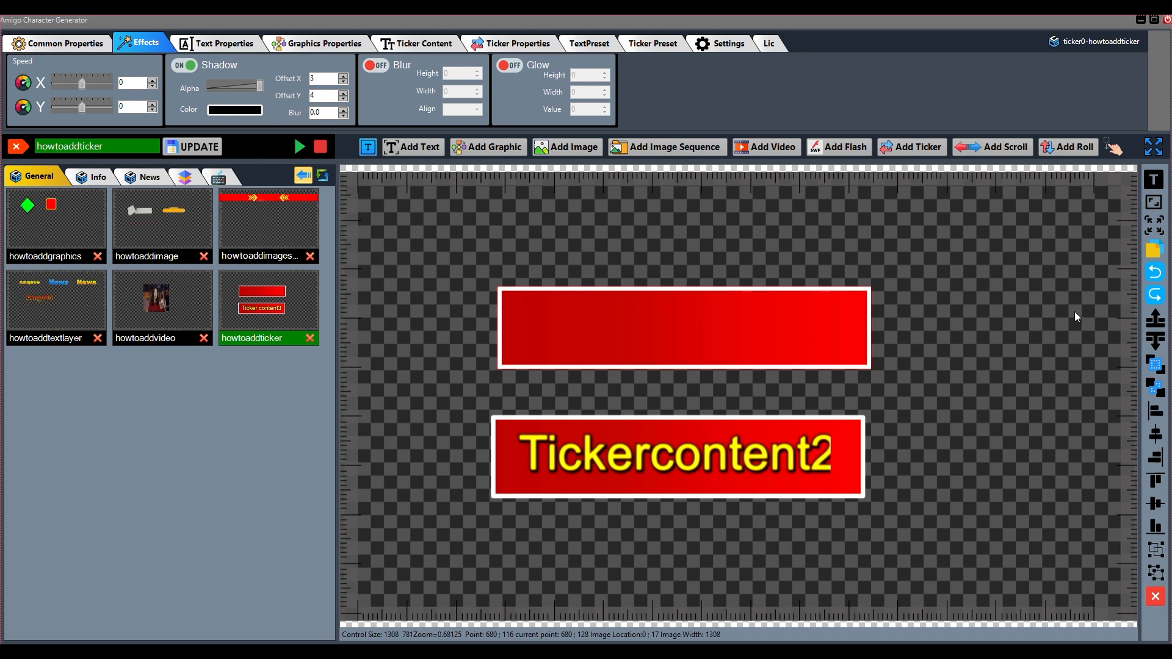
click(193, 149)
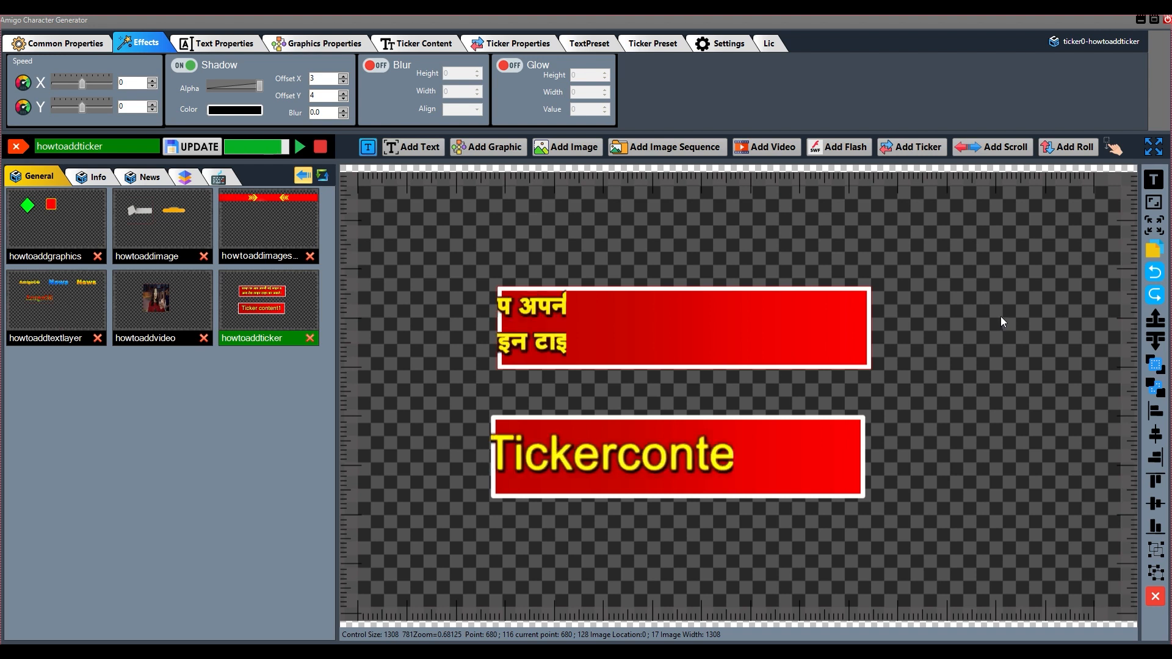
Shift the upper ticker slightly, duplicate it, place the copy above it and undo the duplication
click(651, 43)
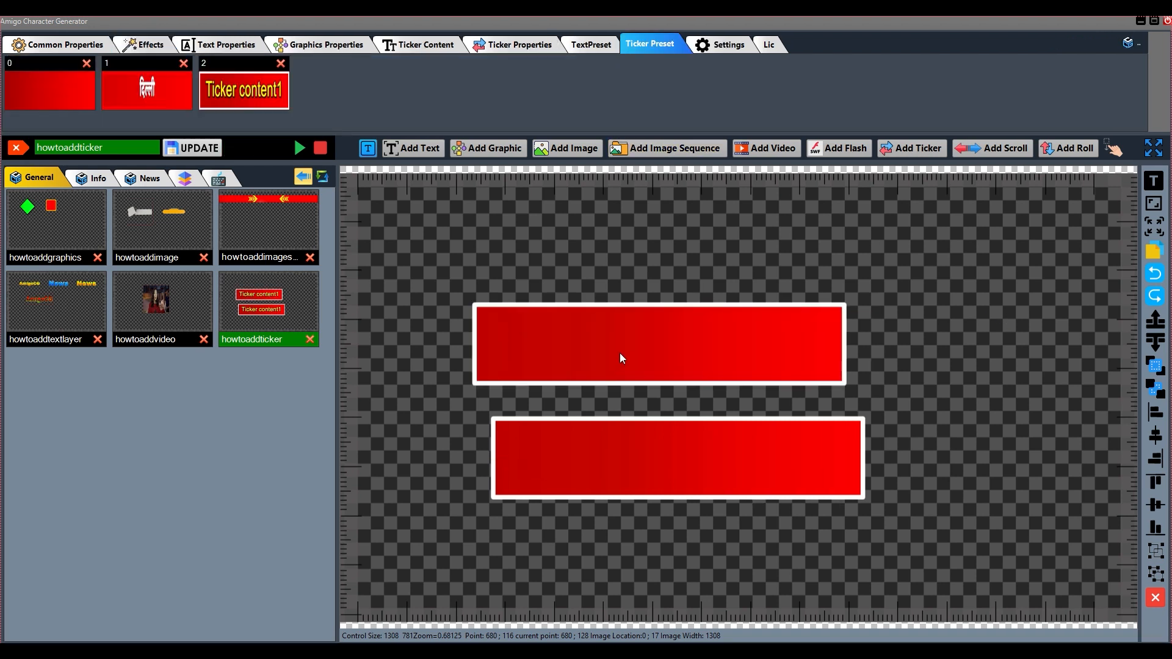
drag(651, 353, 642, 347)
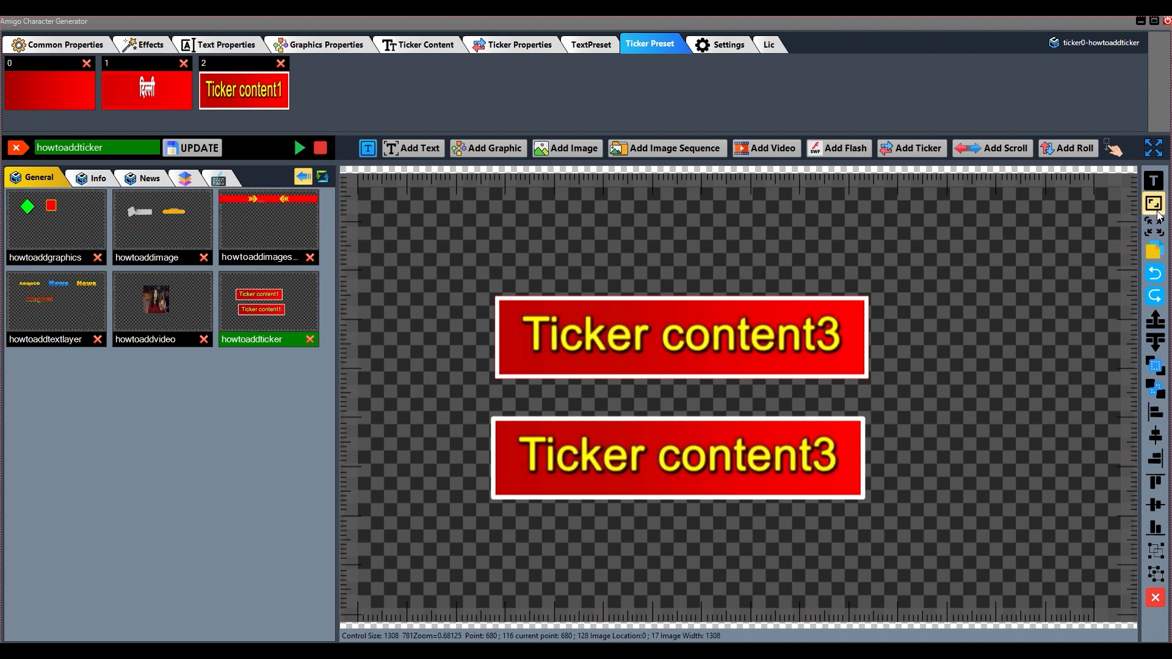
click(1155, 256)
drag(680, 328, 680, 232)
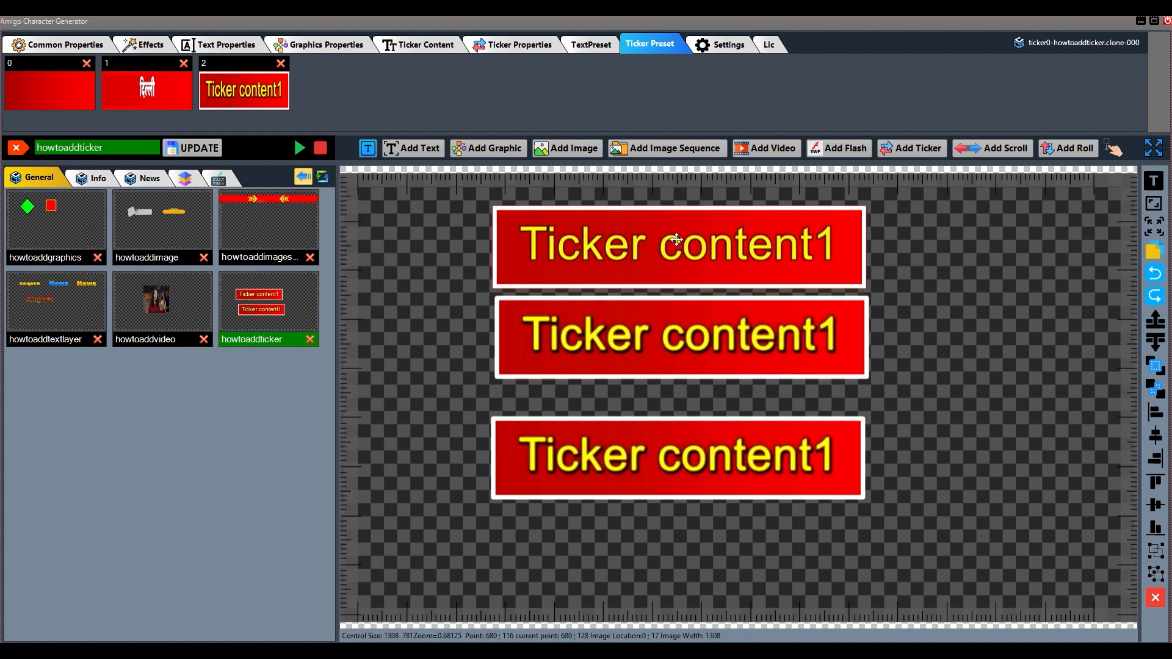
click(1153, 274)
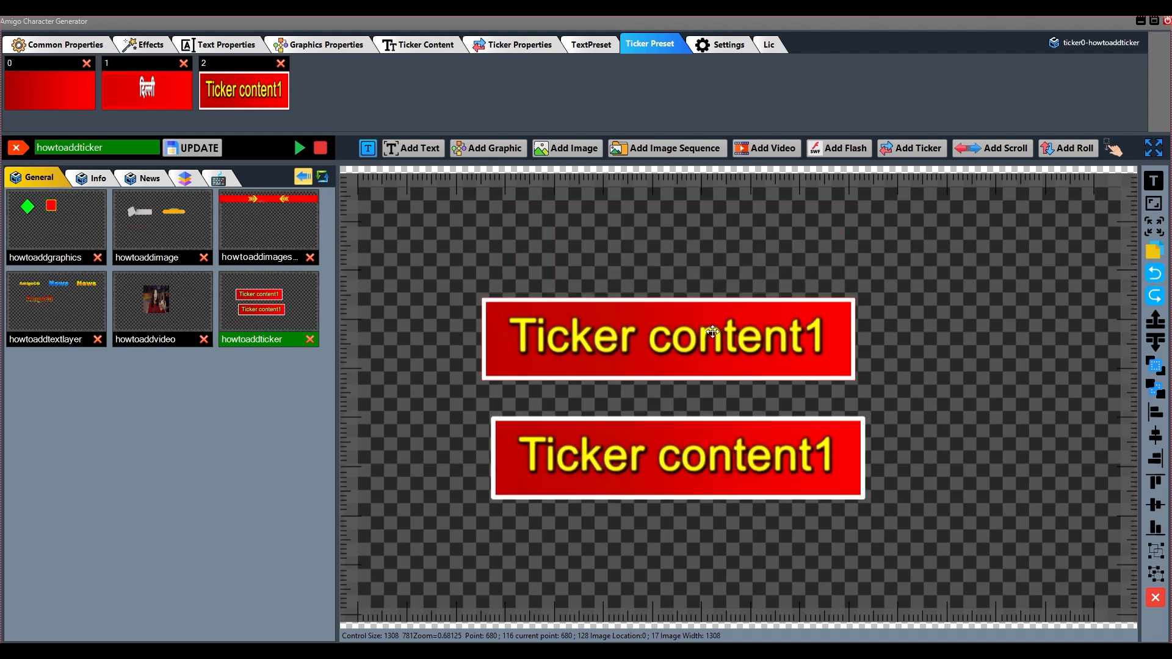